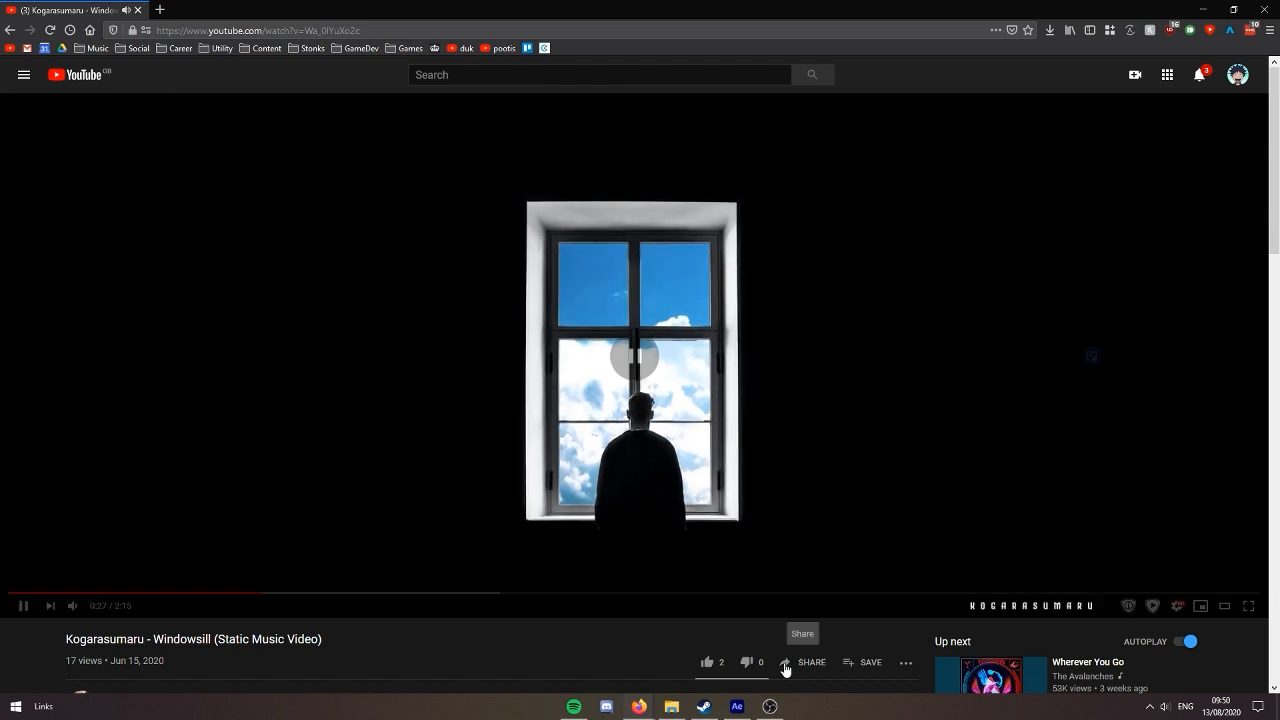
# Pause the music video and examine the audio and image files in the VisualizerThingies folder, viewing the cloud photo at full size
pyautogui.press('space')
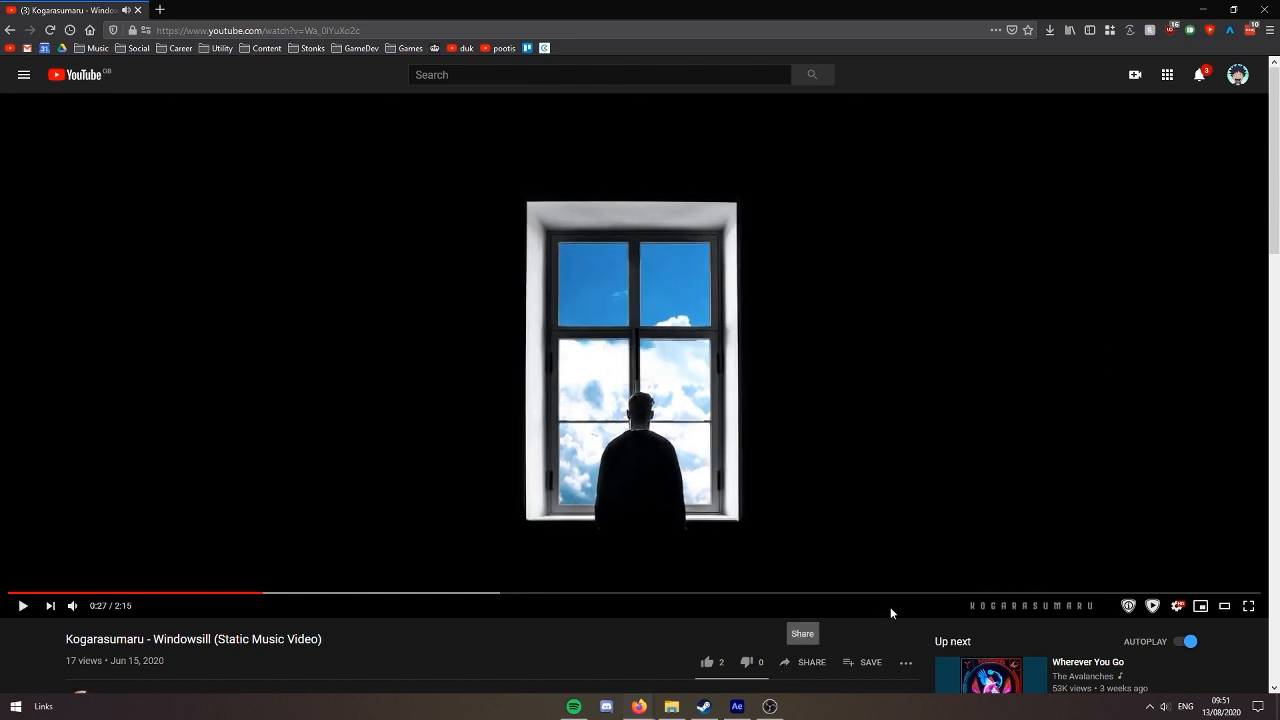
pyautogui.click(1203, 9)
pyautogui.moveTo(926, 418); pyautogui.dragTo(6, 266)
pyautogui.click(755, 438)
pyautogui.click(581, 335)
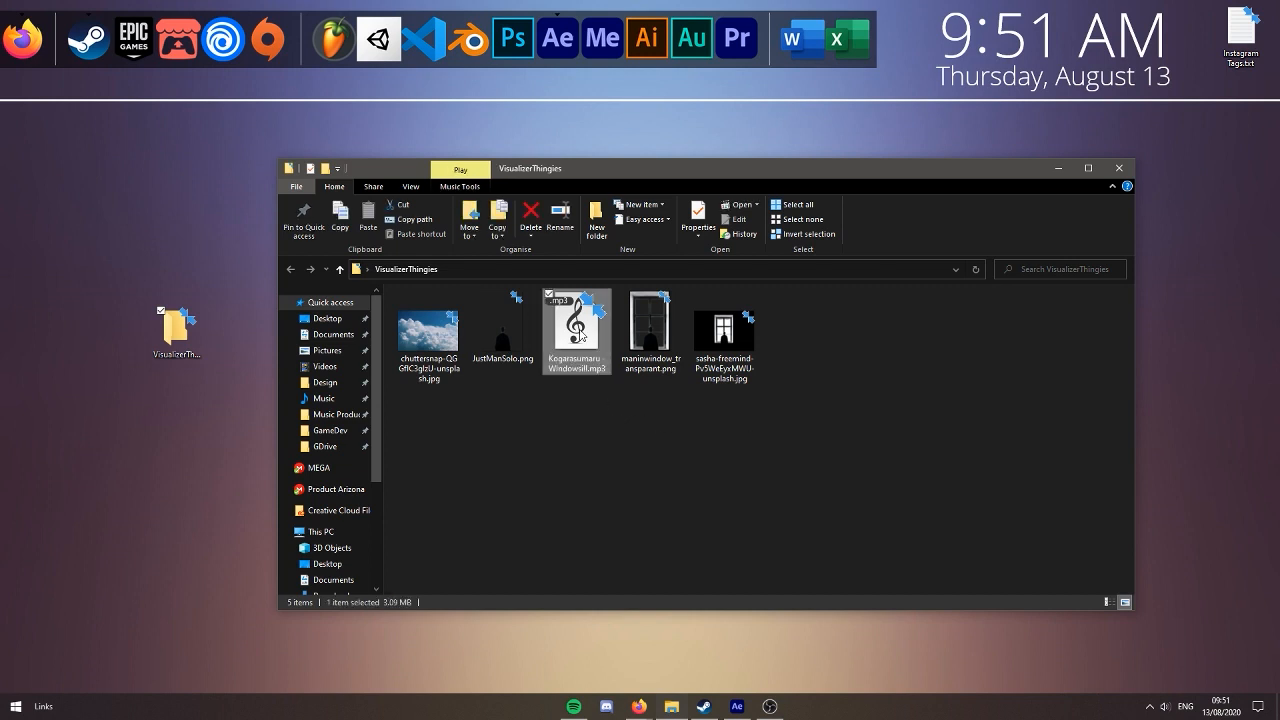
pyautogui.click(508, 360)
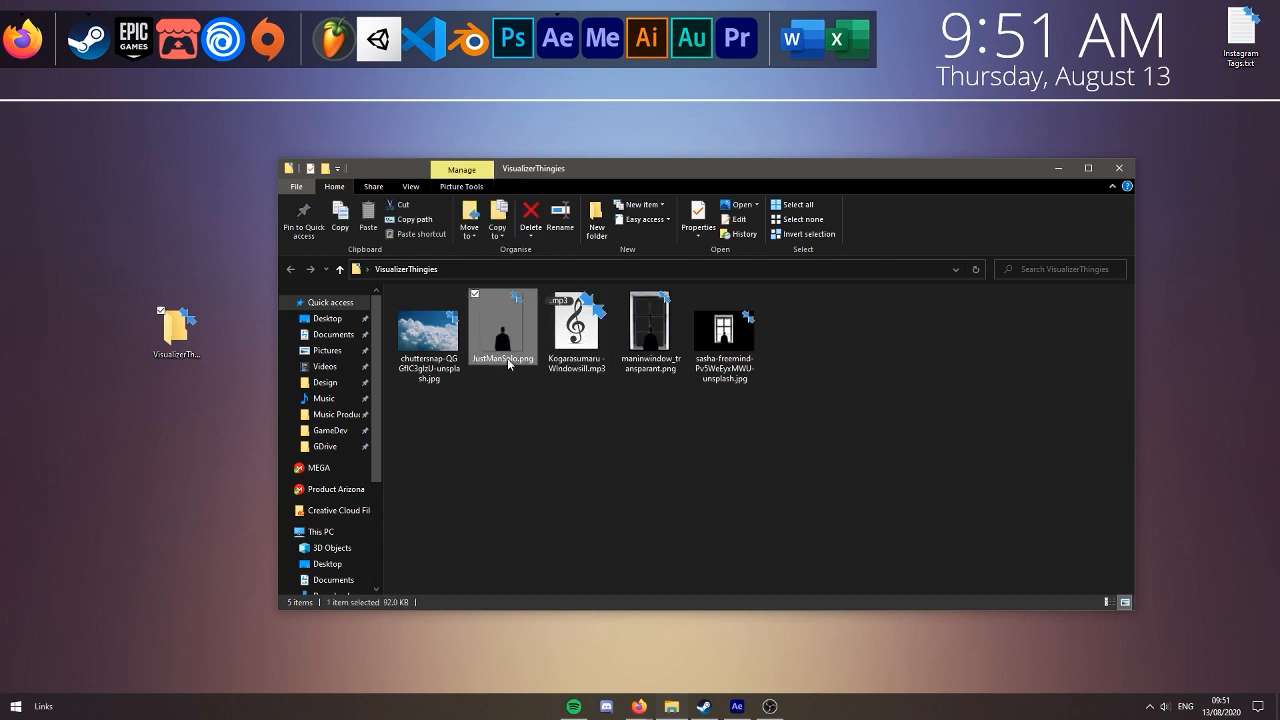
pyautogui.click(681, 364)
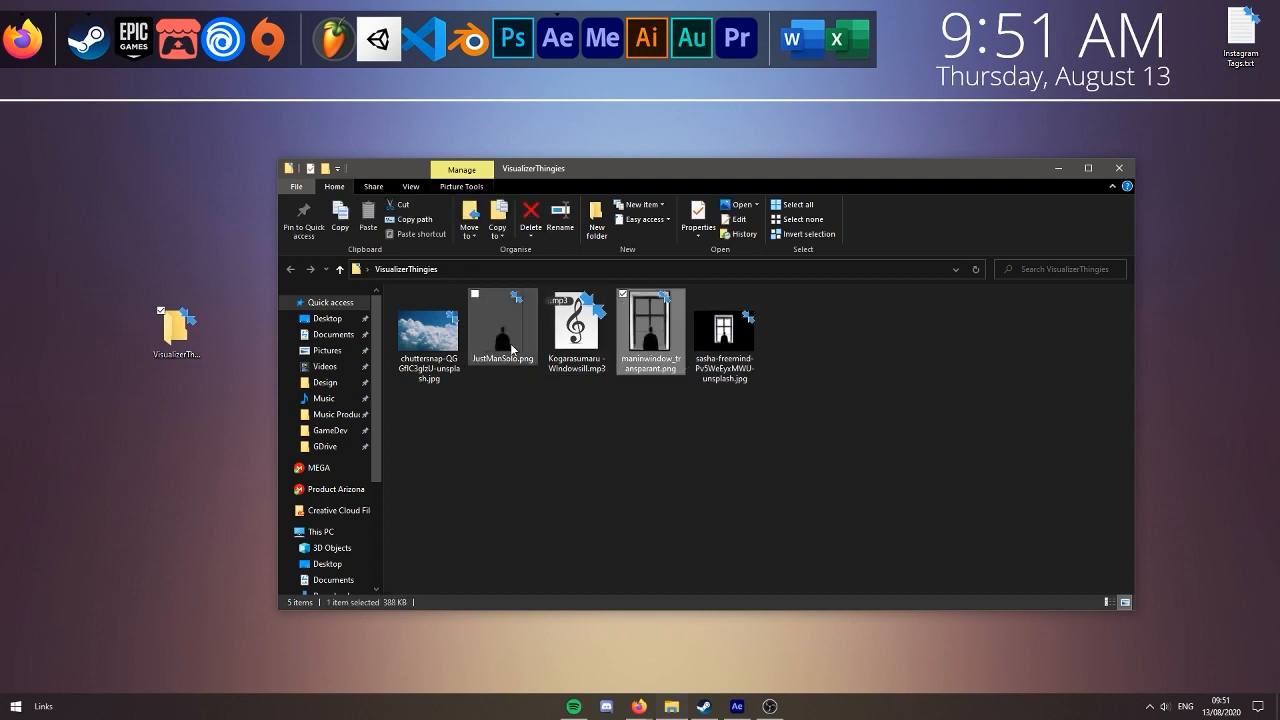
pyautogui.click(460, 384)
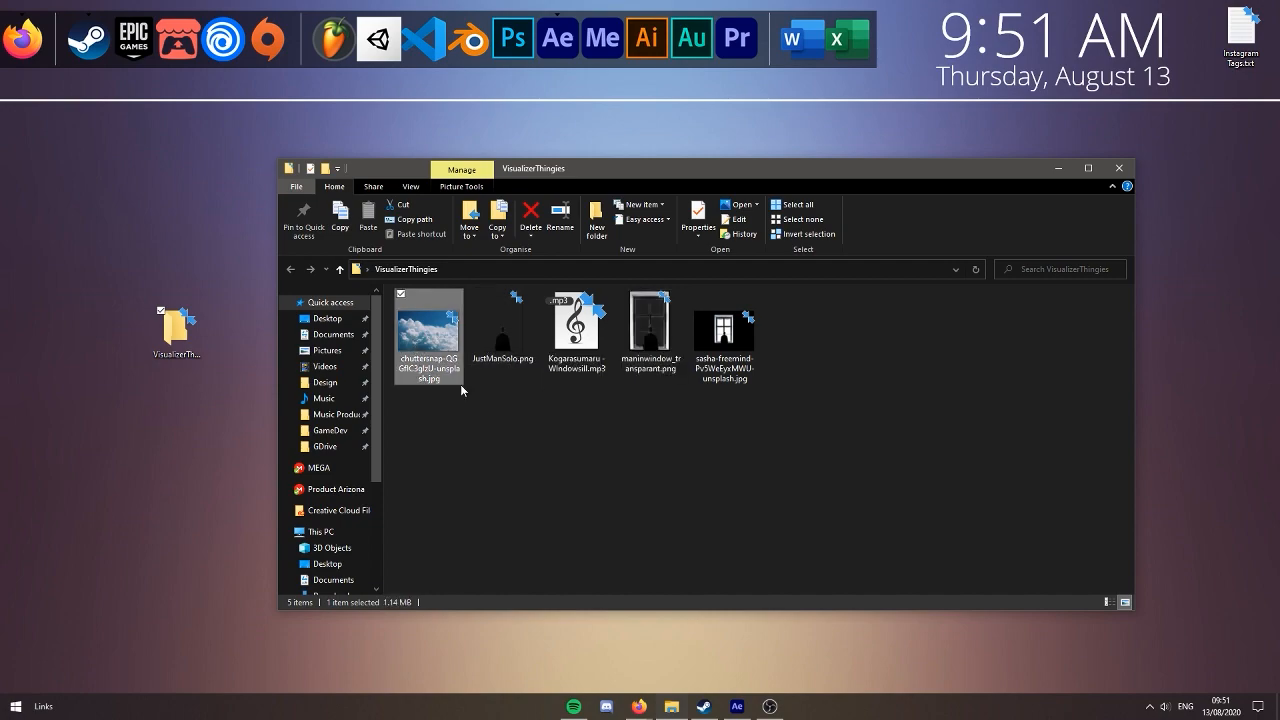
pyautogui.doubleClick(432, 340)
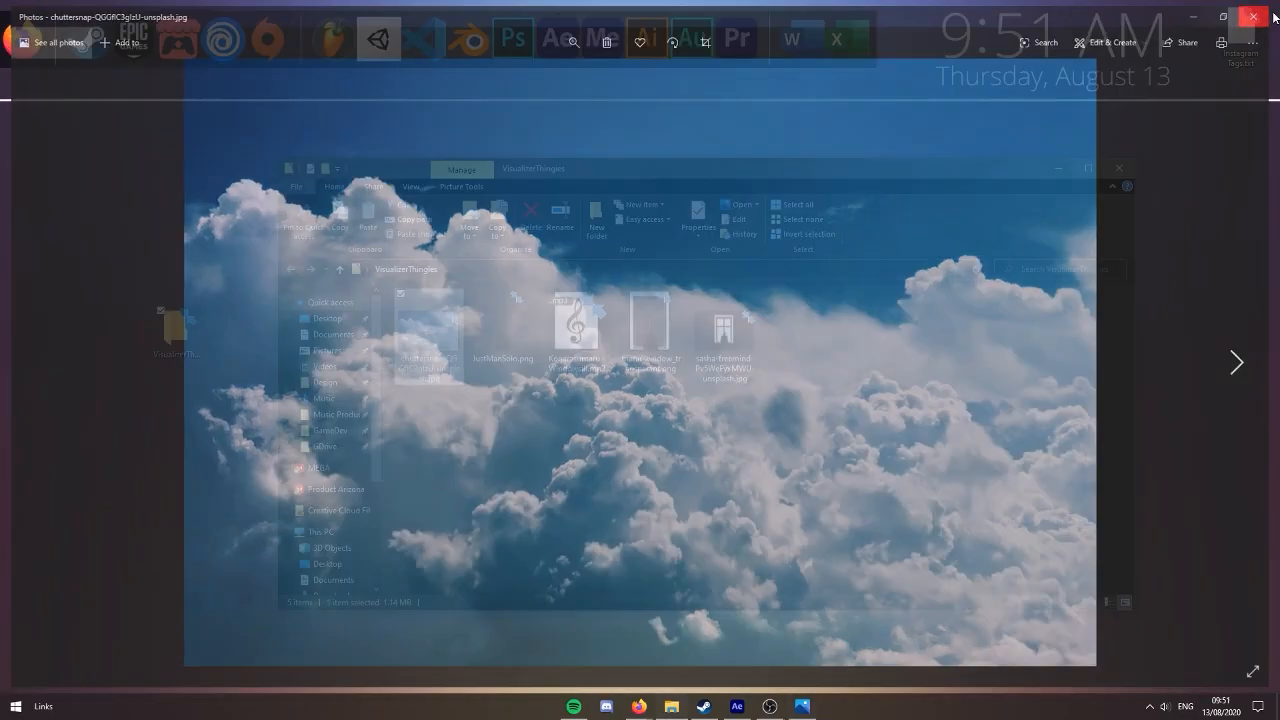
pyautogui.click(1275, 17)
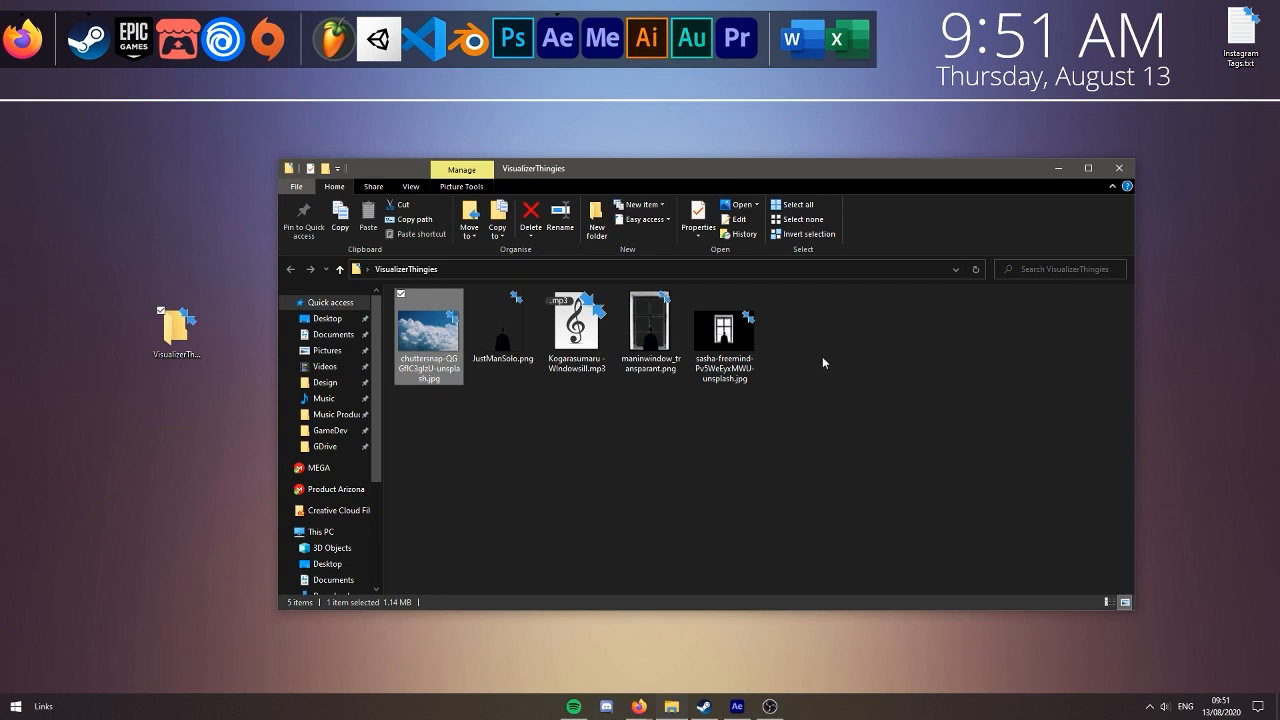
# Switch to After Effects and create a new HDTV 1080 24 composition, 1920 x 1080 px at 24 frames per second
pyautogui.press('super+d')
pyautogui.click(548, 42)
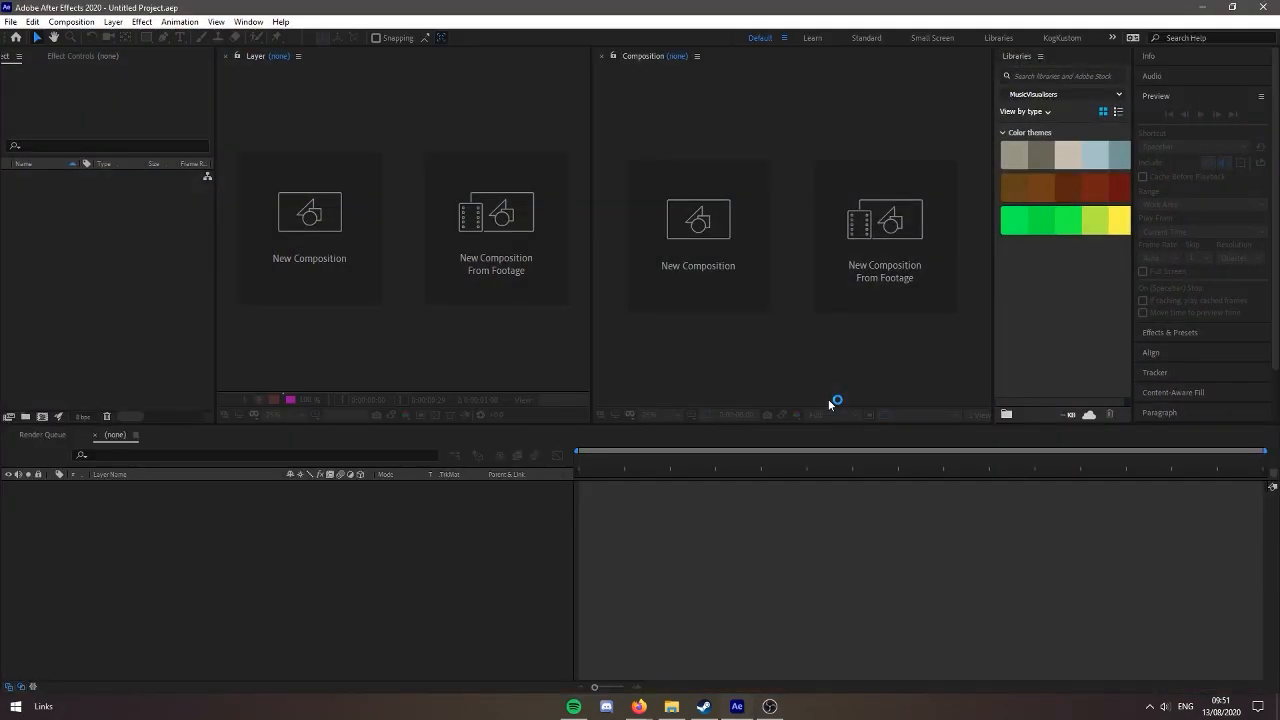
pyautogui.click(723, 291)
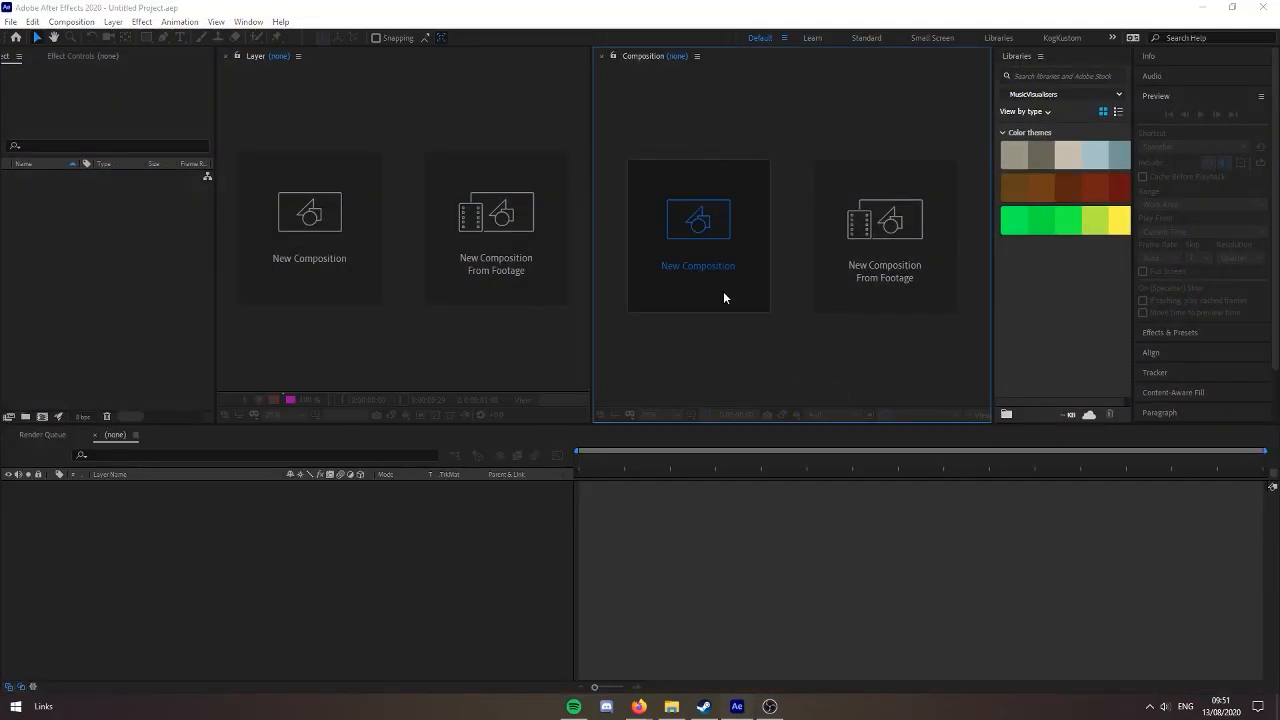
pyautogui.click(676, 357)
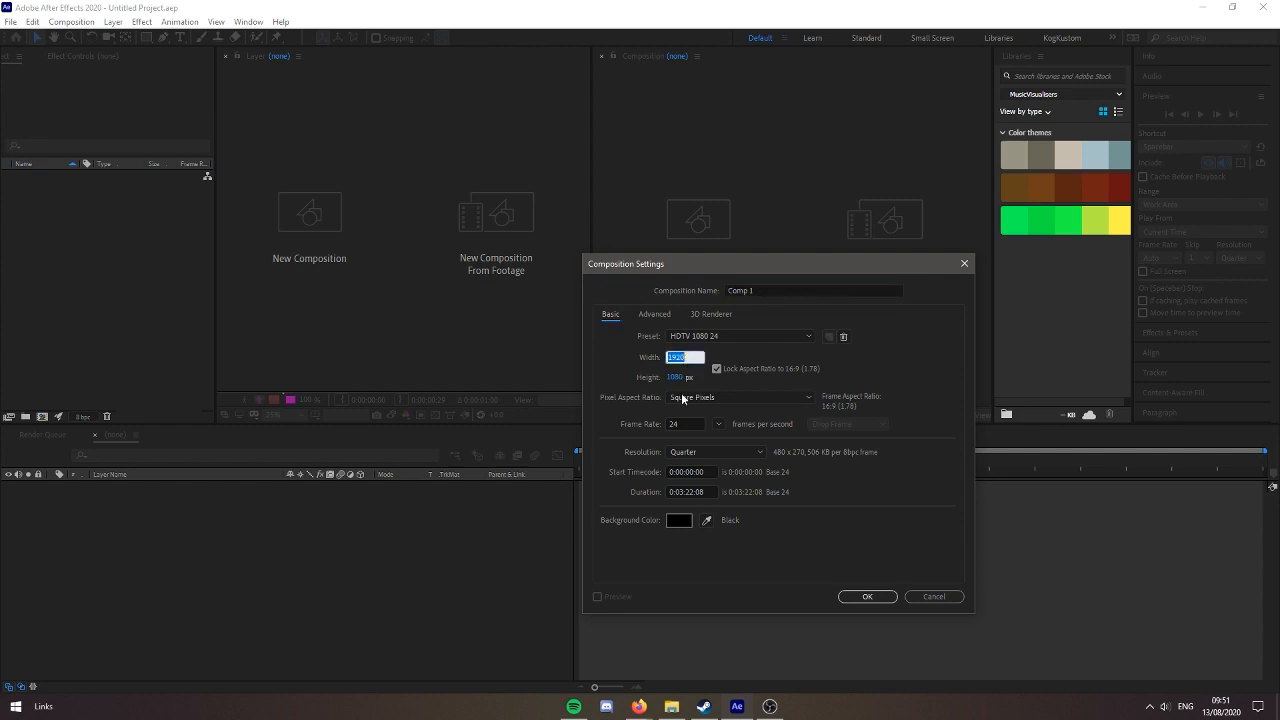
pyautogui.click(716, 424)
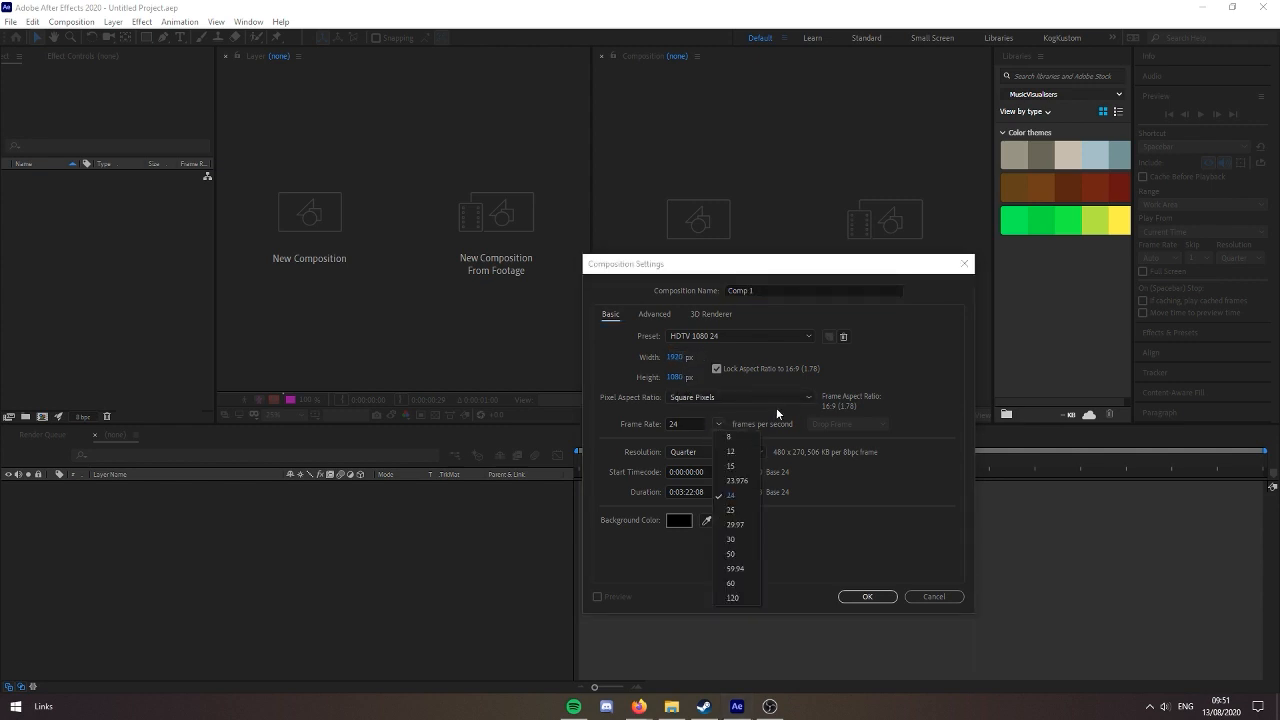
pyautogui.click(748, 495)
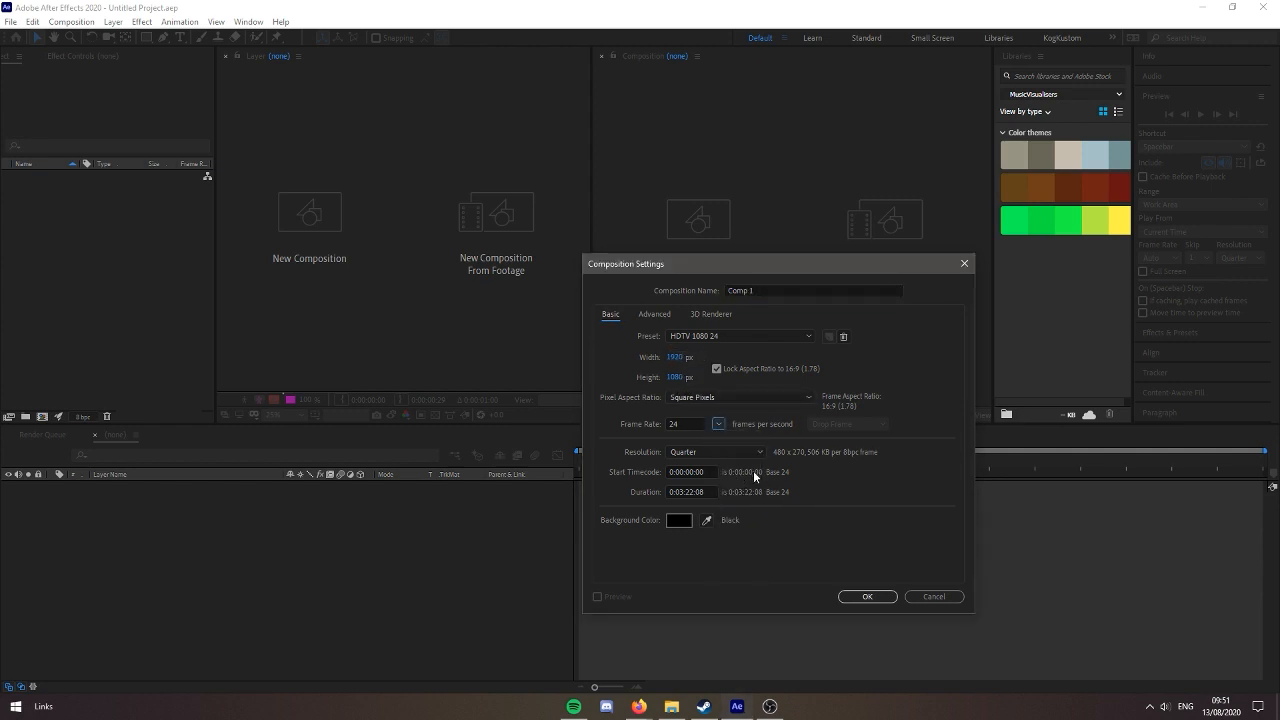
pyautogui.click(687, 491)
pyautogui.click(862, 597)
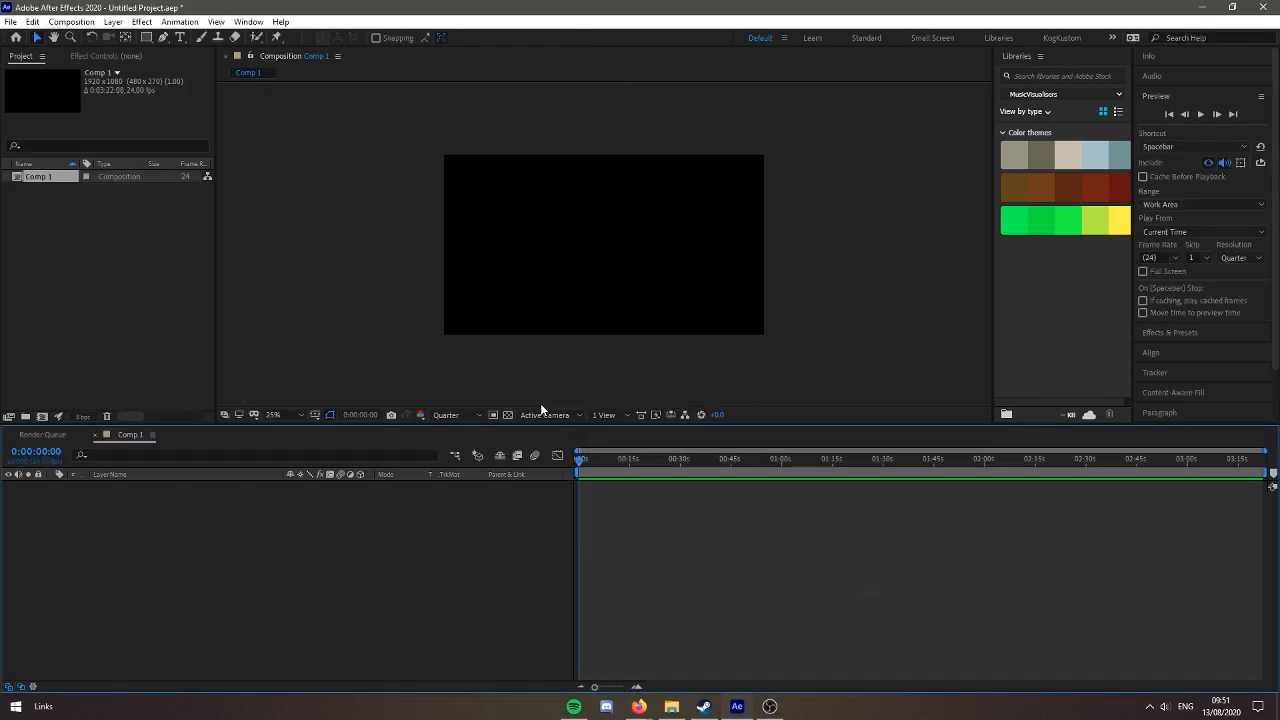
# Import the cloud photo, JustManSolo.png, the Kogarasumaru - Windowsill.mp3 track and maninwindow_transparant.png from the VisualizerThingies folder
pyautogui.click(672, 706)
pyautogui.moveTo(907, 356); pyautogui.dragTo(450, 328)
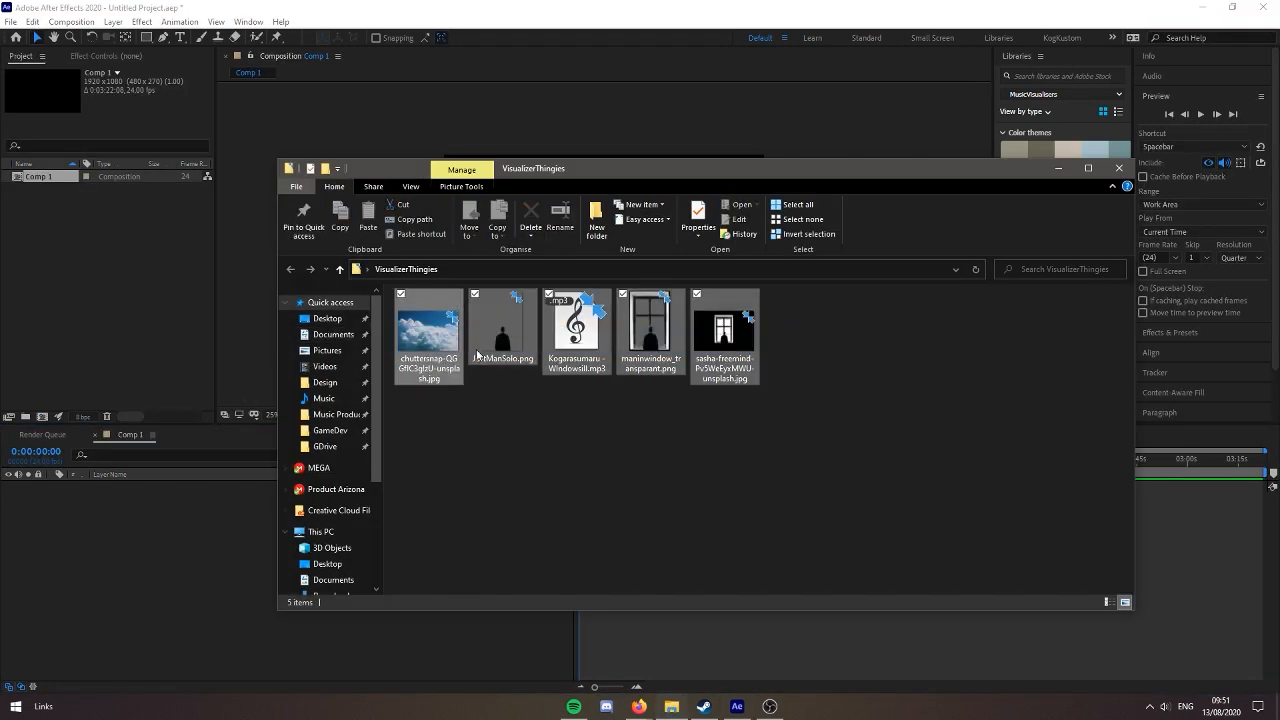
pyautogui.click(642, 422)
pyautogui.moveTo(688, 380); pyautogui.dragTo(90, 273)
# Add JustManSolo.png to the composition, turn on the transparency grid and scale the layer down to the frame's height
pyautogui.click(52, 203)
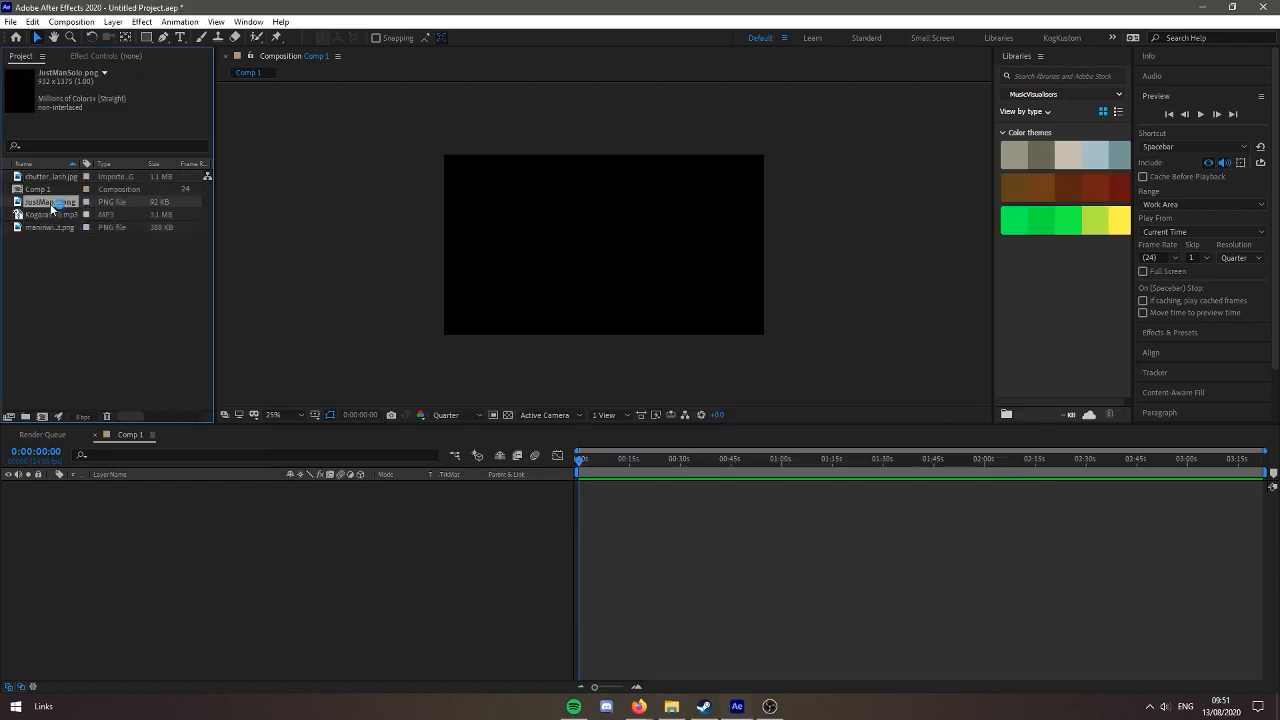
pyautogui.click(65, 215)
pyautogui.click(62, 228)
pyautogui.click(70, 207)
pyautogui.moveTo(65, 208); pyautogui.dragTo(160, 555)
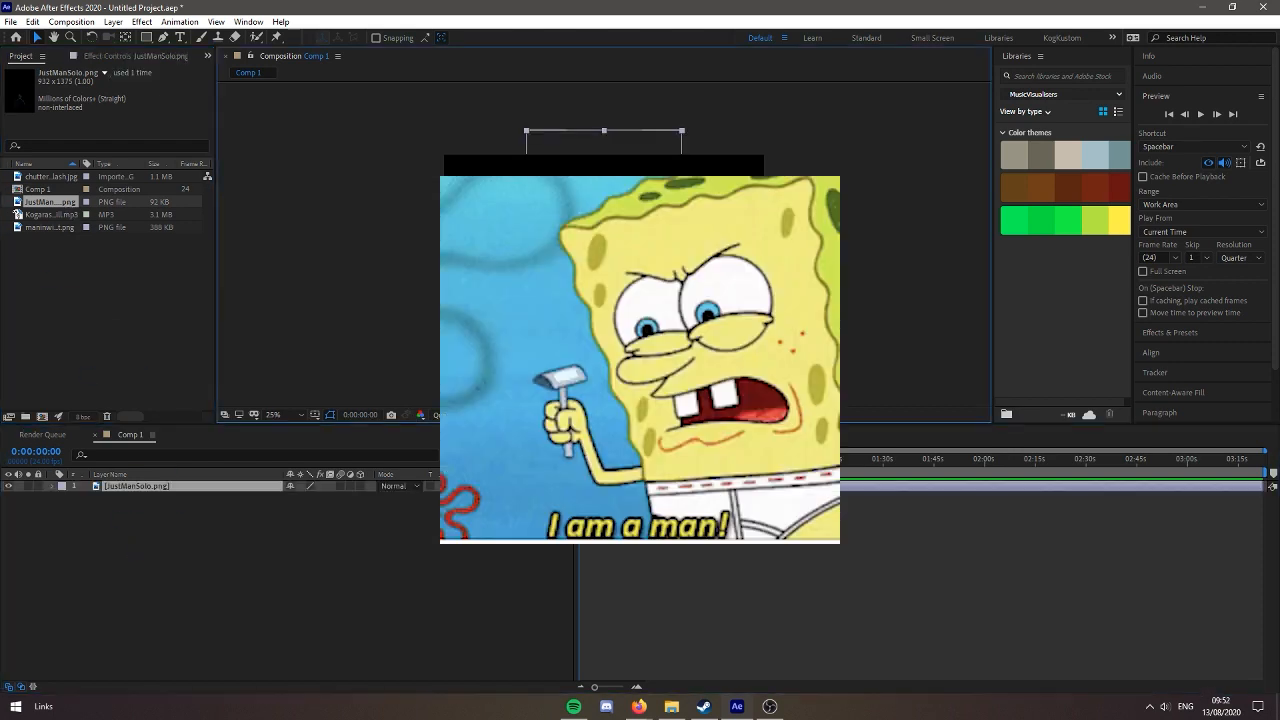
pyautogui.click(508, 414)
pyautogui.moveTo(682, 130); pyautogui.dragTo(672, 158)
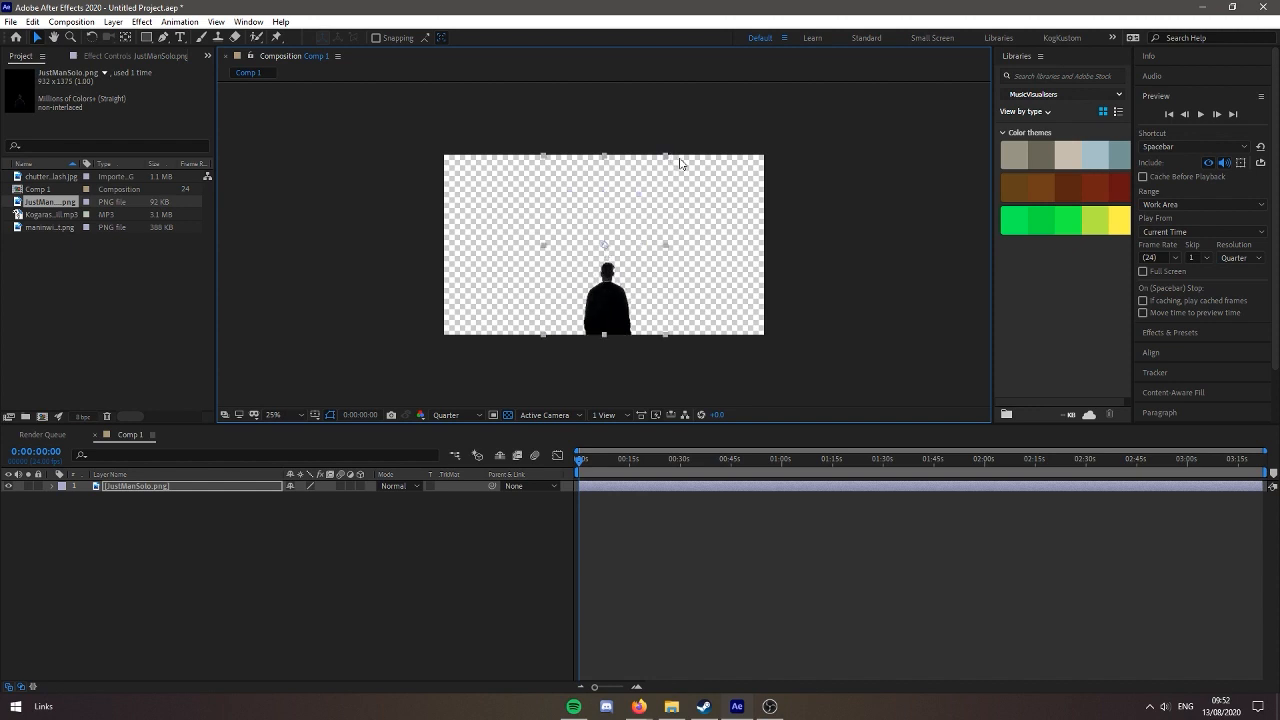
# Place maninwindow_transparant.png below the man layer and scale it down so its lower edge sits on the frame's bottom
pyautogui.click(70, 228)
pyautogui.moveTo(73, 227); pyautogui.dragTo(234, 563)
pyautogui.moveTo(682, 130); pyautogui.dragTo(649, 206)
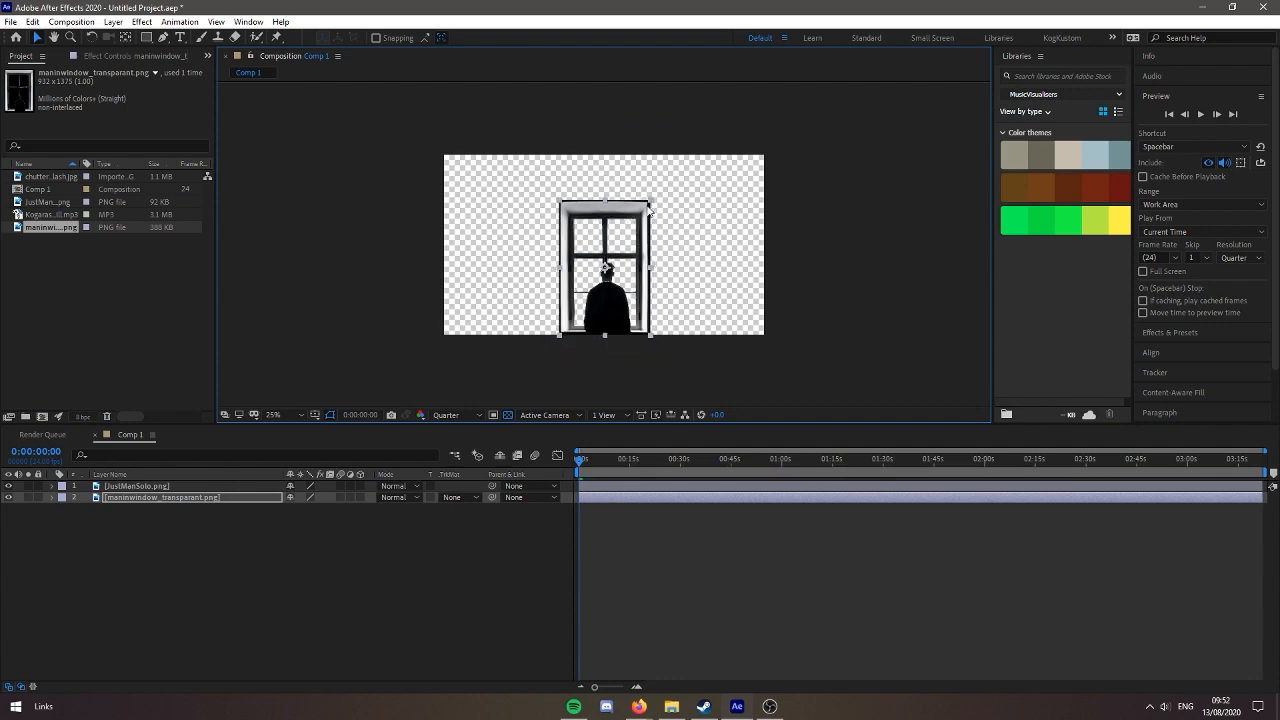
pyautogui.click(862, 343)
pyautogui.scroll(2, 862, 343)
pyautogui.scroll(-2, 862, 343)
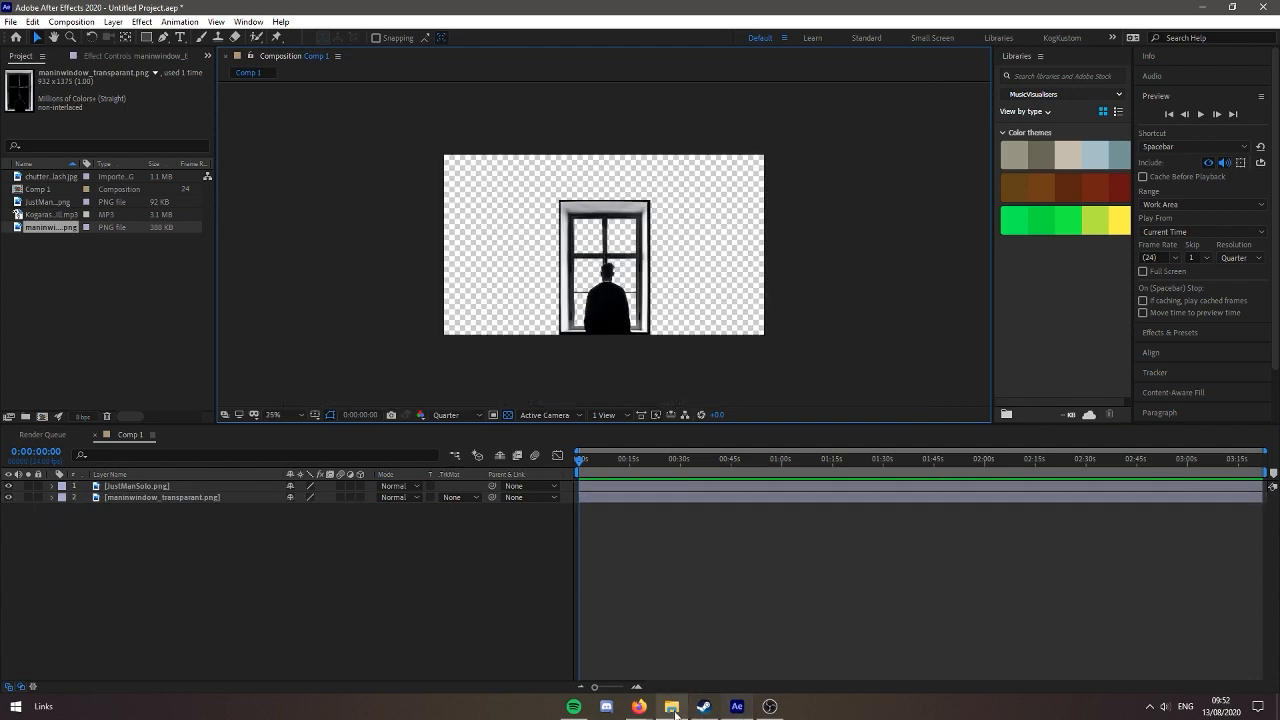
pyautogui.moveTo(639, 706)
pyautogui.click(702, 640)
pyautogui.hotkey('alt', 'Tab')
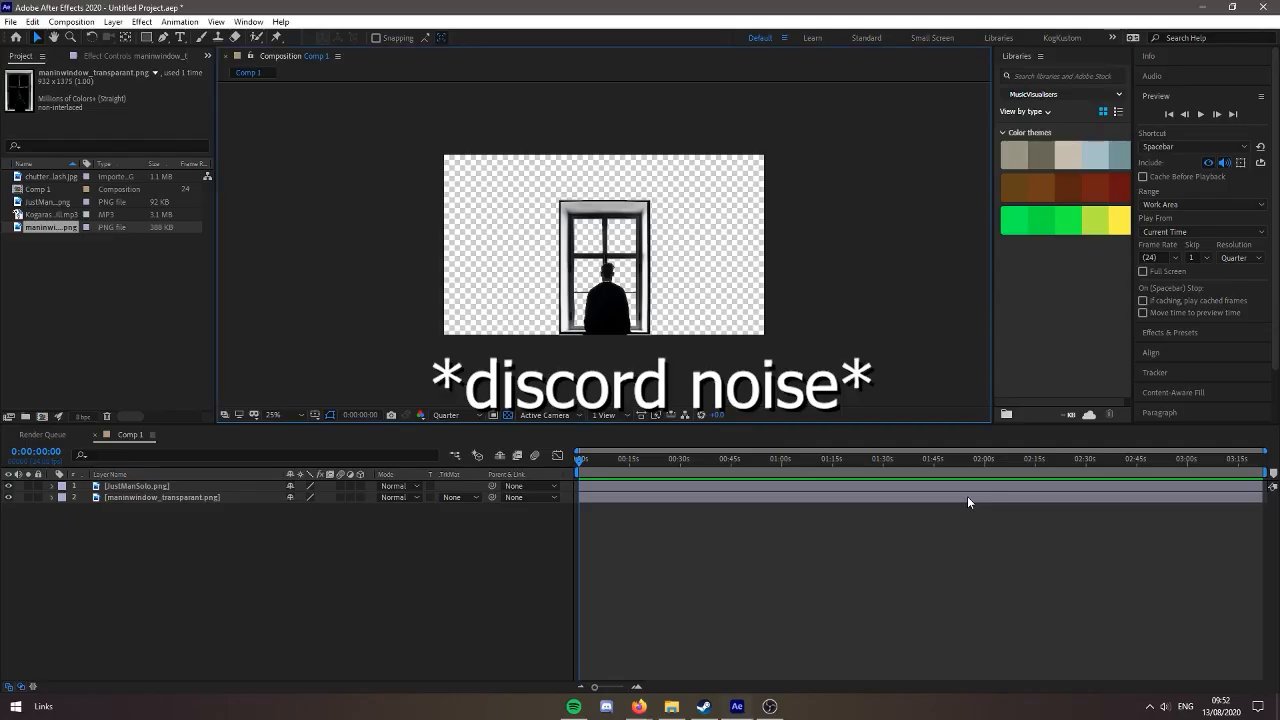
pyautogui.hotkey('alt', 'Tab')
pyautogui.hotkey('alt', 'Tab')
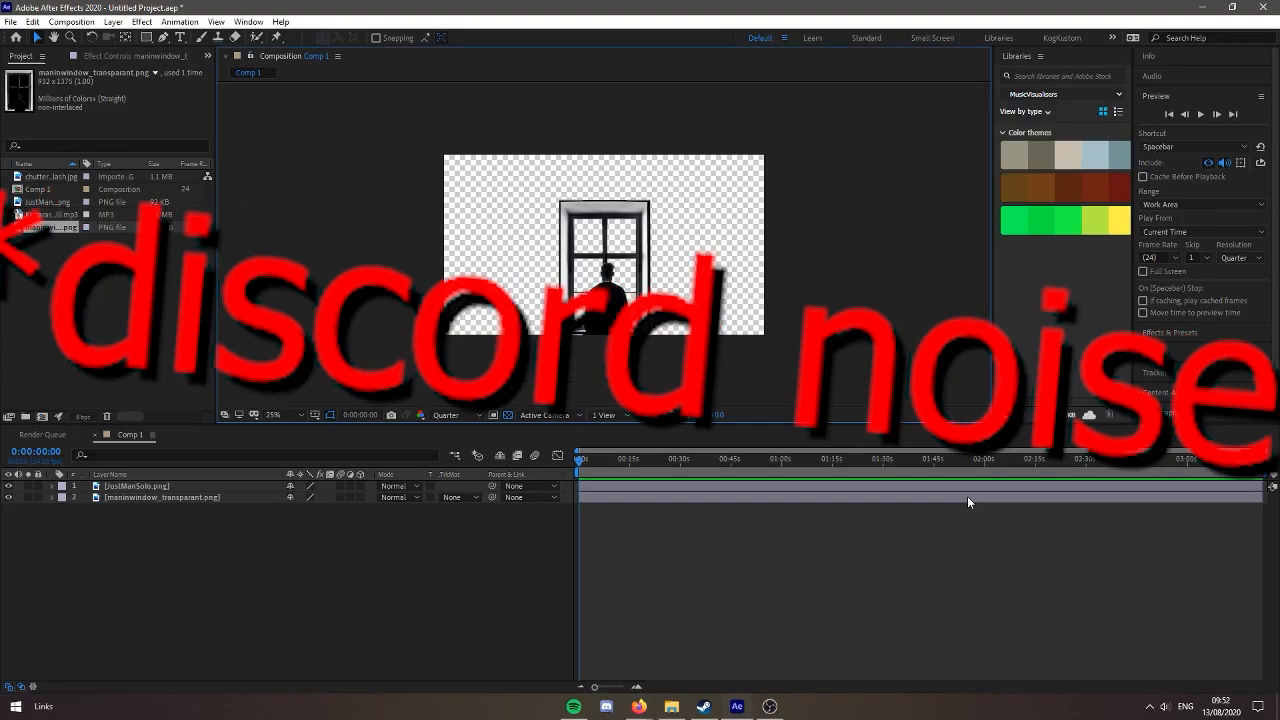
# Scale the JustManSolo.png layer down to match the size and position of the window layer
pyautogui.click(612, 387)
pyautogui.press(',')
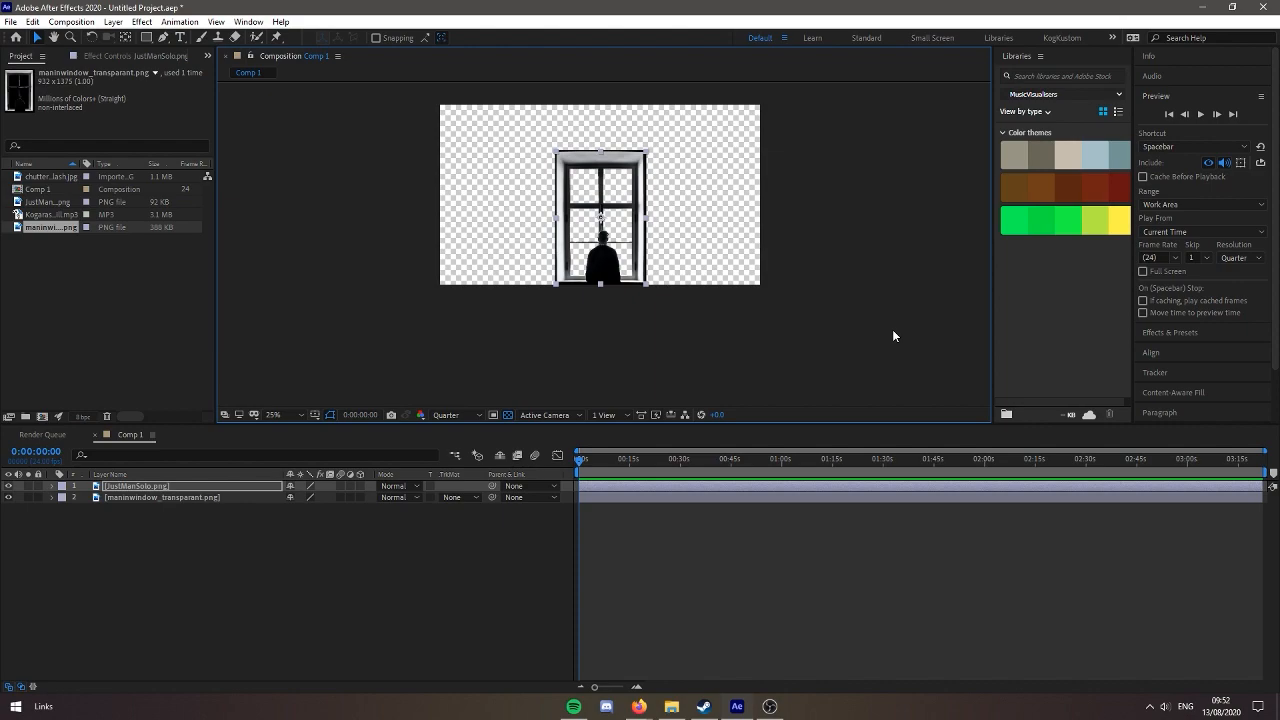
# Switch to Firefox, open Unsplash in a new tab and search its photos for "window"
pyautogui.click(639, 706)
pyautogui.hotkey('ctrl', 't')
pyautogui.write('unsp')
pyautogui.press('Return')
pyautogui.click(495, 353)
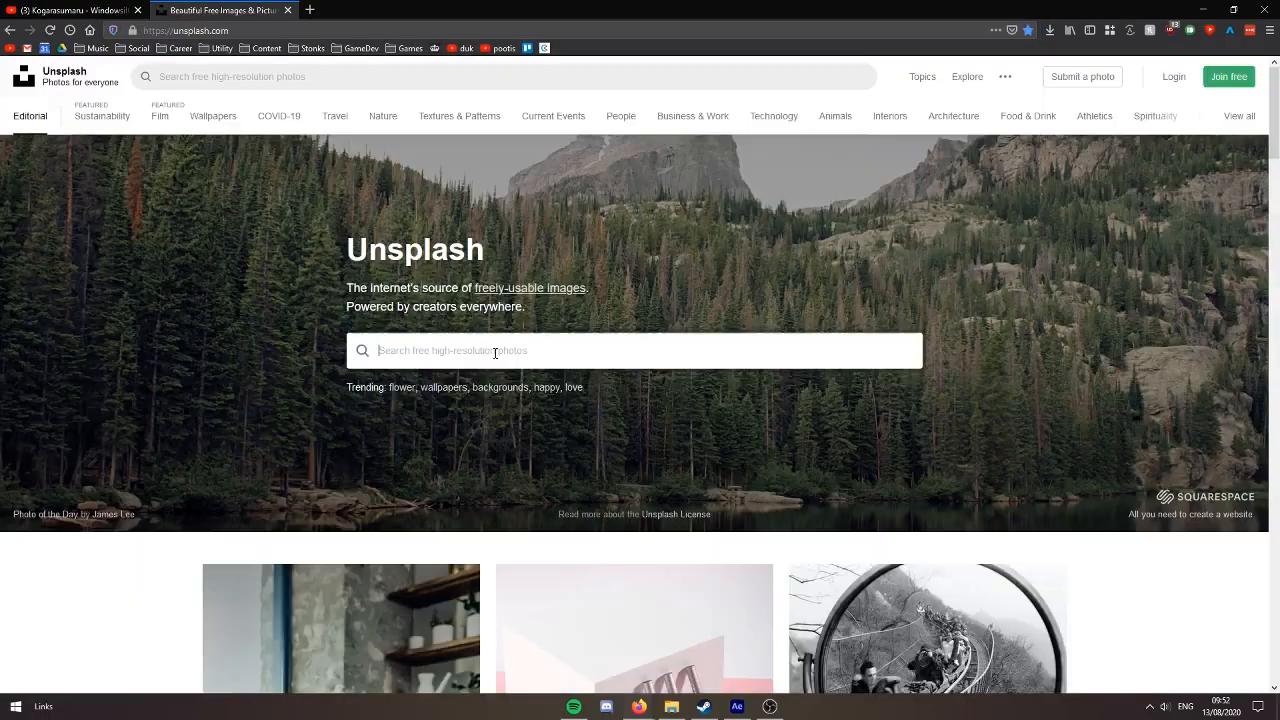
pyautogui.write('window')
pyautogui.press('Return')
# Open the dark photo of a four-pane window with greenery behind it and download it
pyautogui.click(378, 369)
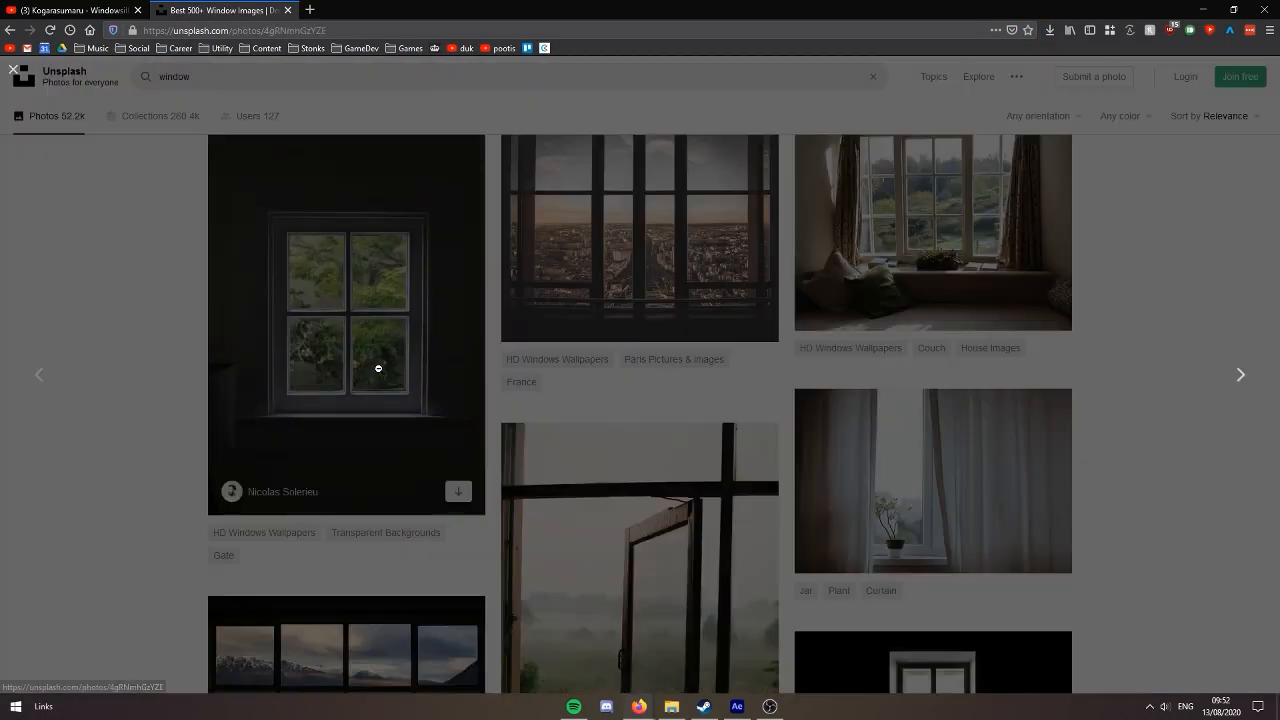
pyautogui.click(1114, 97)
pyautogui.click(1100, 194)
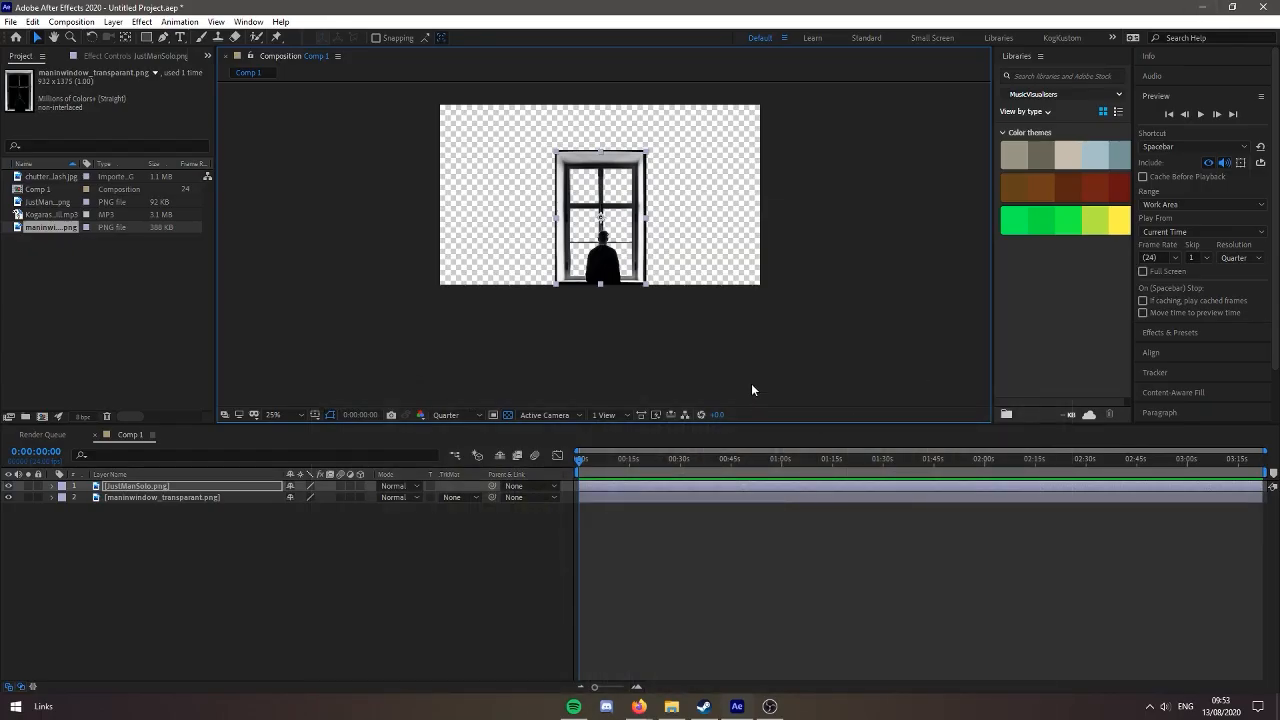
# Try to import the downloaded window photo from the VisualizerThingies folder into the After Effects project
pyautogui.click(671, 706)
pyautogui.moveTo(724, 335); pyautogui.dragTo(96, 297)
pyautogui.click(1057, 170)
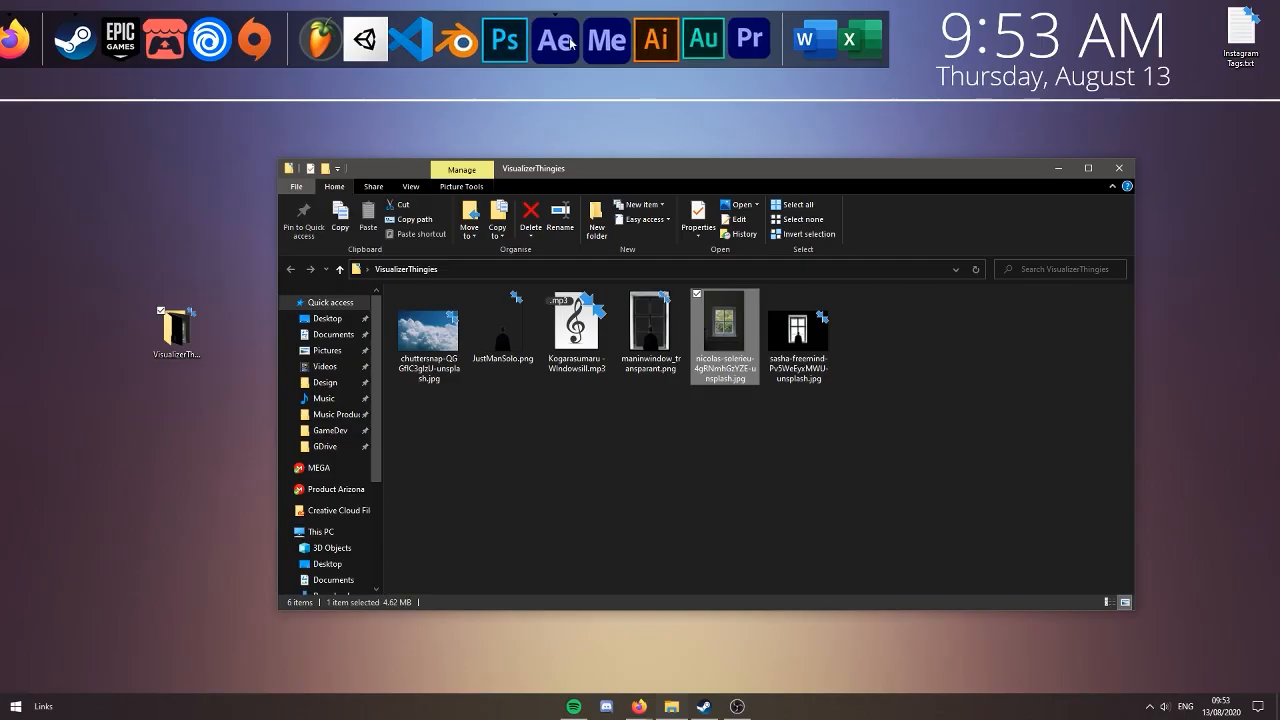
# Relaunch After Effects and move the VisualizerThingies folder window aside so the project area is free
pyautogui.click(570, 42)
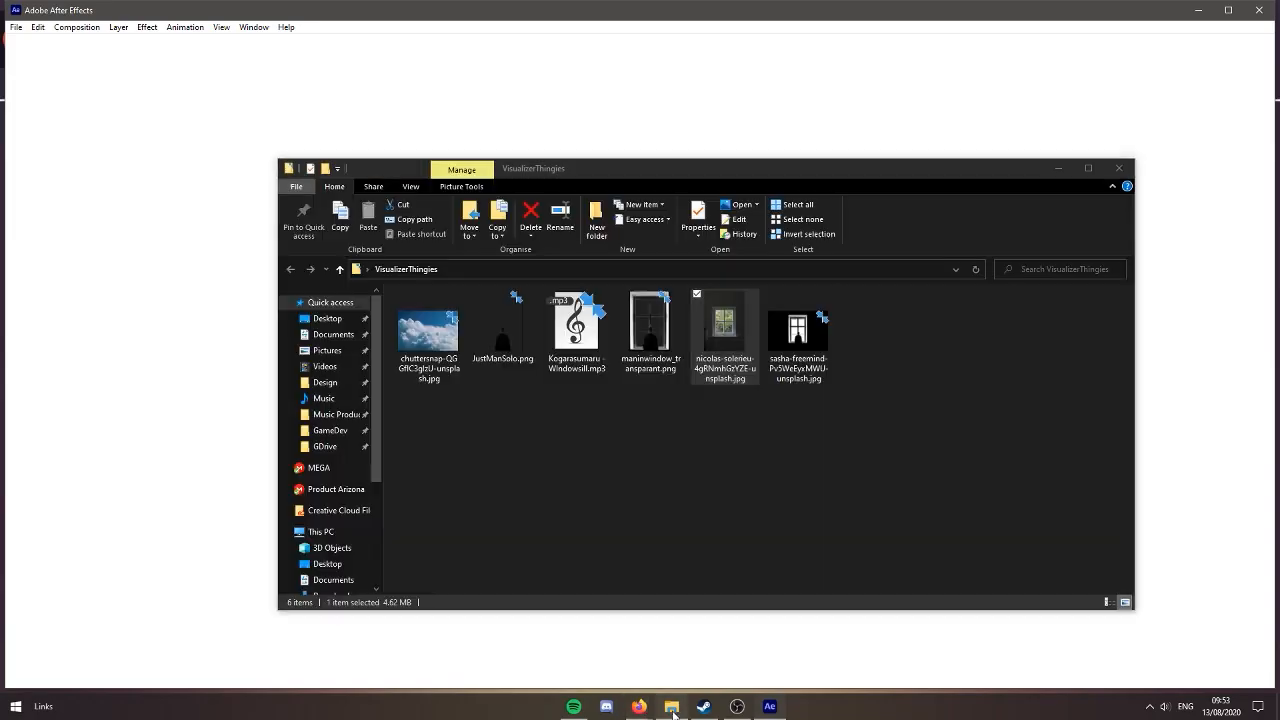
pyautogui.click(672, 708)
pyautogui.moveTo(775, 175); pyautogui.dragTo(956, 93)
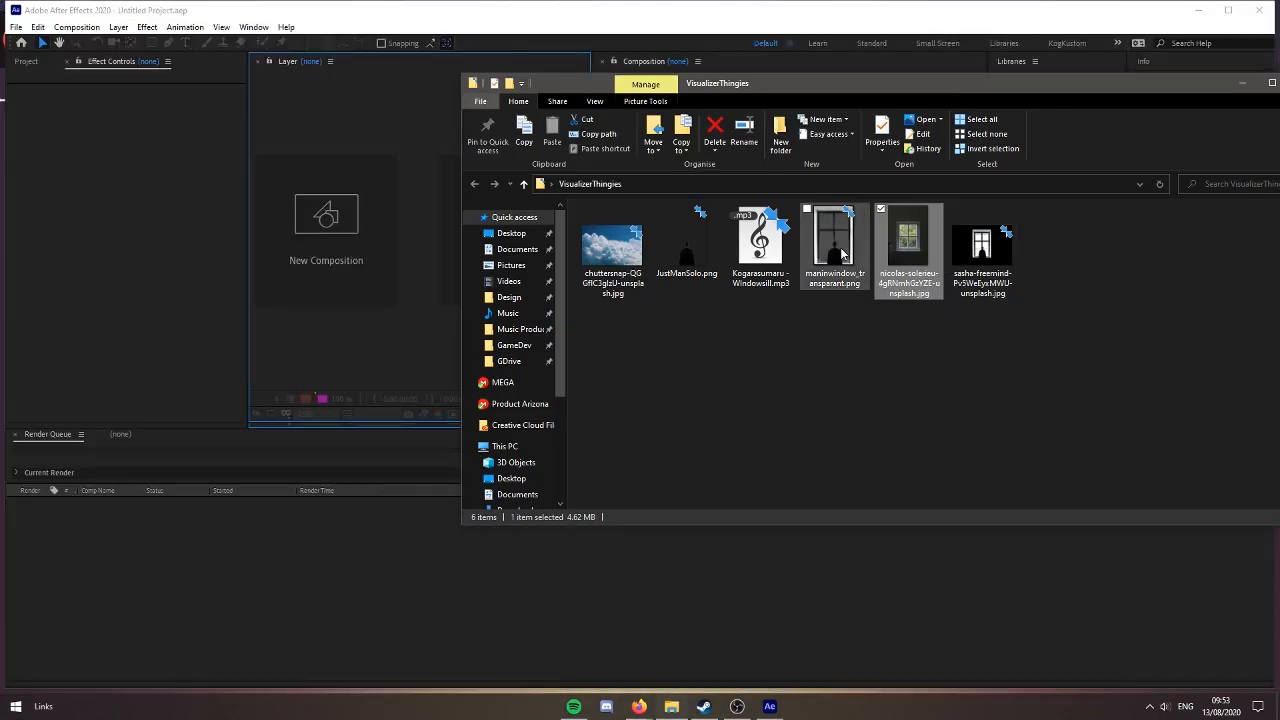
# Try to import the cloud photo, JustManSolo.png and the downloaded window photo into the empty project
pyautogui.keyDown('ctrl'); pyautogui.click(714, 279); pyautogui.keyUp('ctrl')
pyautogui.keyDown('ctrl'); pyautogui.click(624, 246); pyautogui.keyUp('ctrl')
pyautogui.moveTo(624, 246); pyautogui.dragTo(112, 273)
pyautogui.click(79, 231)
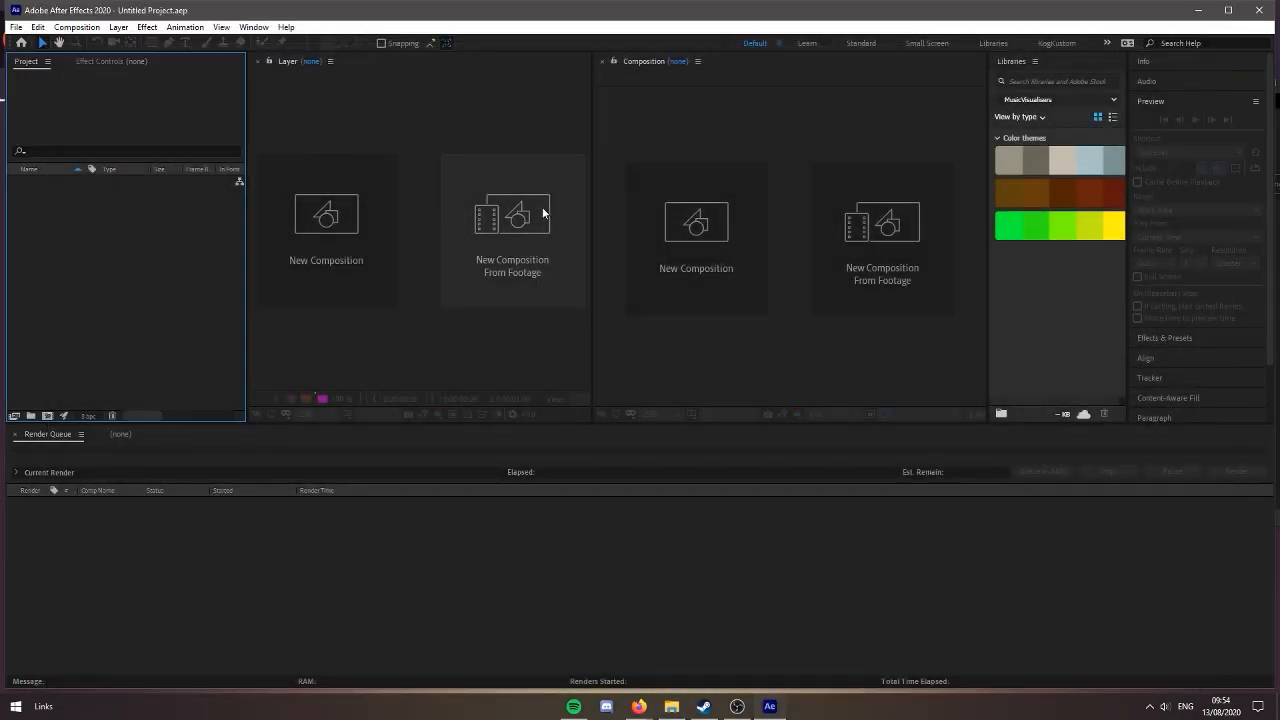
# Create a new HDTV 1080 24 composition named Comp 1, 1920 x 1080 px at 24 frames per second
pyautogui.click(671, 706)
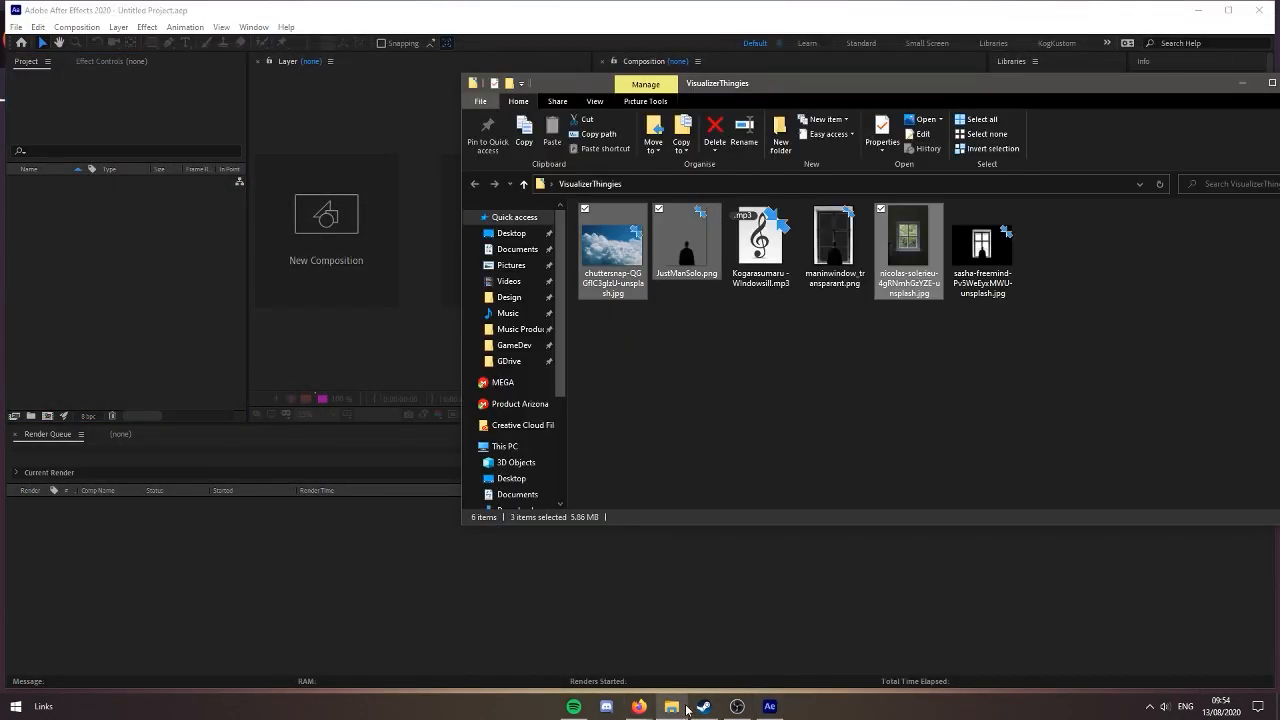
pyautogui.click(428, 553)
pyautogui.click(673, 706)
pyautogui.hotkey('ctrl', 'n')
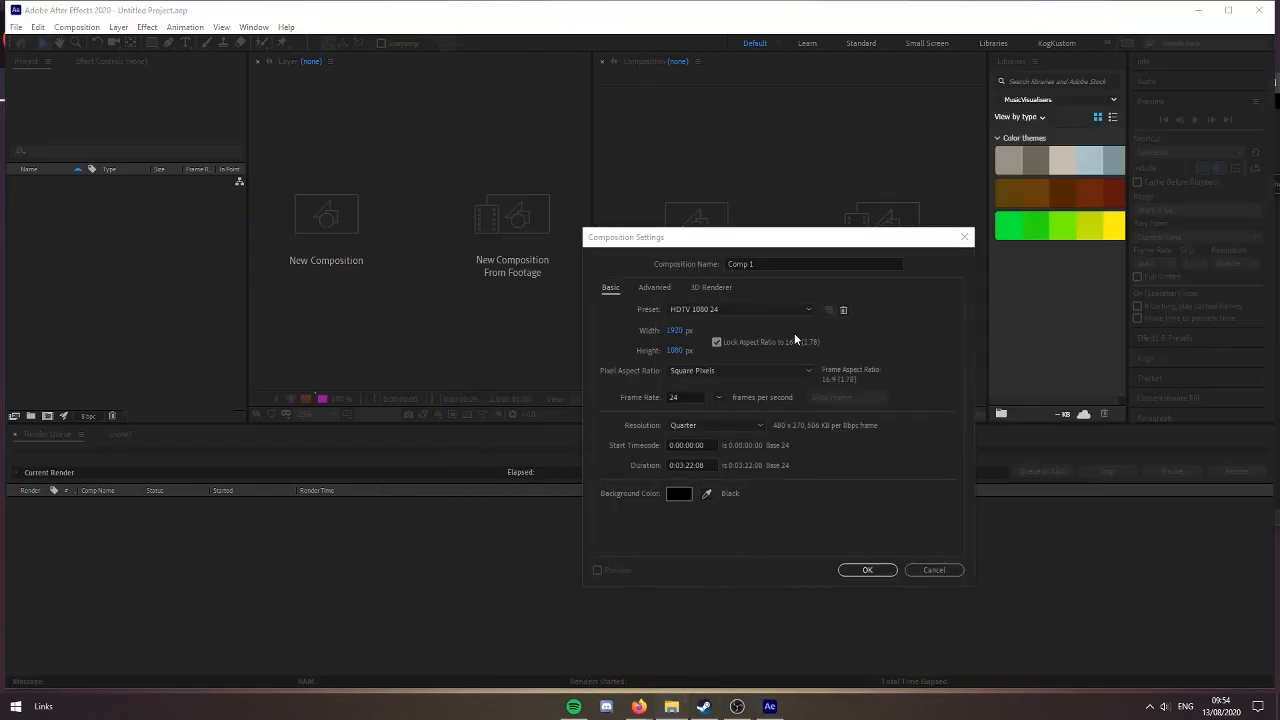
pyautogui.press('Return')
# Import the cloud photo, JustManSolo.png, the Kogarasumaru - Windowsill.mp3 track and the downloaded window photo into the project
pyautogui.click(671, 706)
pyautogui.moveTo(758, 245); pyautogui.dragTo(79, 297)
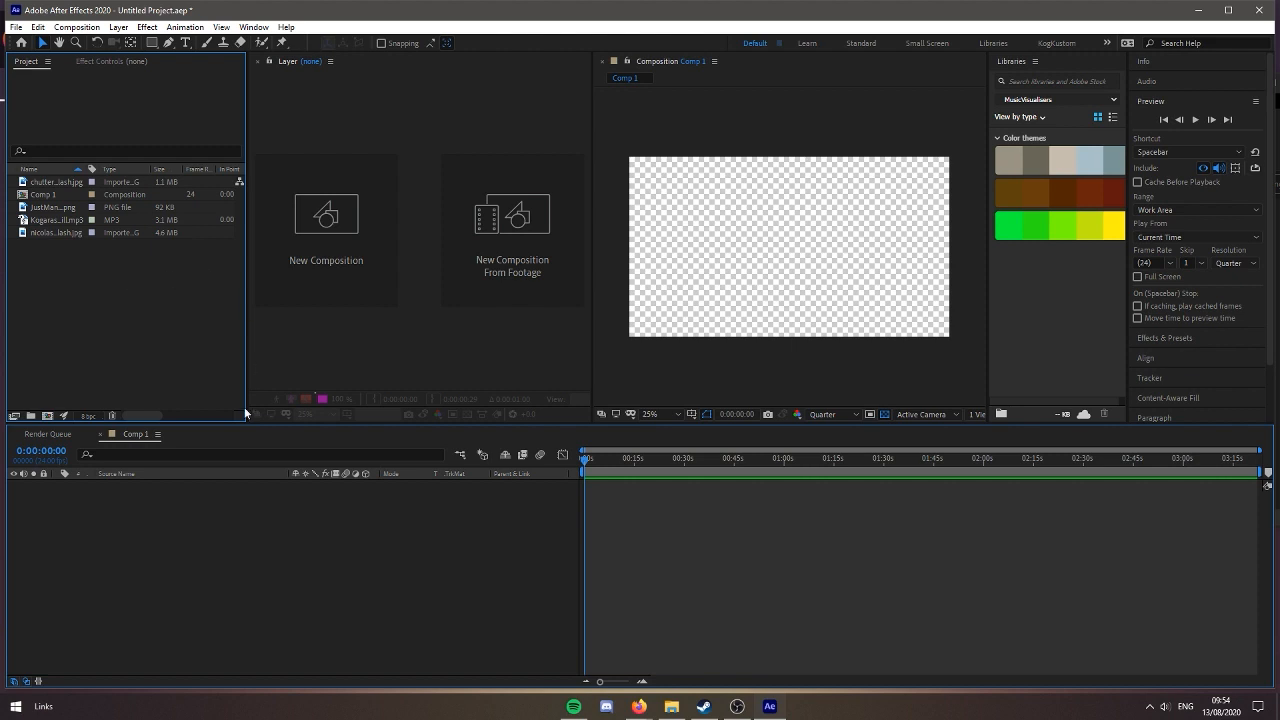
# Check the imported images and add the downloaded window photo as a layer in Comp 1
pyautogui.click(58, 233)
pyautogui.click(75, 206)
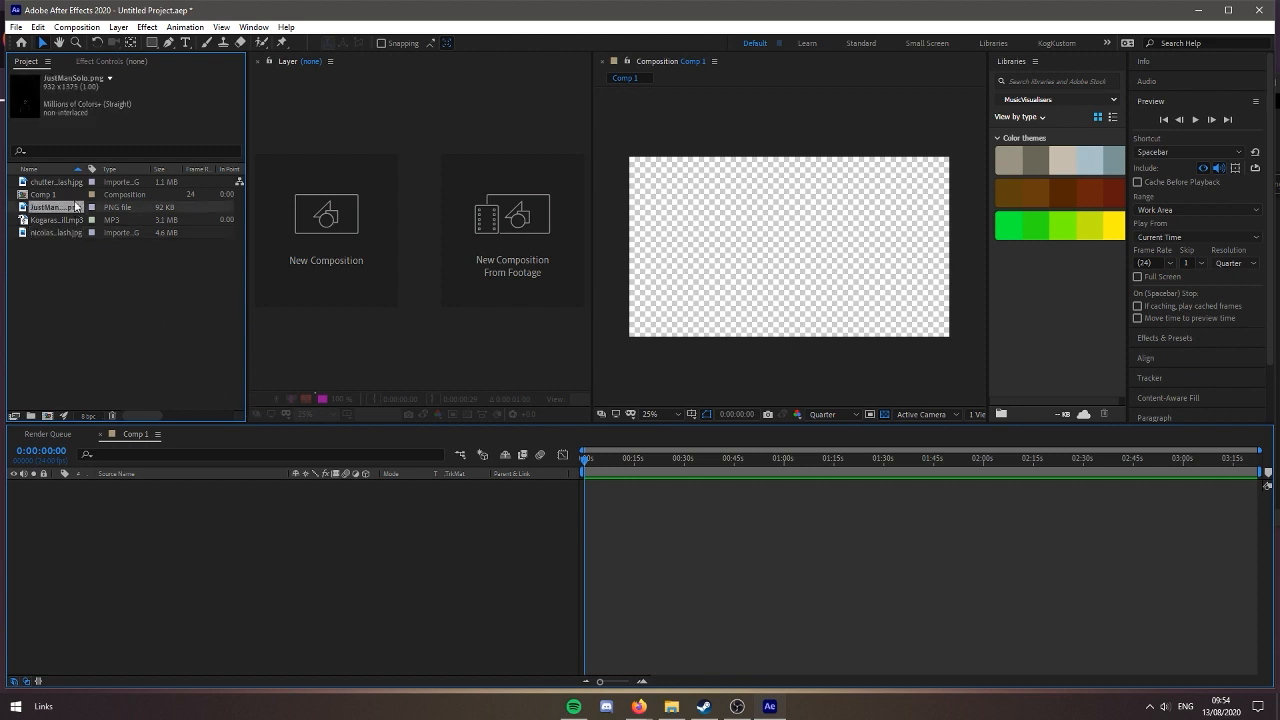
pyautogui.click(77, 182)
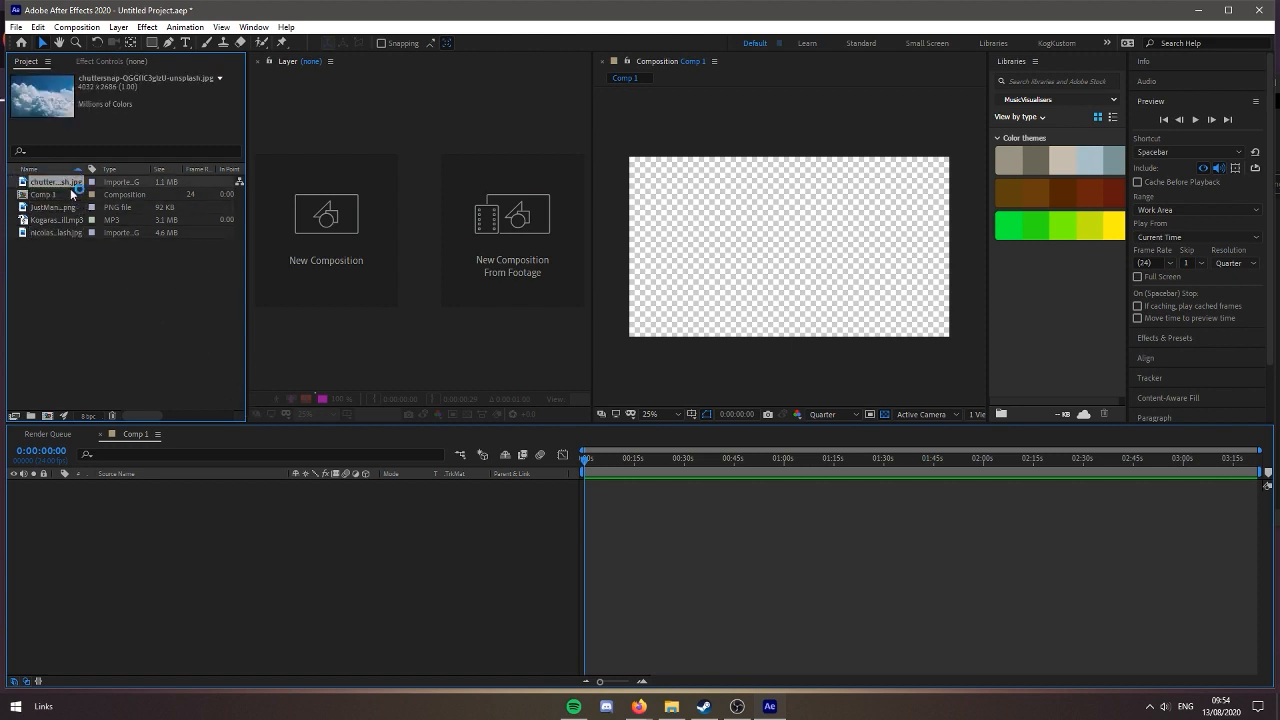
pyautogui.click(65, 234)
pyautogui.moveTo(65, 234); pyautogui.dragTo(471, 593)
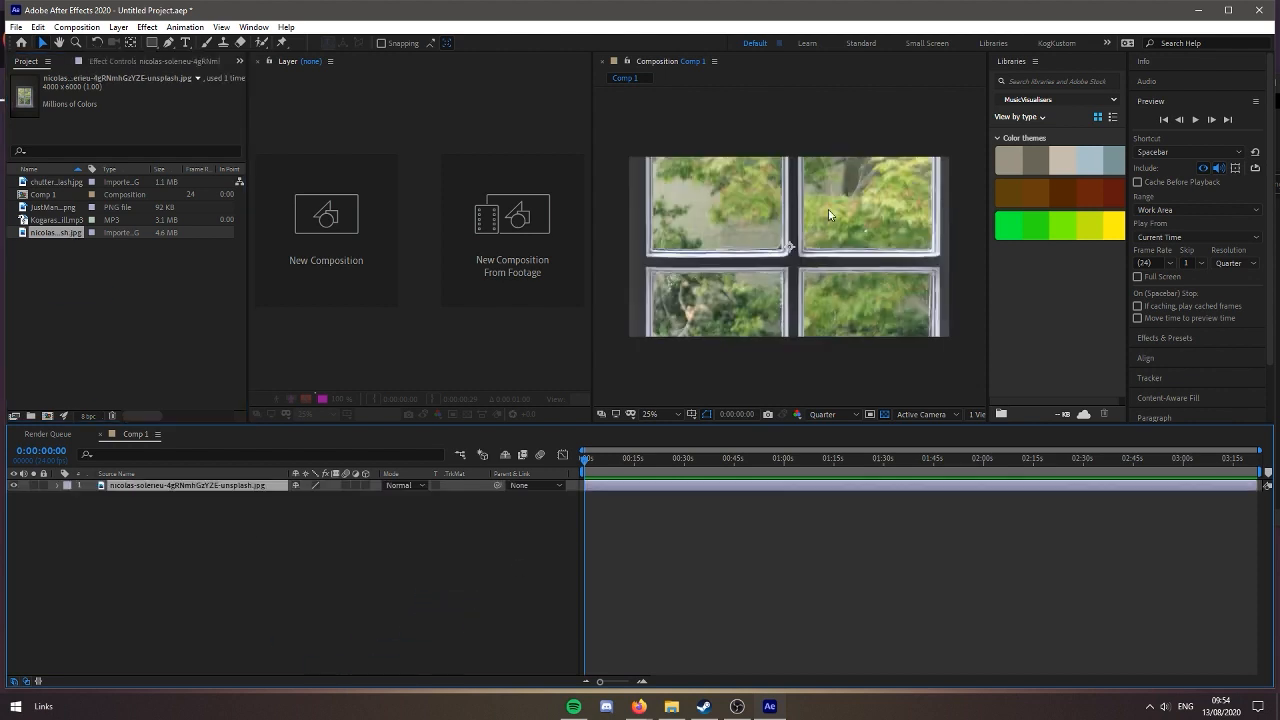
# Scale the window photo layer down so the whole window fits in the composition, and close the empty Layer viewer
pyautogui.scroll(-3, 920, 258)
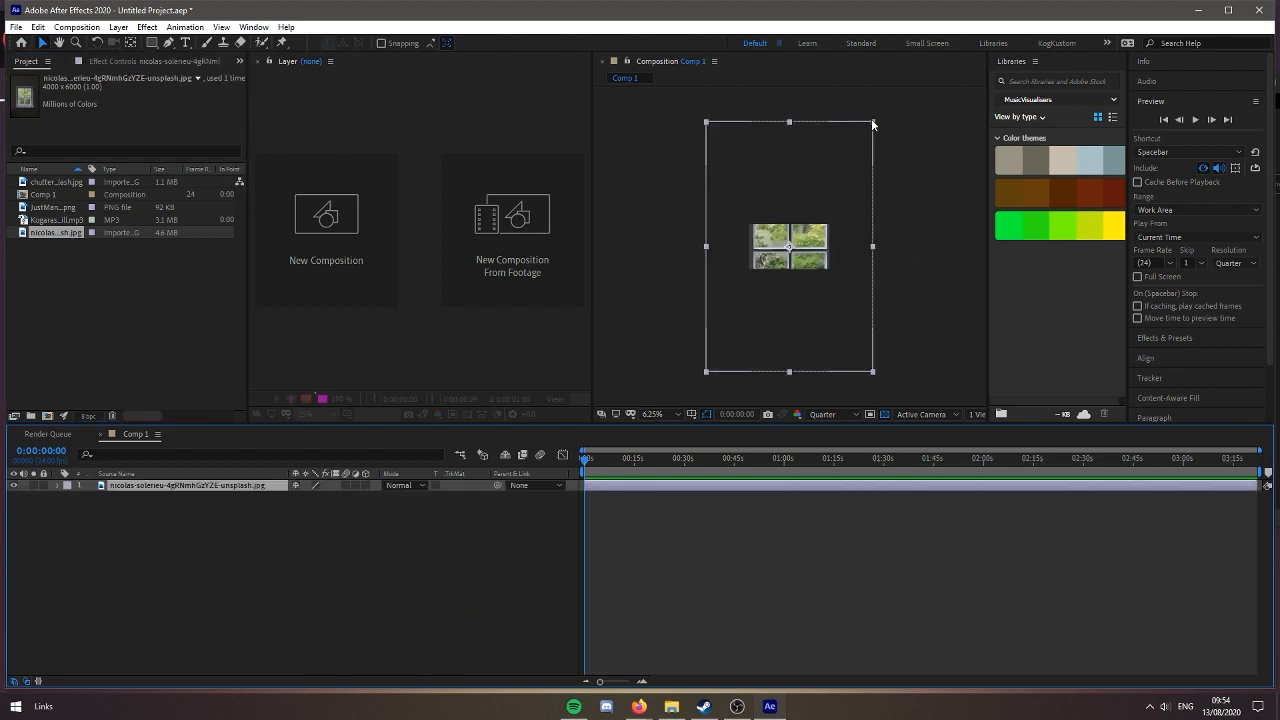
pyautogui.moveTo(872, 123); pyautogui.dragTo(826, 210)
pyautogui.scroll(6, 855, 295)
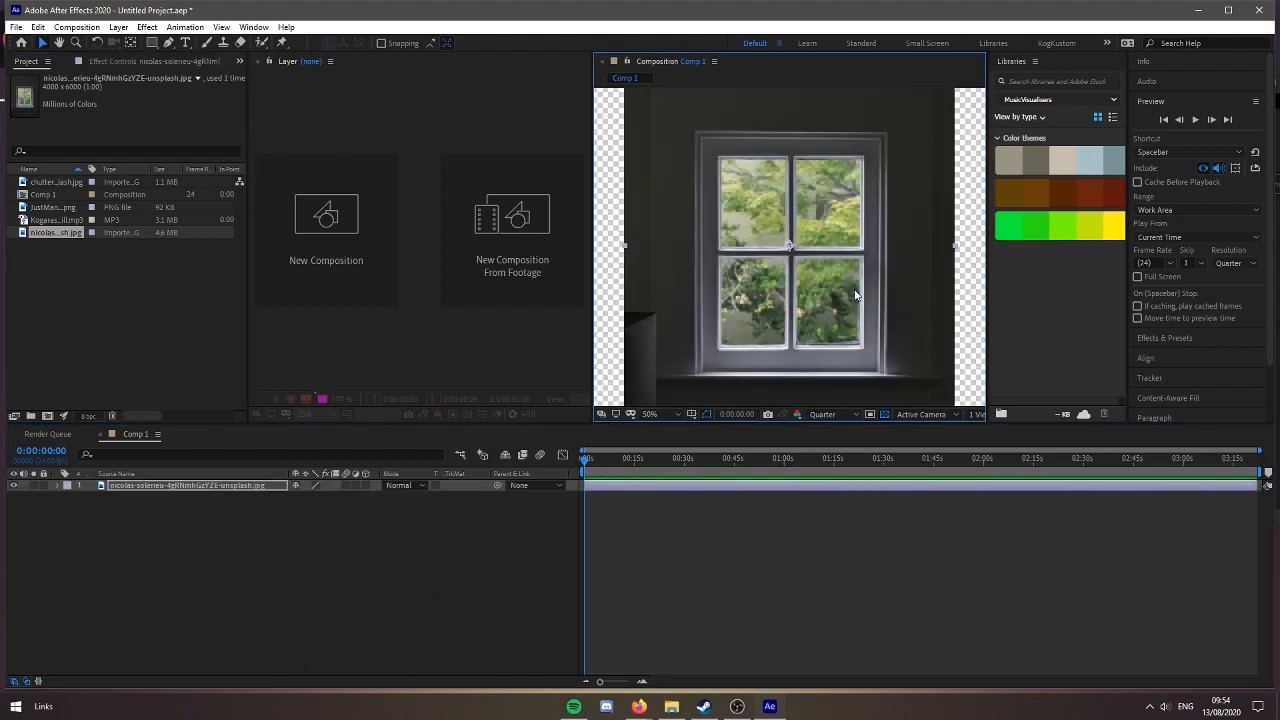
pyautogui.moveTo(864, 296)
pyautogui.mouseDown()
pyautogui.moveTo(839, 286)
pyautogui.moveTo(855, 297)
pyautogui.mouseUp()
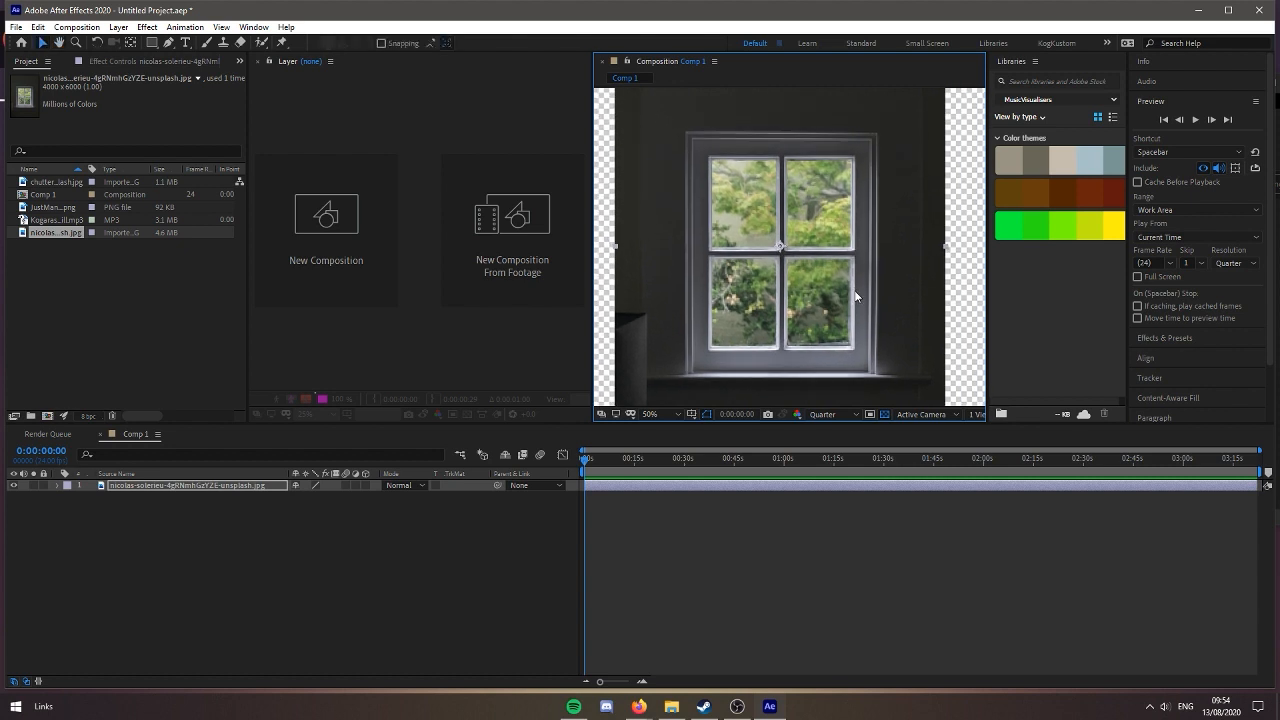
pyautogui.click(258, 61)
# Mask the window photo with a rectangle around the outer edge of the window frame
pyautogui.press('q')
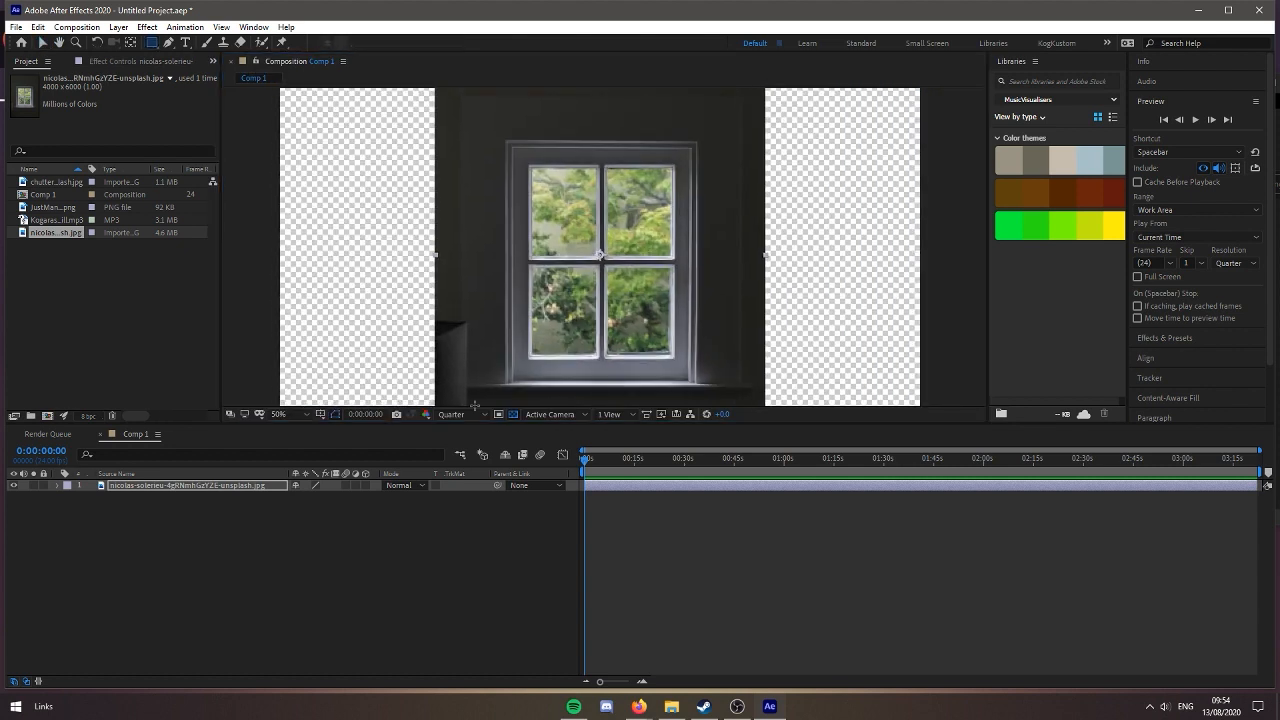
pyautogui.click(186, 485)
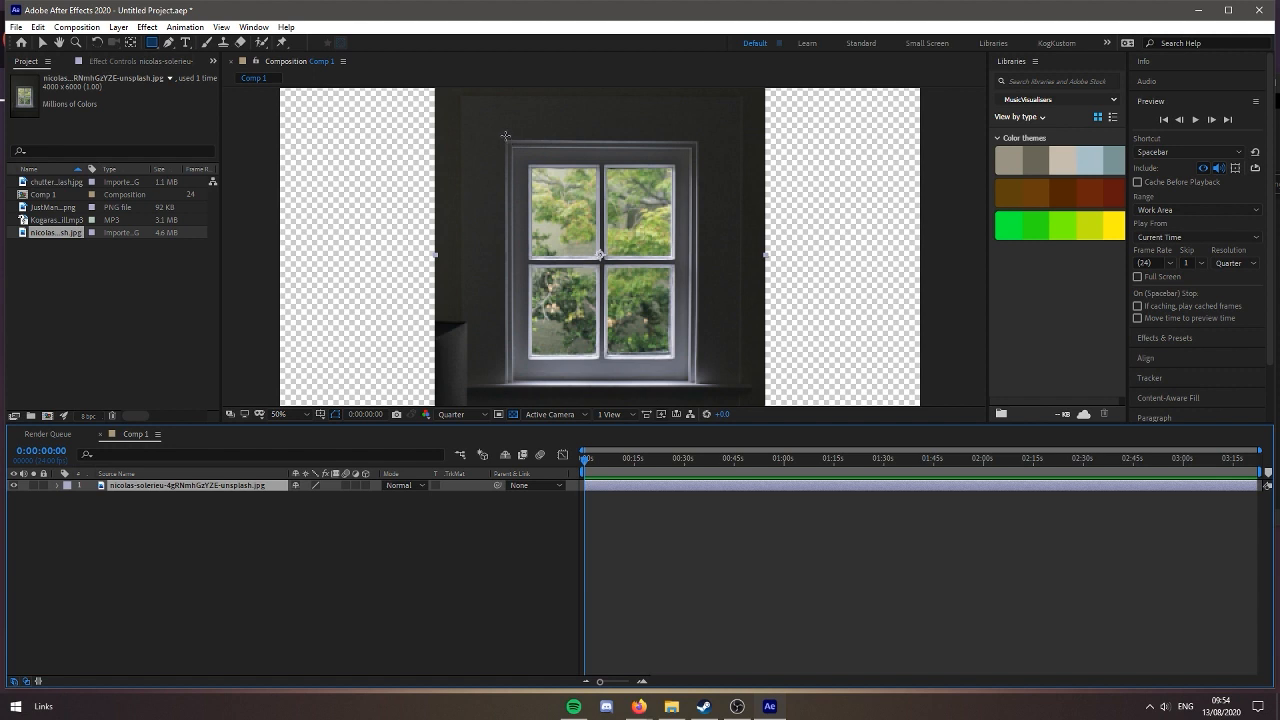
pyautogui.moveTo(505, 140); pyautogui.dragTo(697, 385)
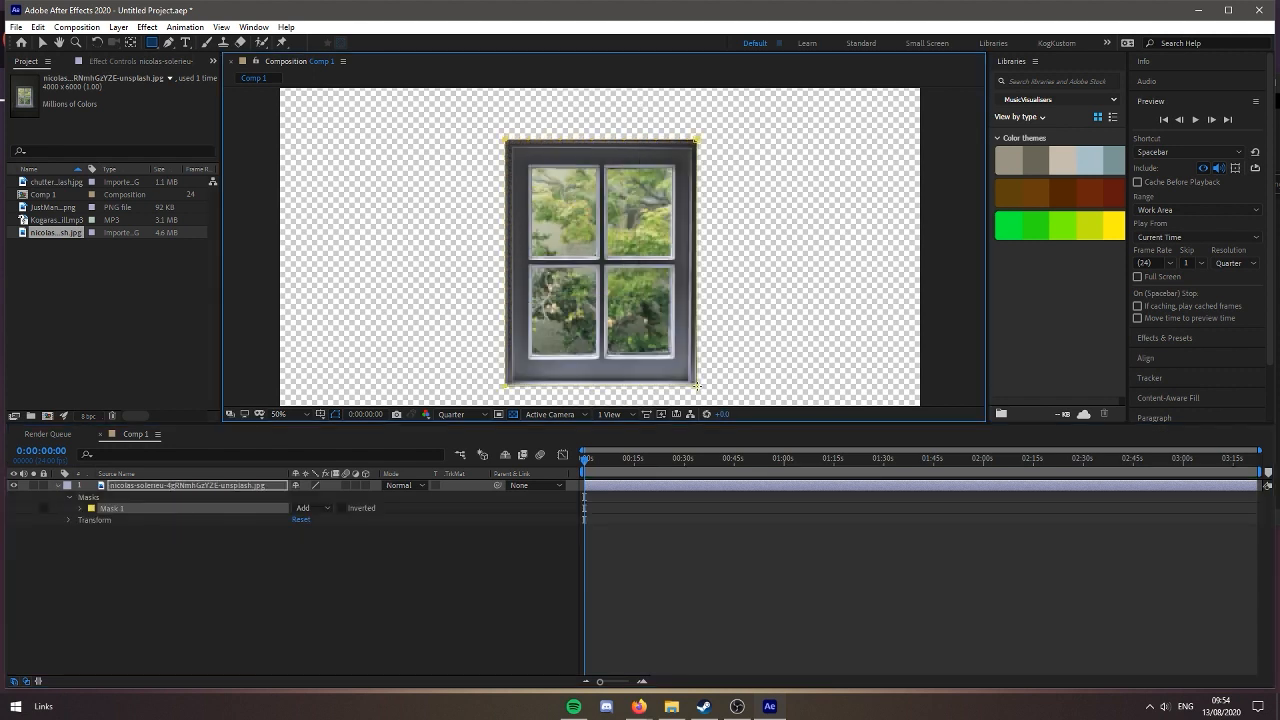
# Try to cut out the upper-left pane with a Subtract rectangle mask and inspect its edges at full resolution
pyautogui.scroll(2, 590, 333)
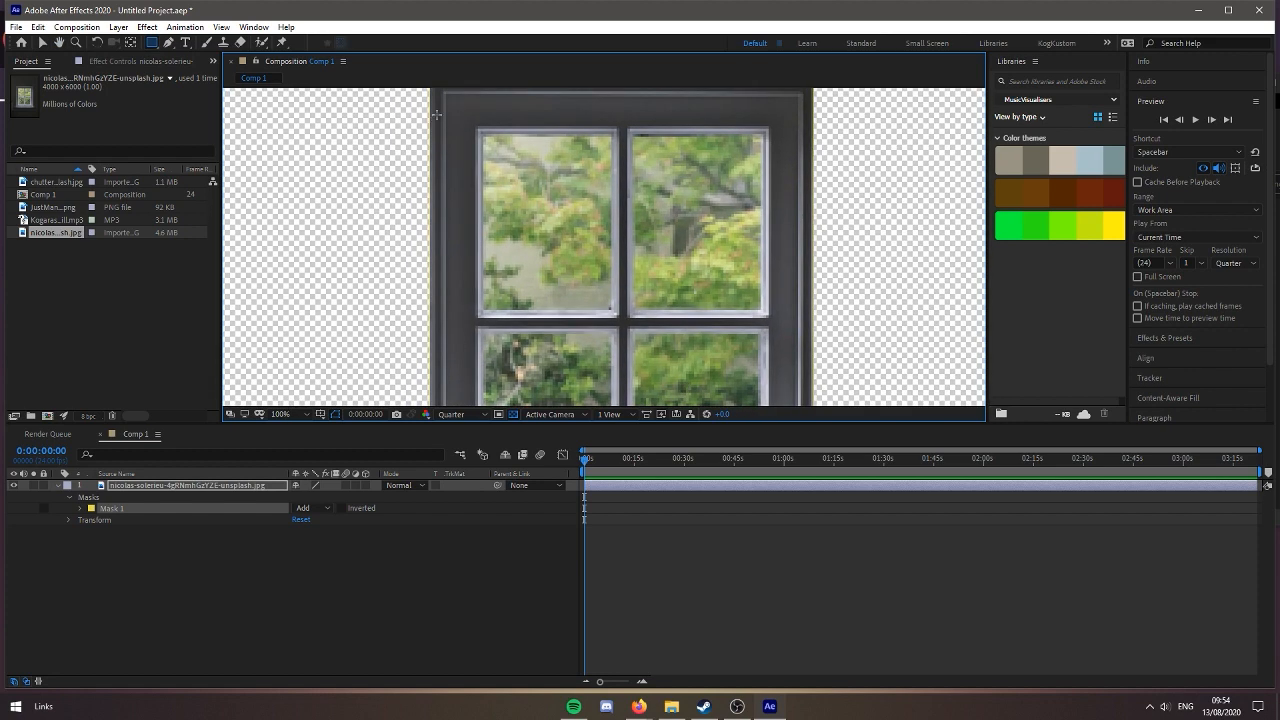
pyautogui.moveTo(482, 136); pyautogui.dragTo(611, 311)
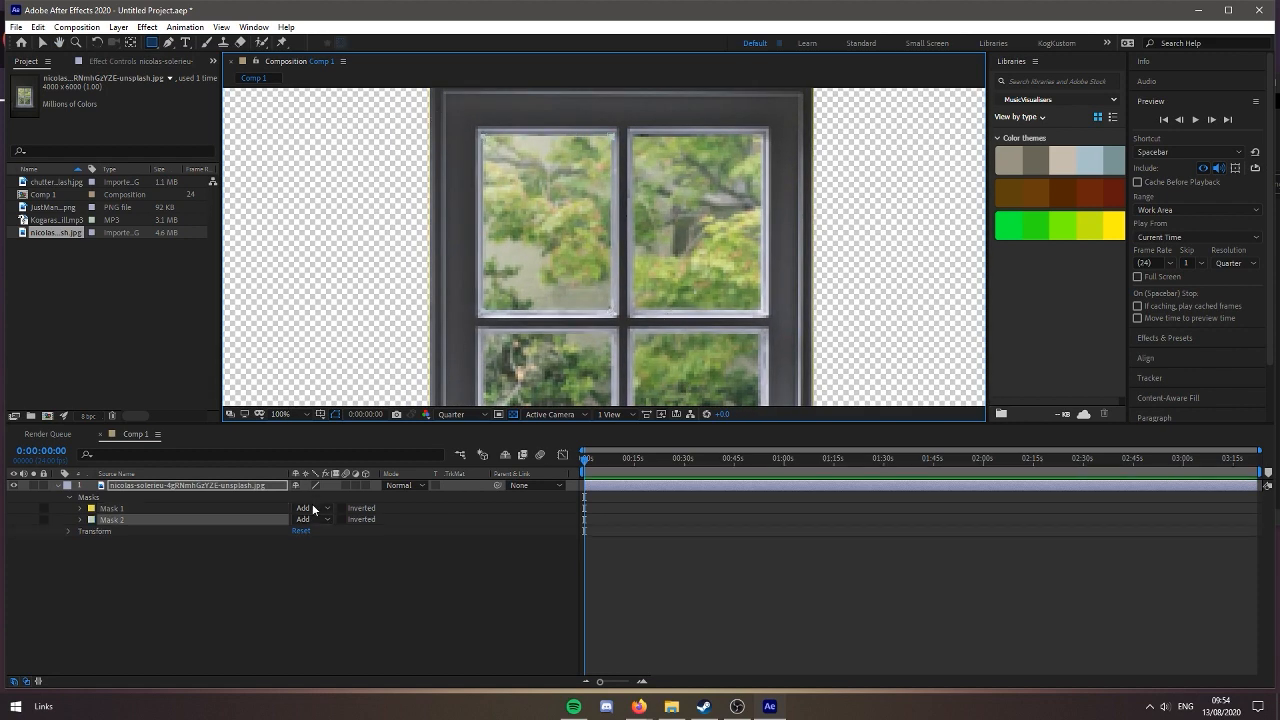
pyautogui.click(327, 519)
pyautogui.click(315, 562)
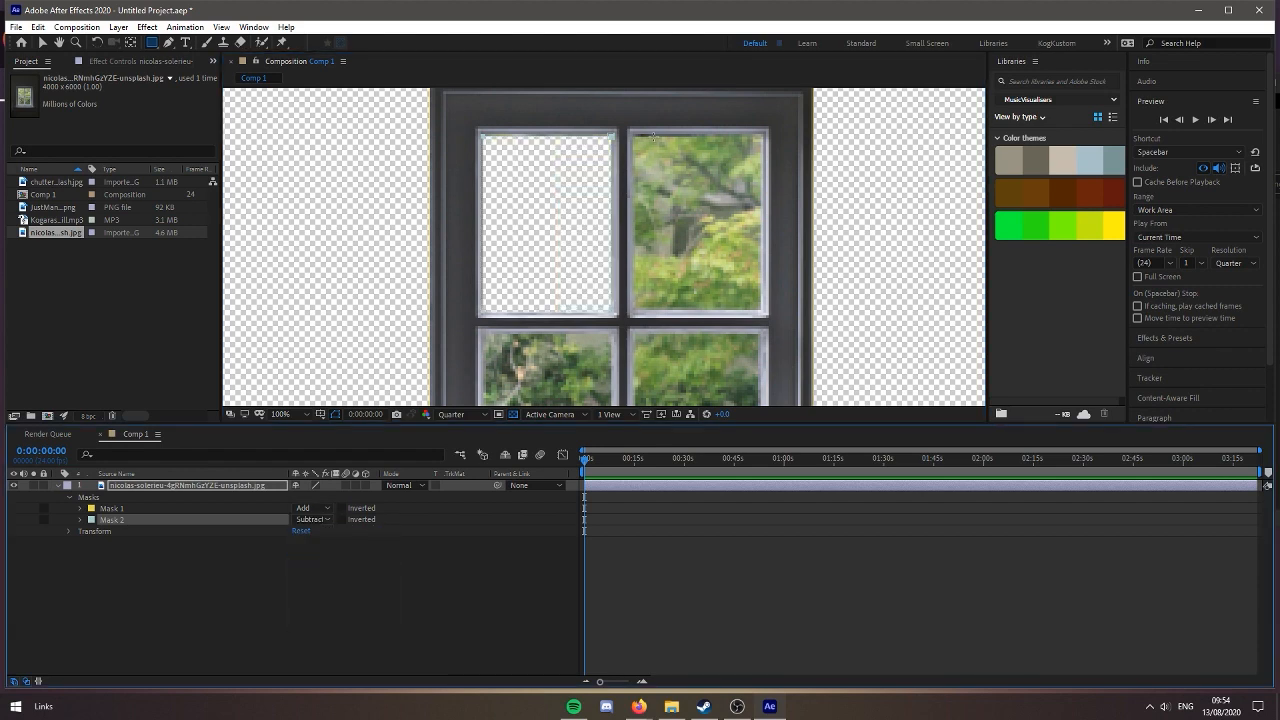
pyautogui.click(446, 414)
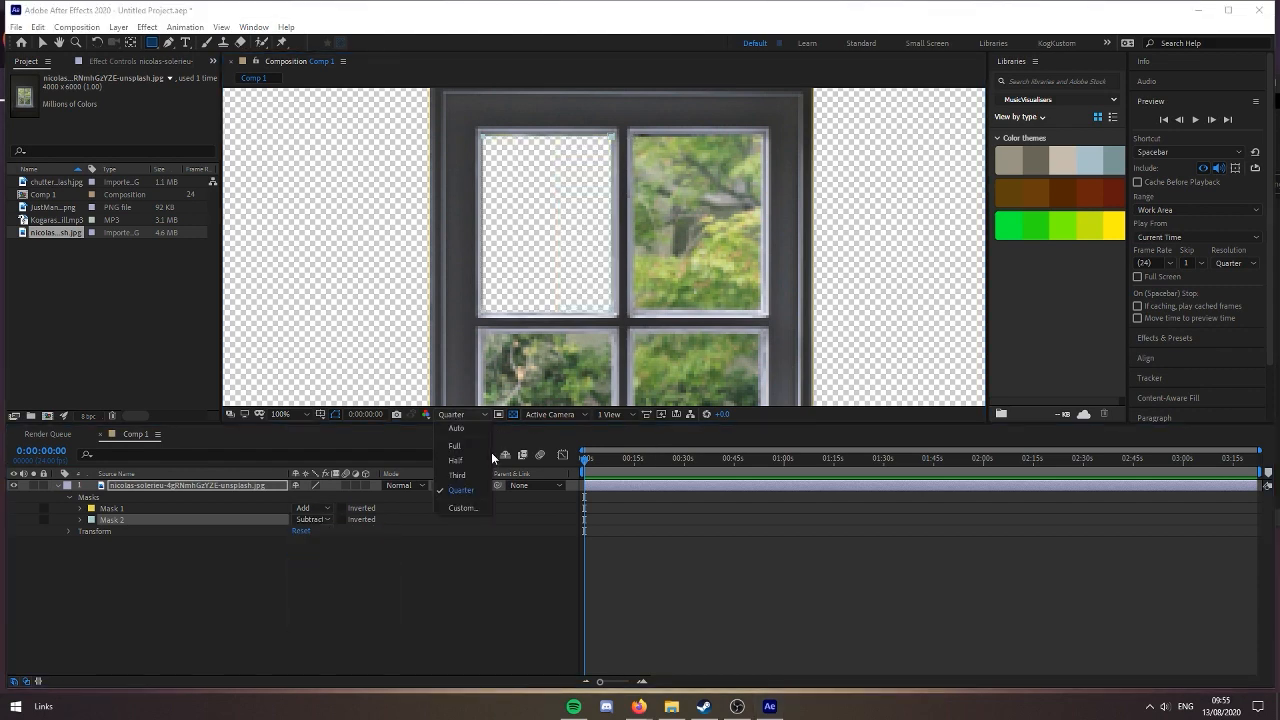
pyautogui.click(460, 448)
pyautogui.scroll(5, 635, 338)
pyautogui.moveTo(635, 338); pyautogui.dragTo(557, 120)
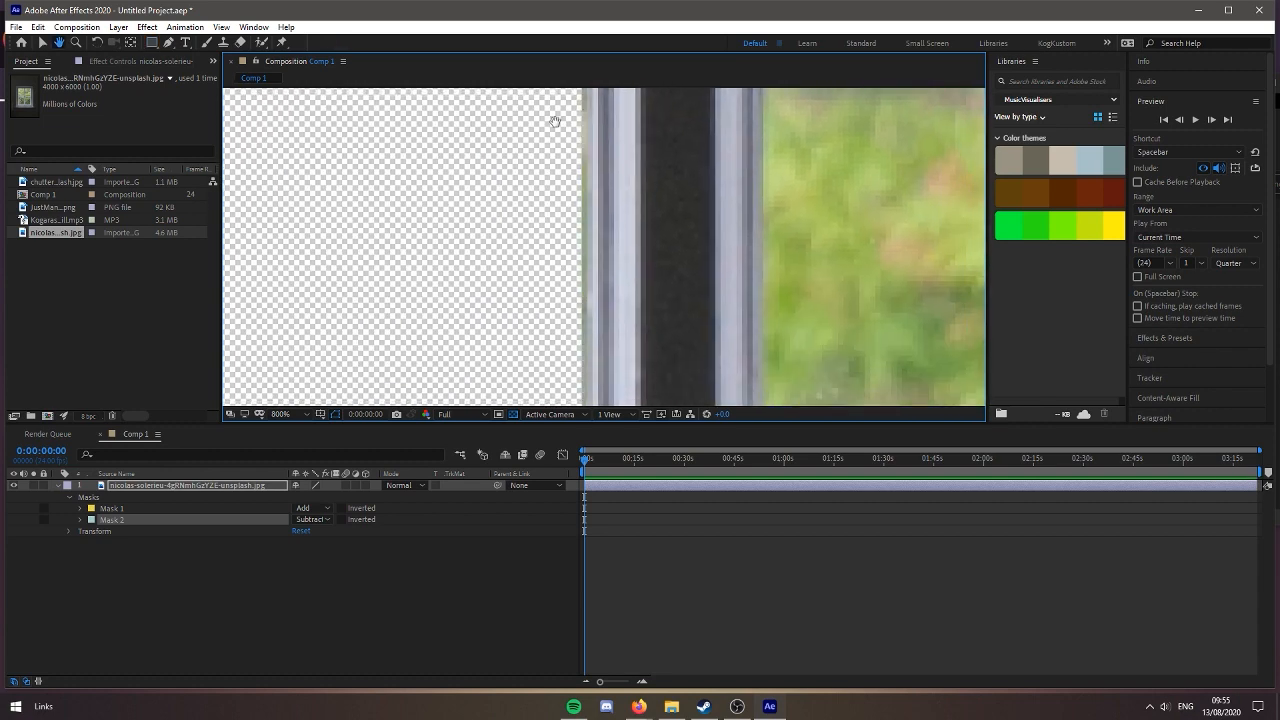
pyautogui.scroll(-8, 611, 318)
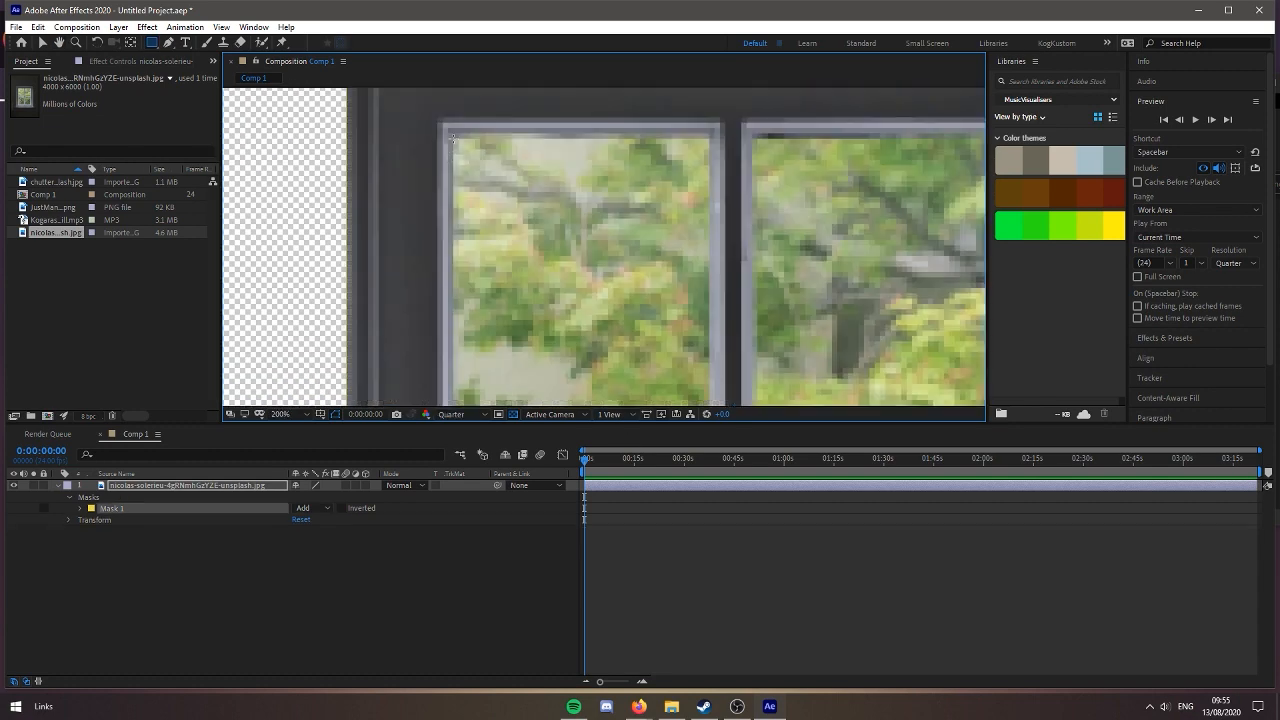
# Set the preview resolution to Full and cut out the upper-left window pane with a rectangle mask in Subtract mode
pyautogui.click(464, 410)
pyautogui.click(460, 422)
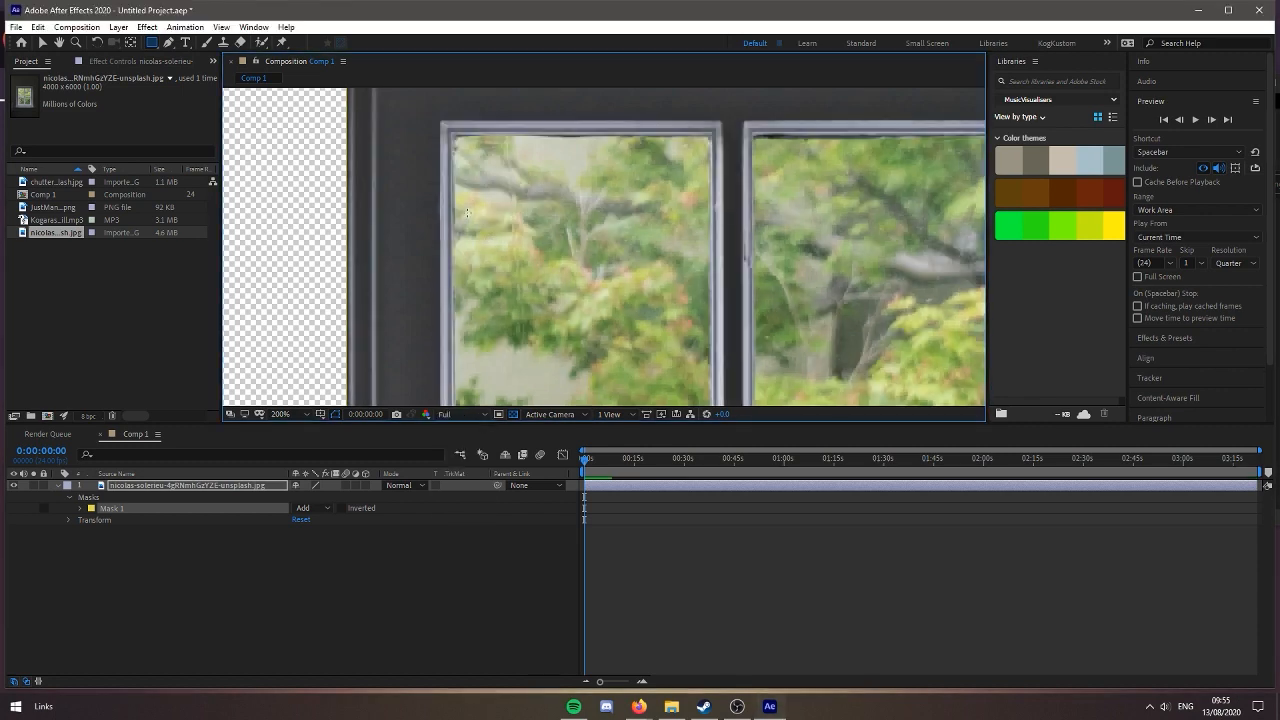
pyautogui.moveTo(453, 136); pyautogui.dragTo(660, 400)
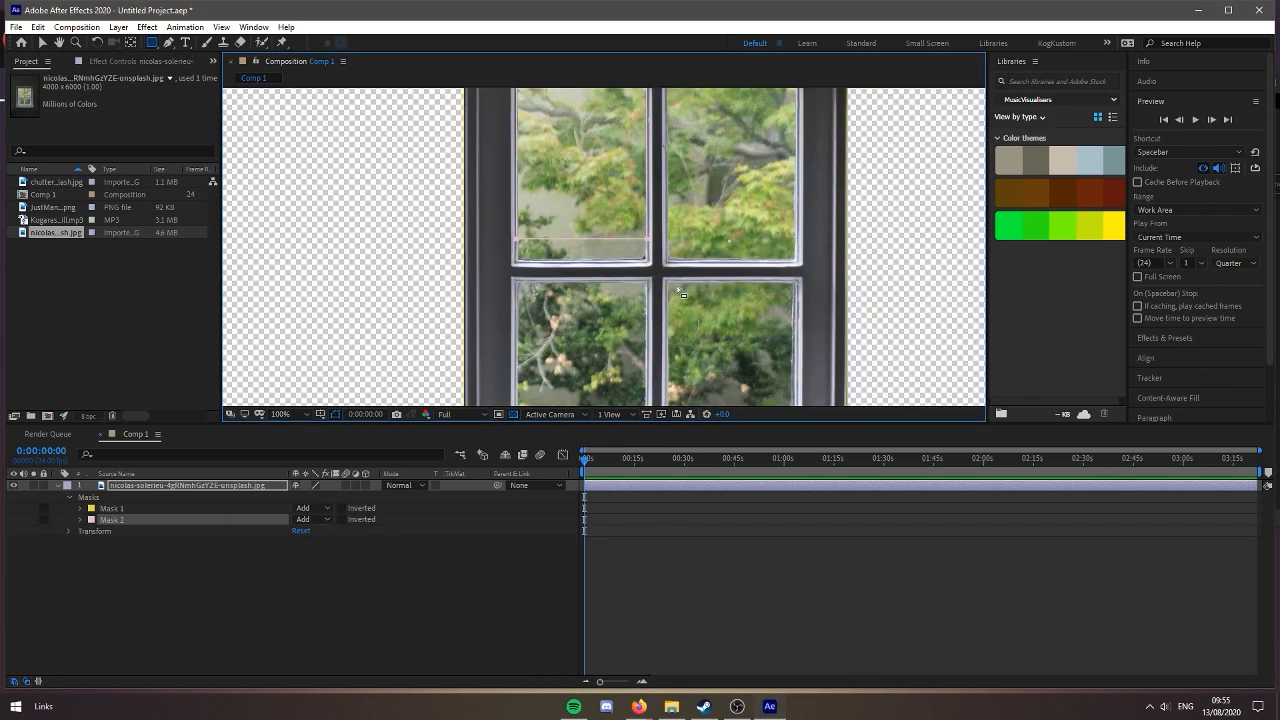
pyautogui.hotkey('ctrl', 'z')
pyautogui.moveTo(744, 287); pyautogui.dragTo(773, 369)
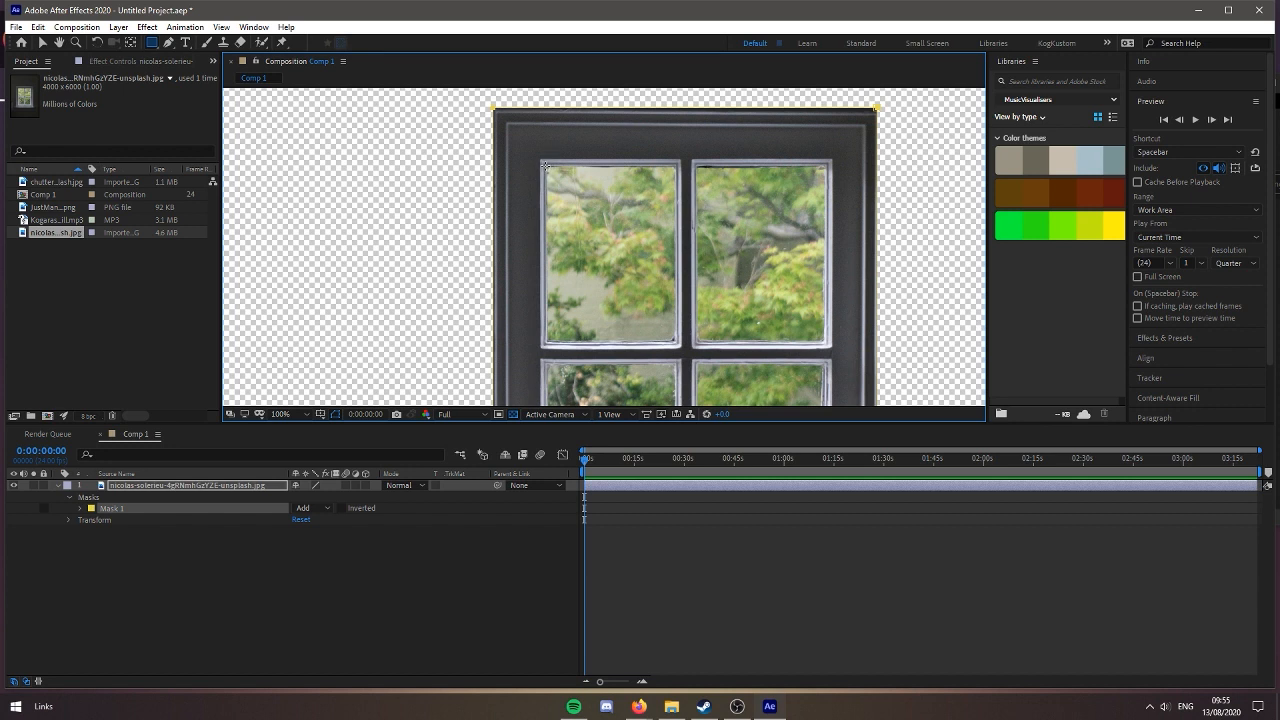
pyautogui.moveTo(545, 166); pyautogui.dragTo(678, 343)
pyautogui.click(313, 519)
pyautogui.click(318, 563)
# Set the upper-left pane mask's feather to 5 pixels and duplicate that mask three times
pyautogui.click(80, 520)
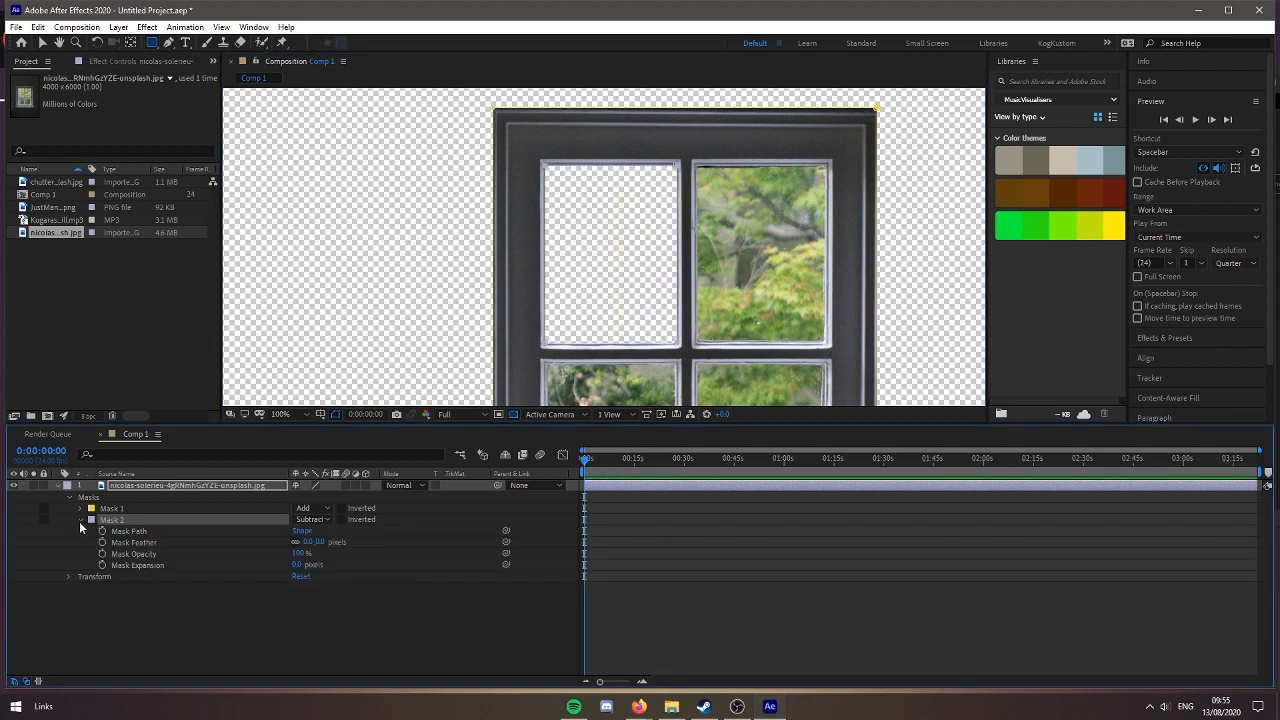
pyautogui.click(318, 542)
pyautogui.write('5')
pyautogui.press('Return')
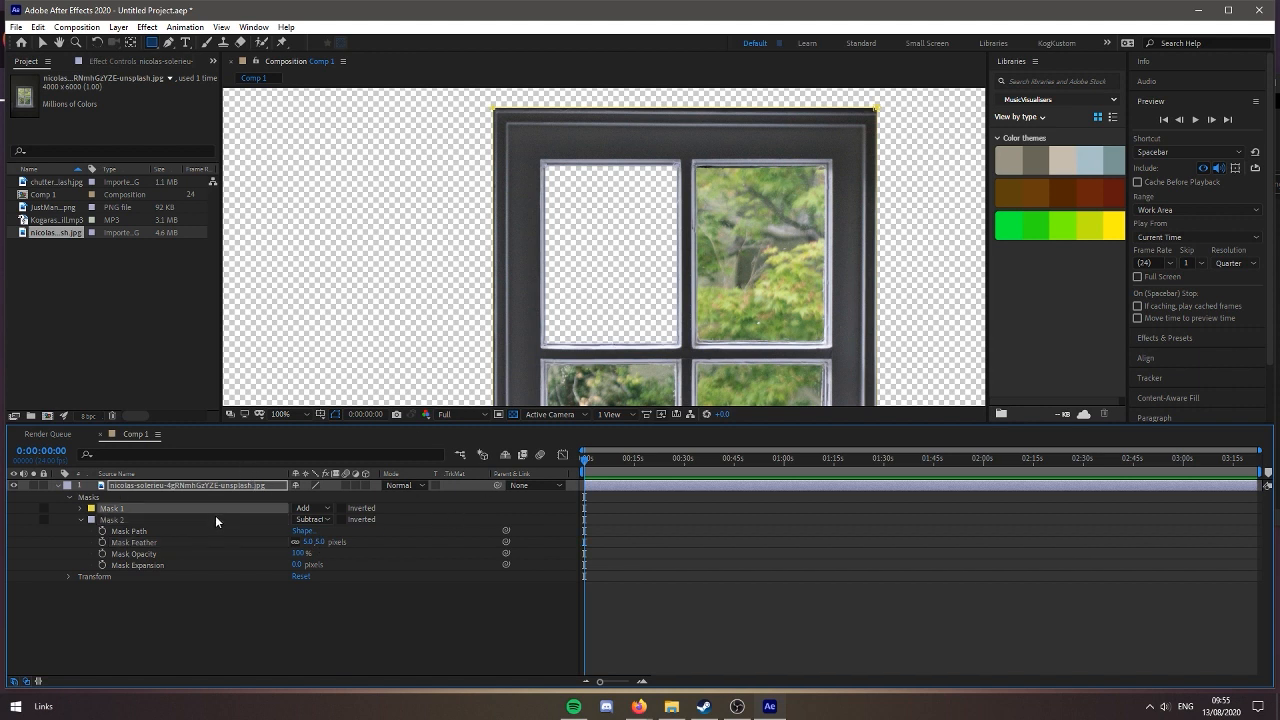
pyautogui.hotkey('ctrl', 'd')
pyautogui.hotkey('ctrl', 'd')
pyautogui.hotkey('ctrl', 'd')
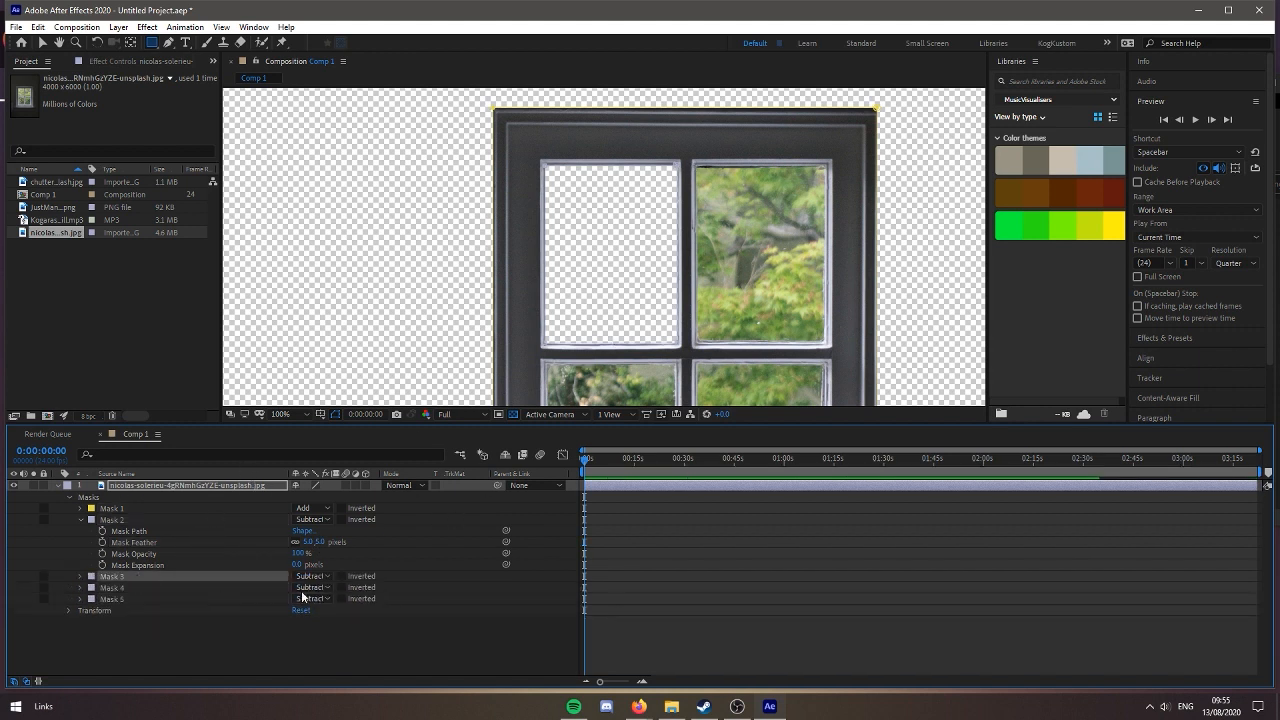
# Move the Mask 3 duplicate onto the upper-right pane to cut it out
pyautogui.click(80, 576)
pyautogui.click(135, 590)
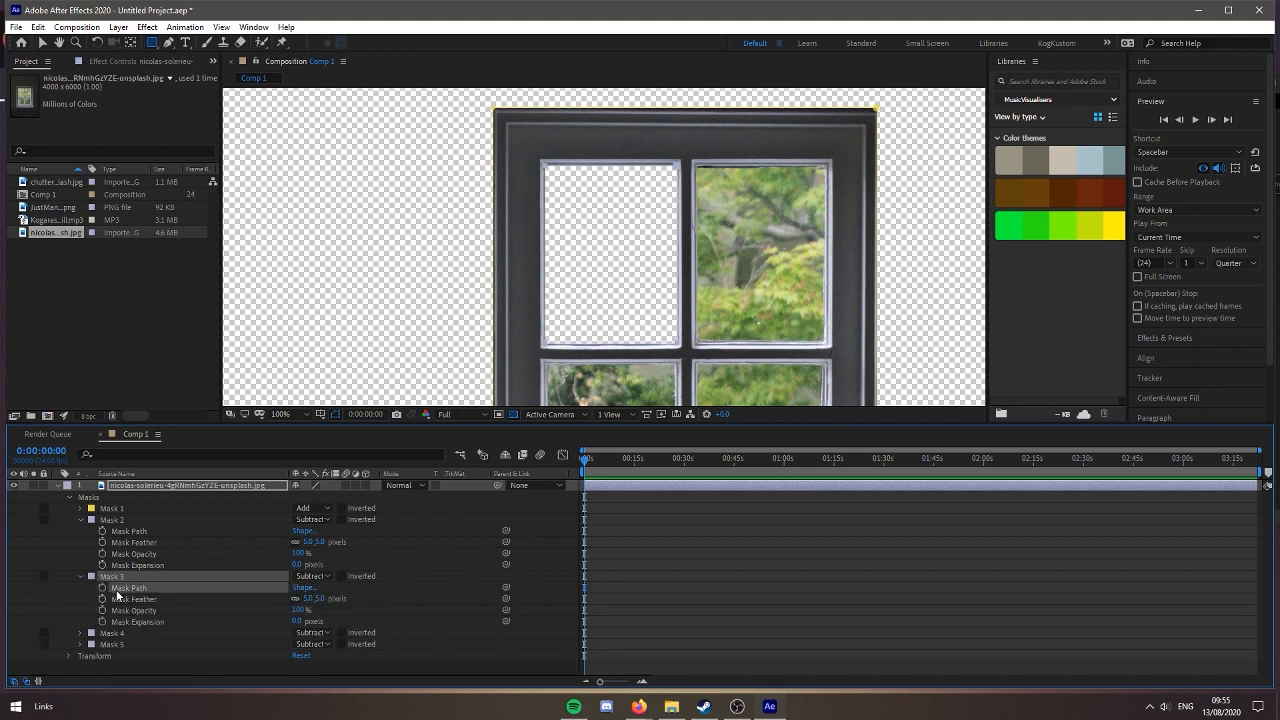
pyautogui.press('v')
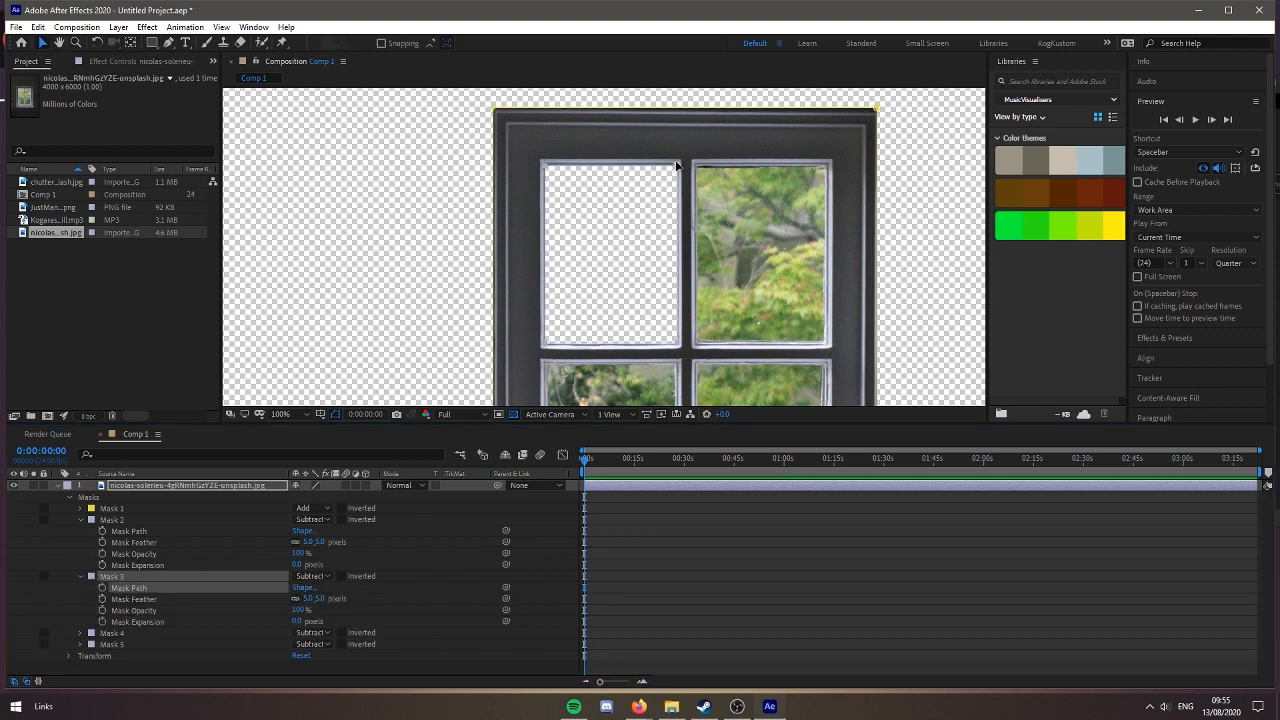
pyautogui.moveTo(676, 166); pyautogui.dragTo(828, 168)
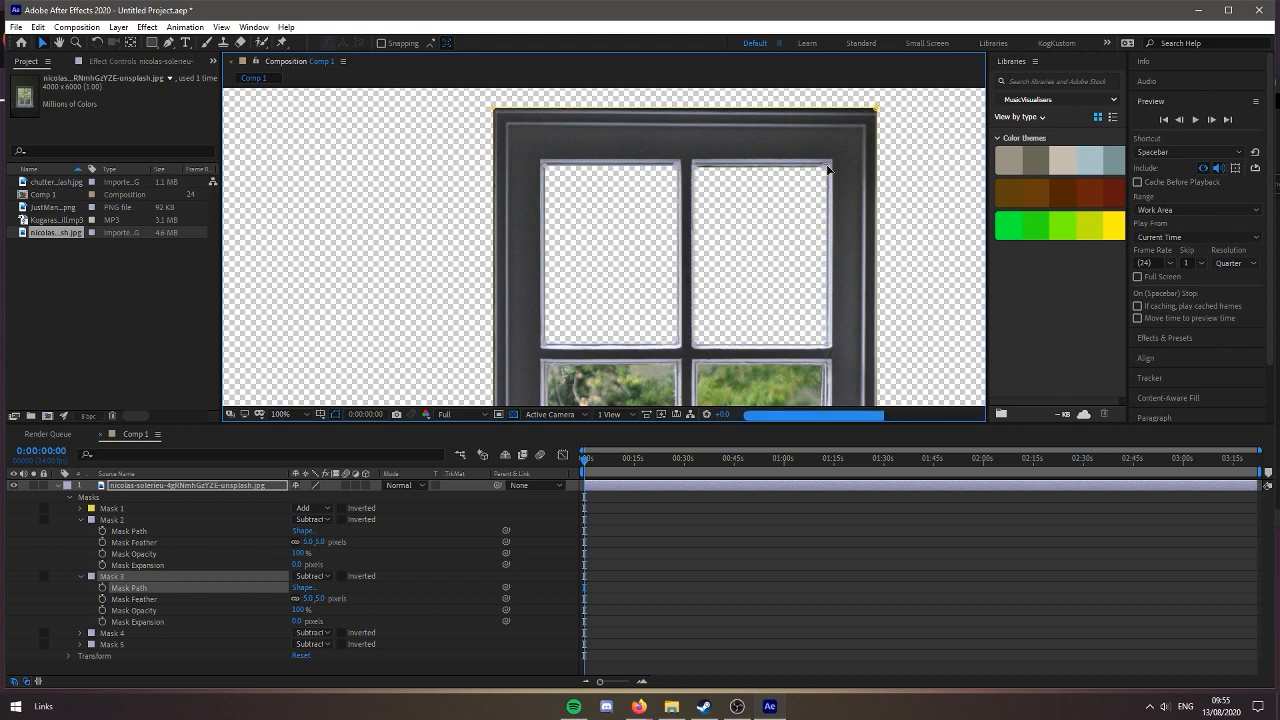
# Move the Mask 4 duplicate down onto the lower-left pane to cut it out
pyautogui.scroll(-1, 871, 210)
pyautogui.moveTo(852, 252); pyautogui.dragTo(847, 132)
pyautogui.scroll(1, 847, 132)
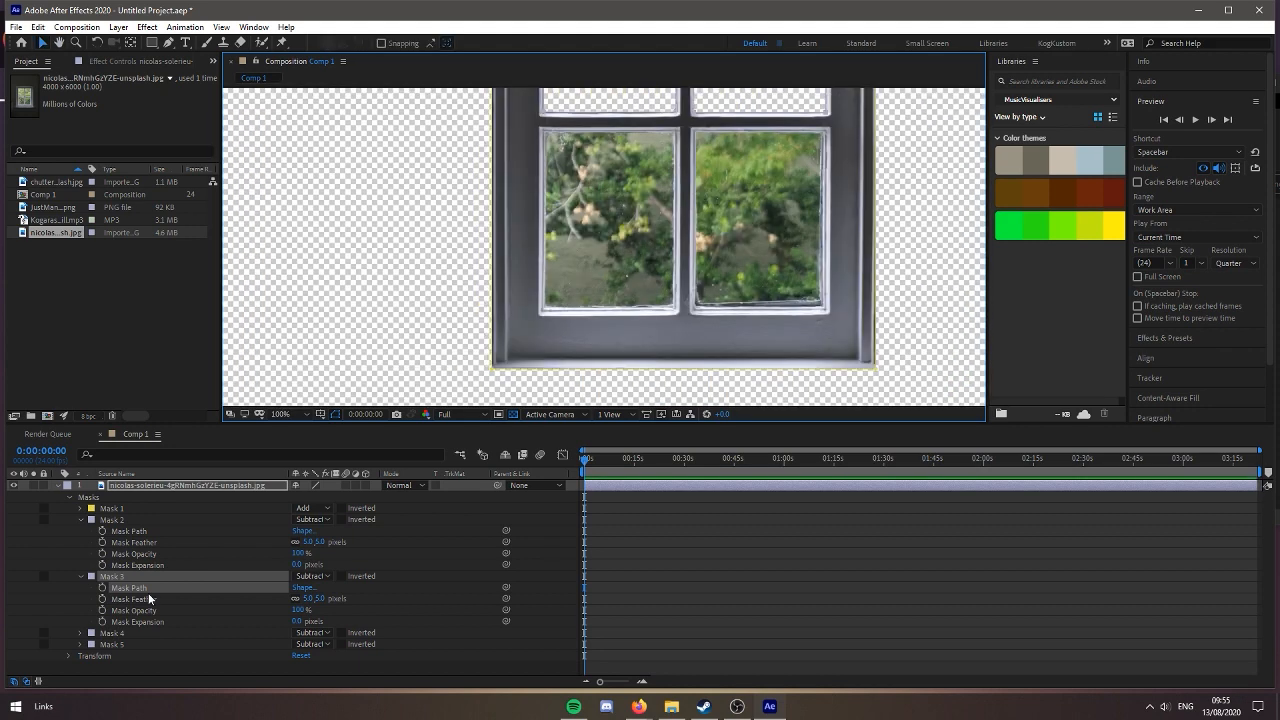
pyautogui.click(115, 635)
pyautogui.moveTo(740, 220); pyautogui.dragTo(706, 257)
pyautogui.moveTo(644, 150); pyautogui.dragTo(644, 349)
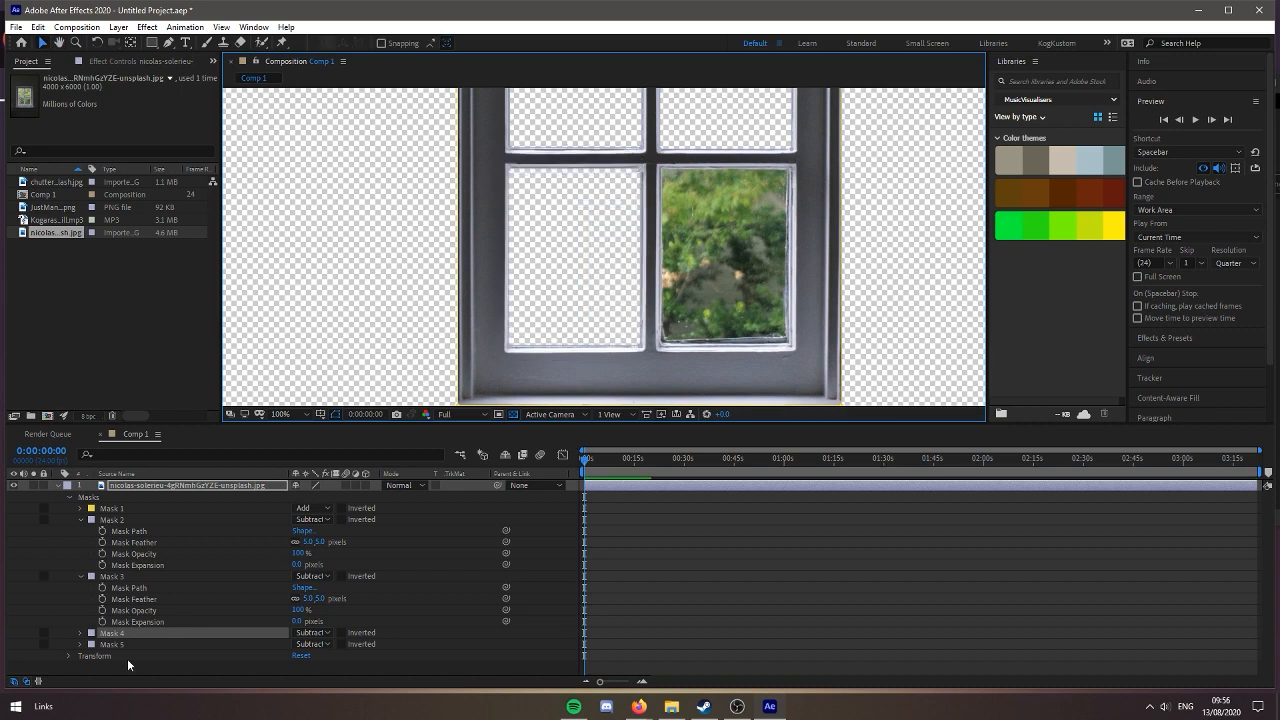
# Move the Mask 5 duplicate diagonally onto the lower-right pane to cut it out
pyautogui.click(118, 645)
pyautogui.moveTo(654, 267); pyautogui.dragTo(568, 305)
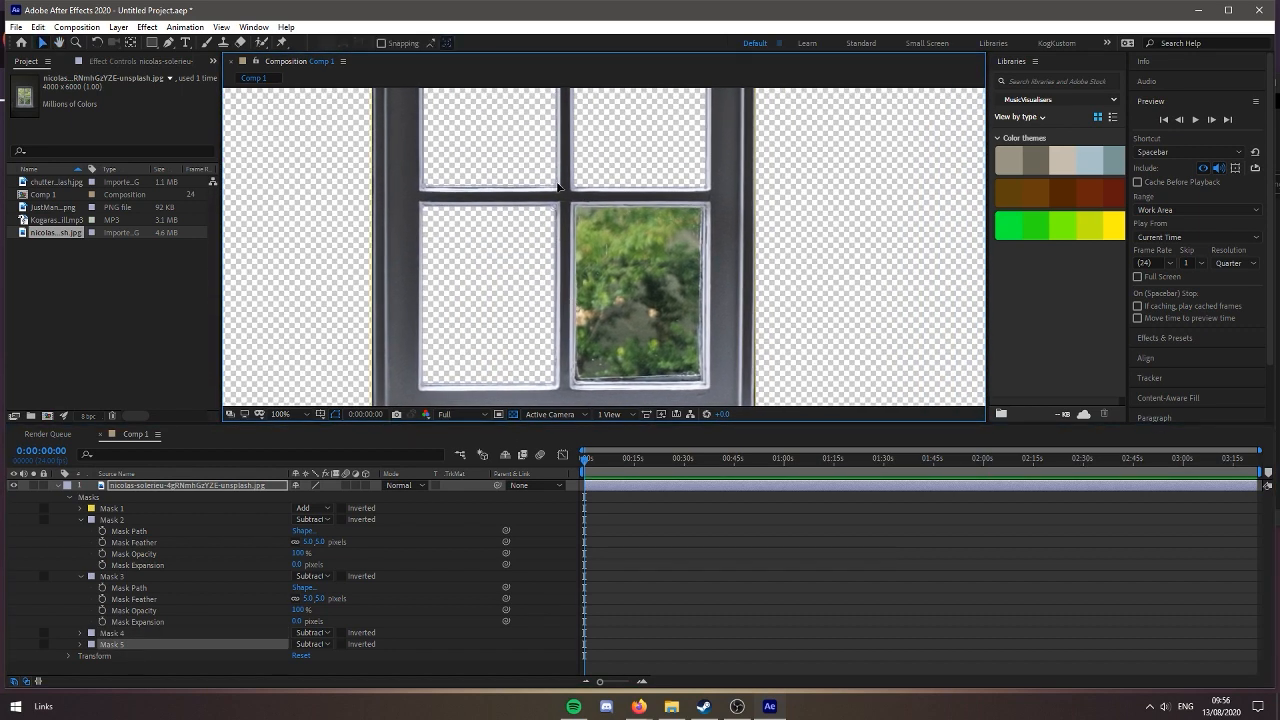
pyautogui.moveTo(558, 186); pyautogui.dragTo(707, 382)
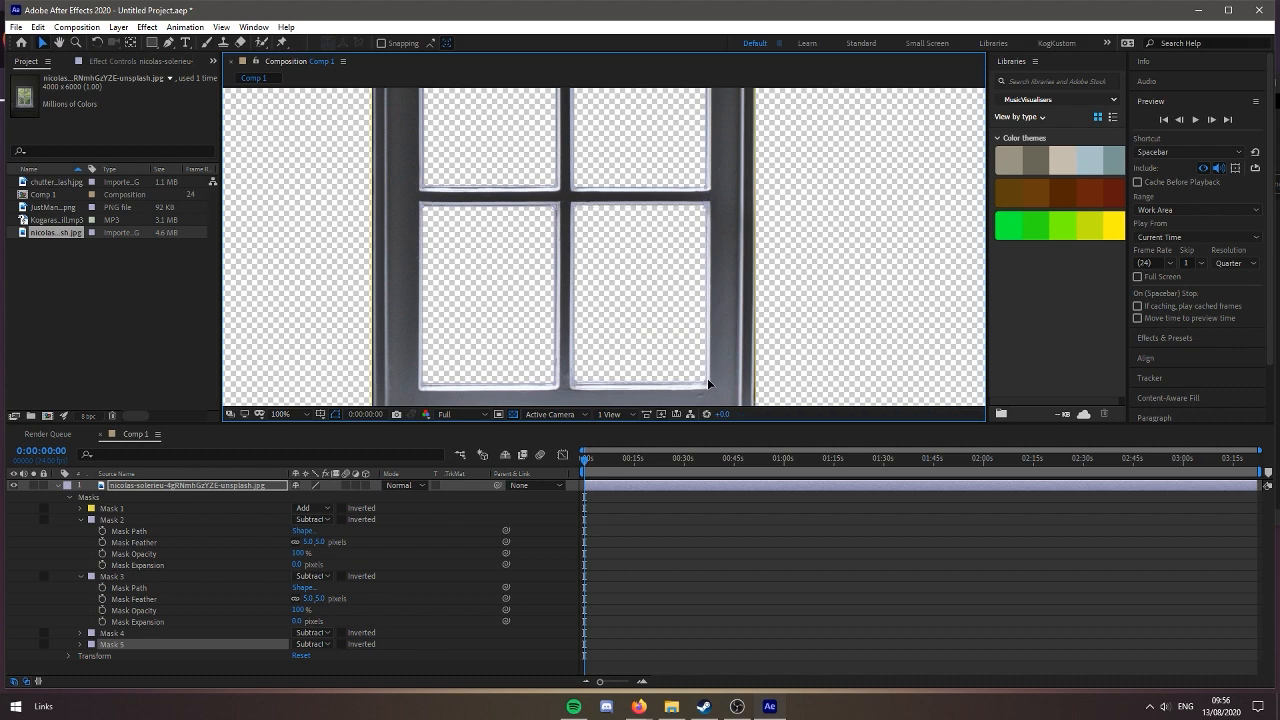
# Examine the edges of the four pane cutouts with the playhead at 0:00:17:10, and collapse the window layer's properties
pyautogui.click(812, 339)
pyautogui.scroll(-1, 800, 343)
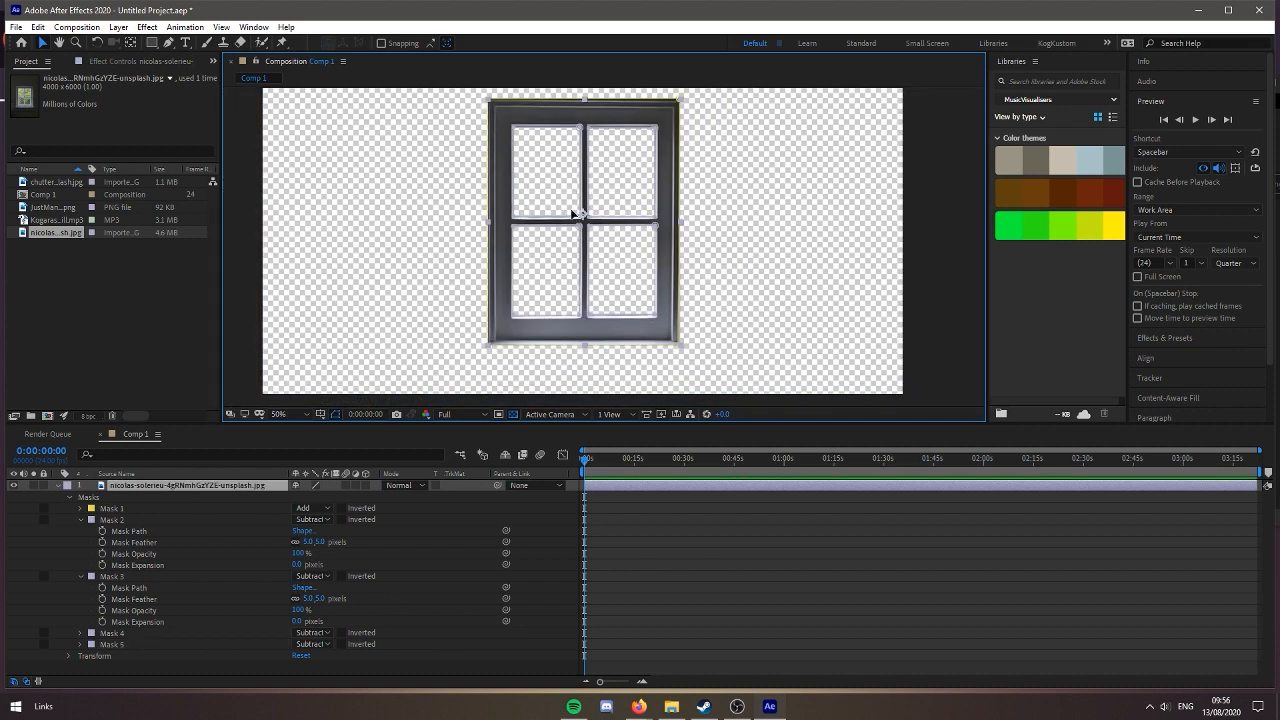
pyautogui.scroll(1, 575, 213)
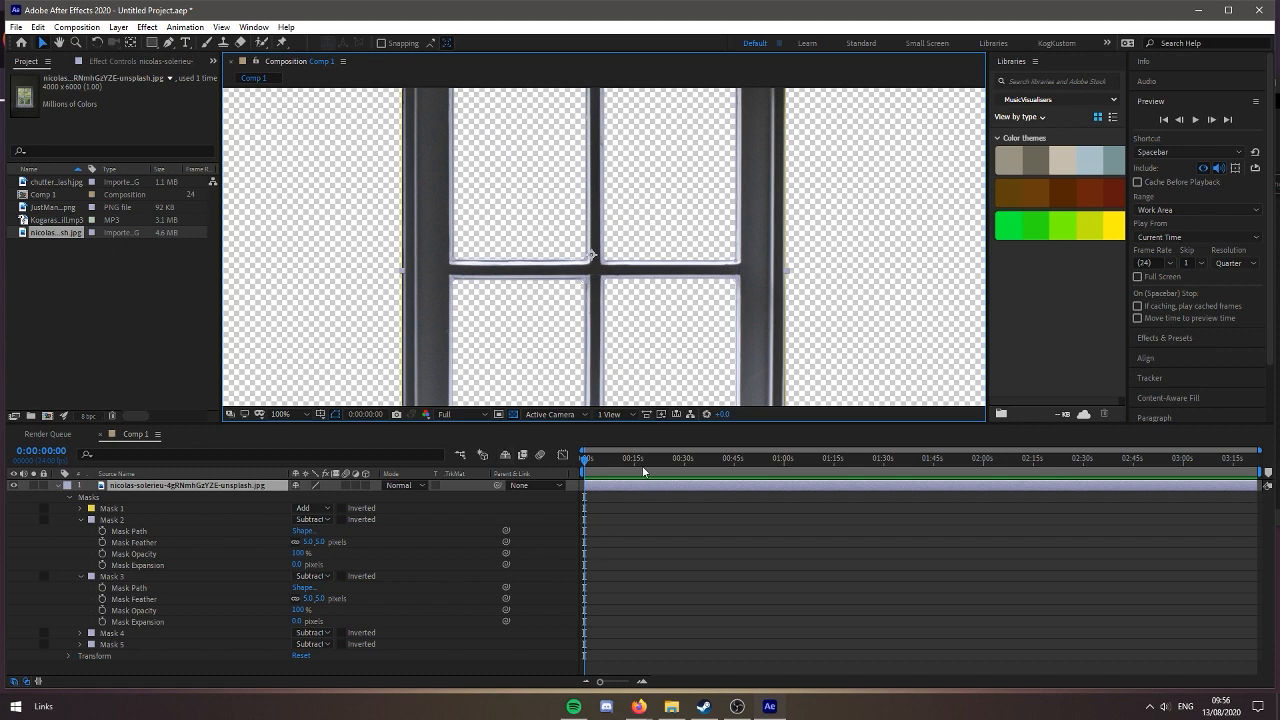
pyautogui.click(644, 469)
pyautogui.moveTo(657, 239); pyautogui.dragTo(628, 294)
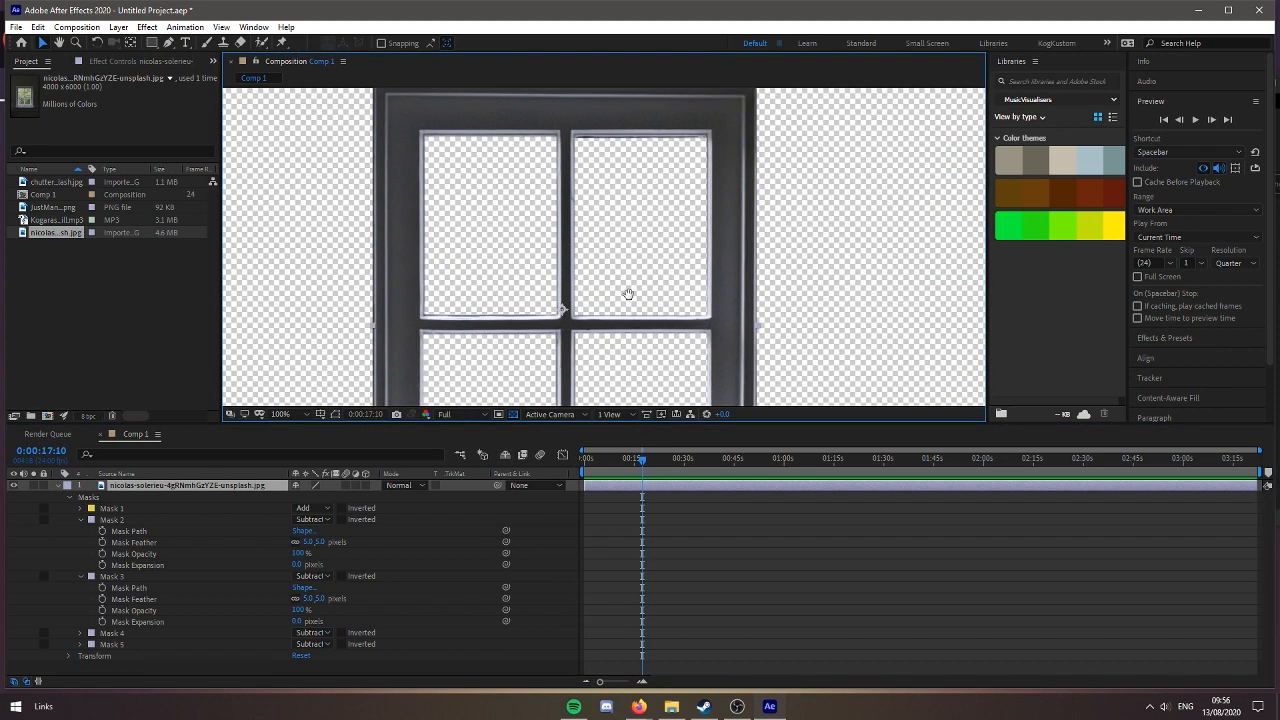
pyautogui.scroll(1, 628, 294)
pyautogui.scroll(-2, 553, 315)
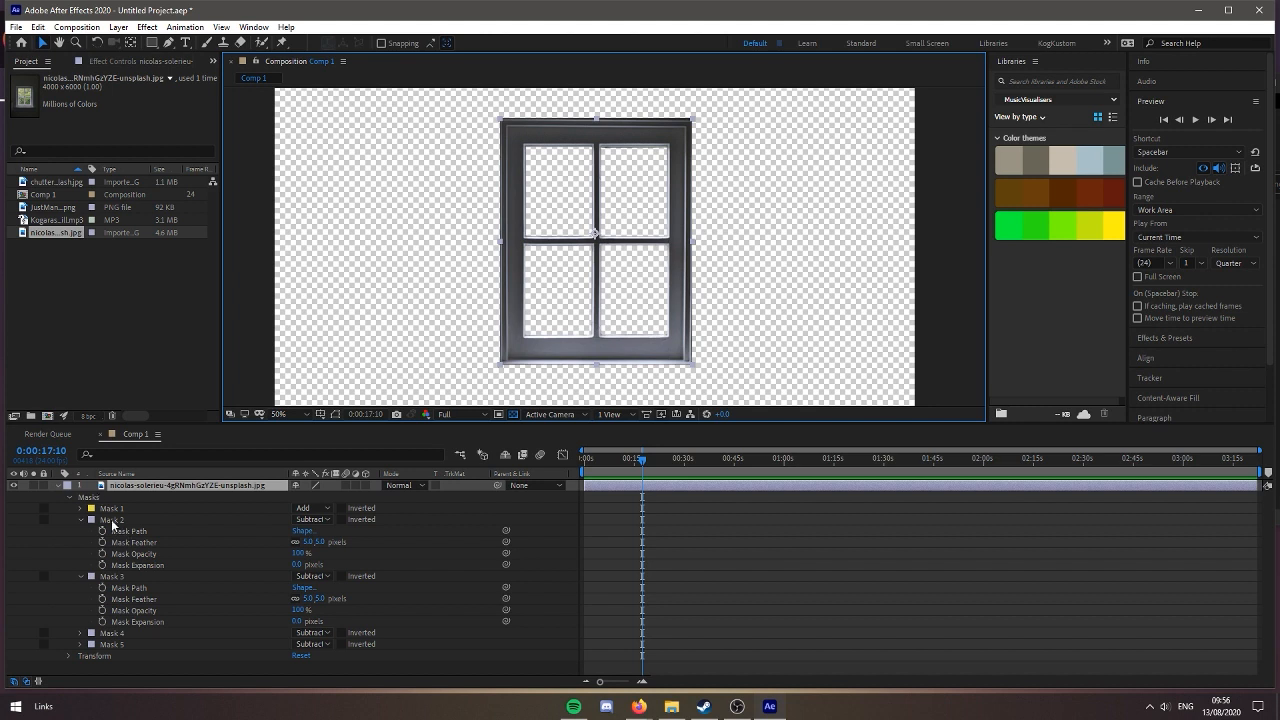
pyautogui.click(56, 485)
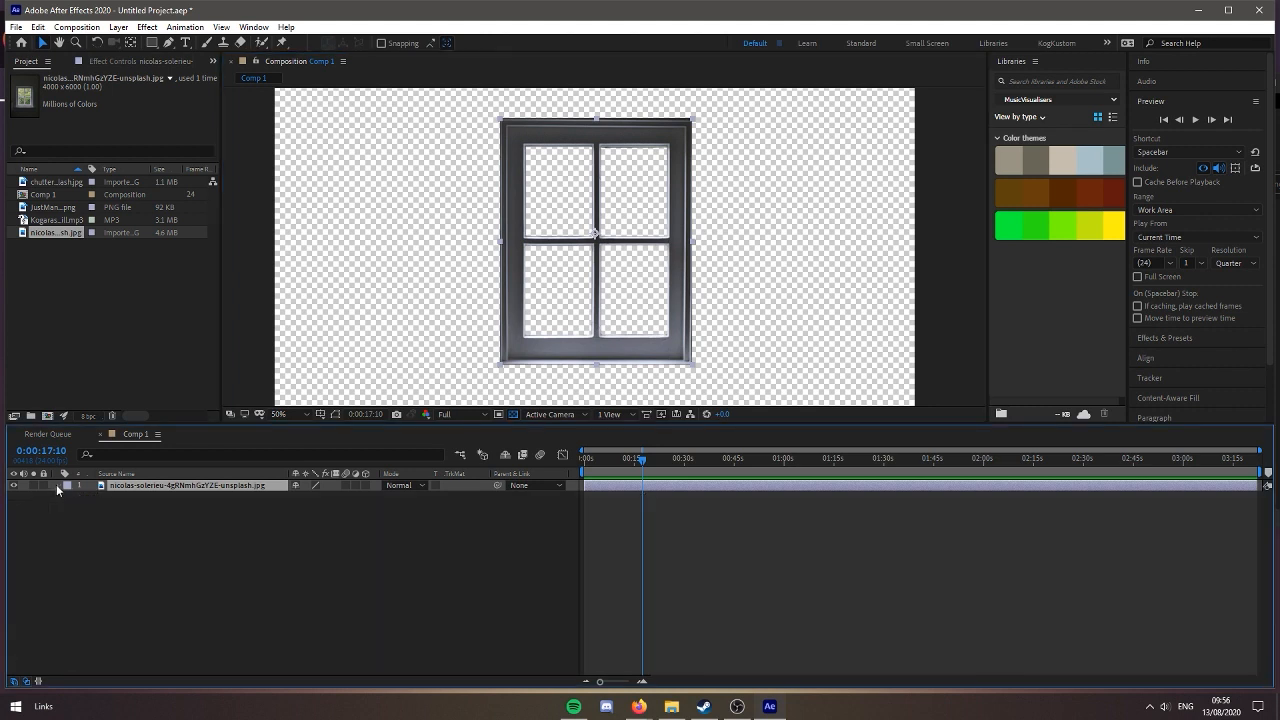
# Add JustManSolo.png above the window layer, scale it down and place the man centred at the composition's bottom edge
pyautogui.click(71, 212)
pyautogui.moveTo(71, 212); pyautogui.dragTo(166, 486)
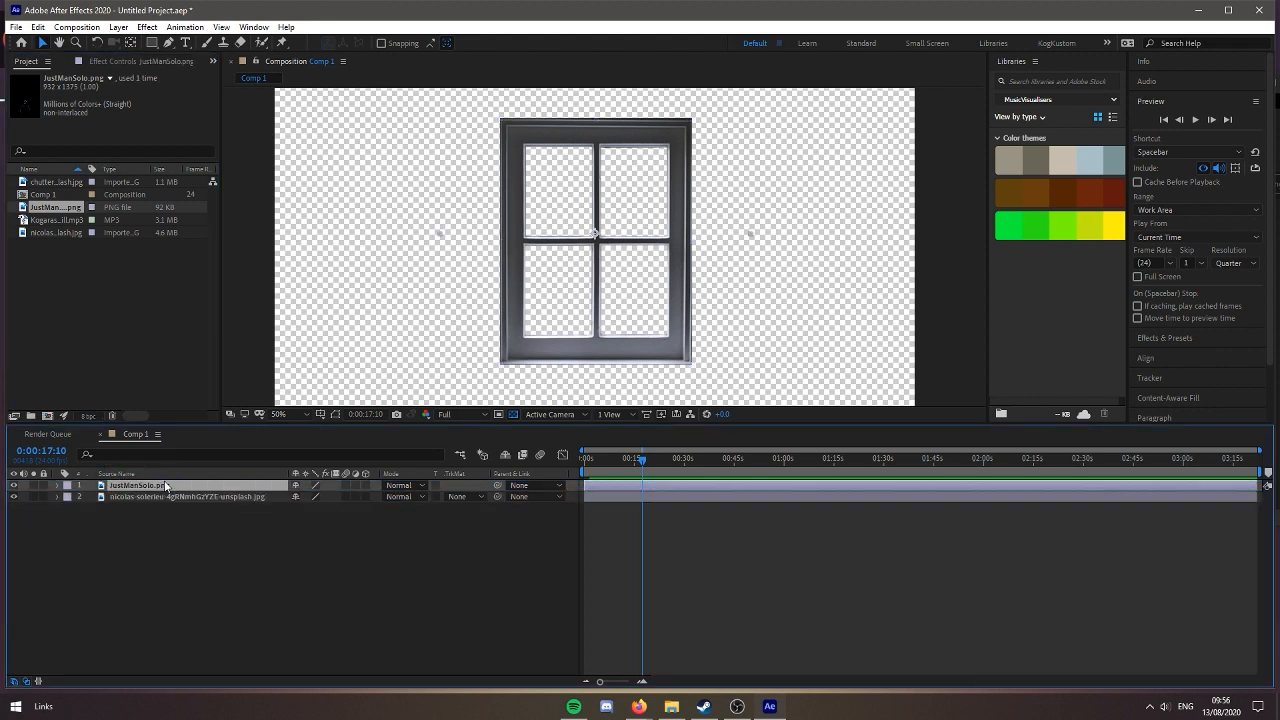
pyautogui.moveTo(619, 320); pyautogui.dragTo(617, 268)
pyautogui.scroll(-2, 690, 302)
pyautogui.moveTo(697, 288); pyautogui.dragTo(690, 246)
pyautogui.moveTo(672, 170); pyautogui.dragTo(648, 250)
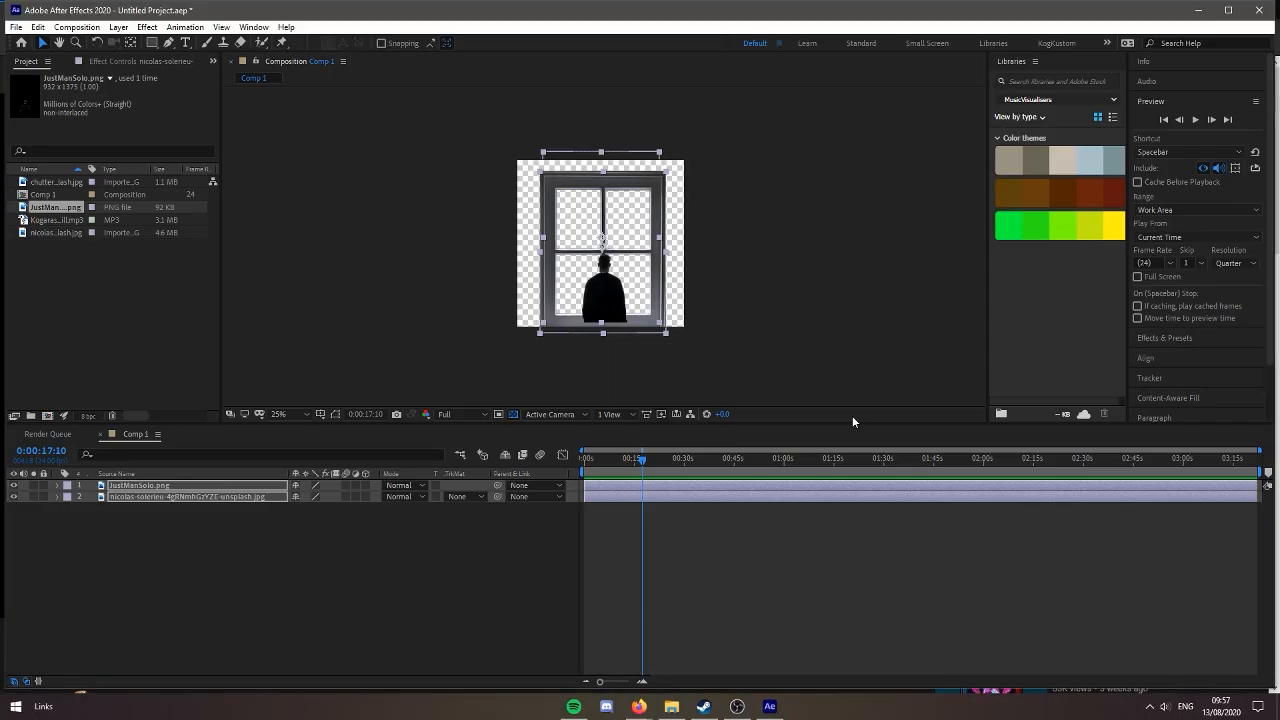
# Scale the window and man layers down together and turn off the composition's transparency grid
pyautogui.press('.')
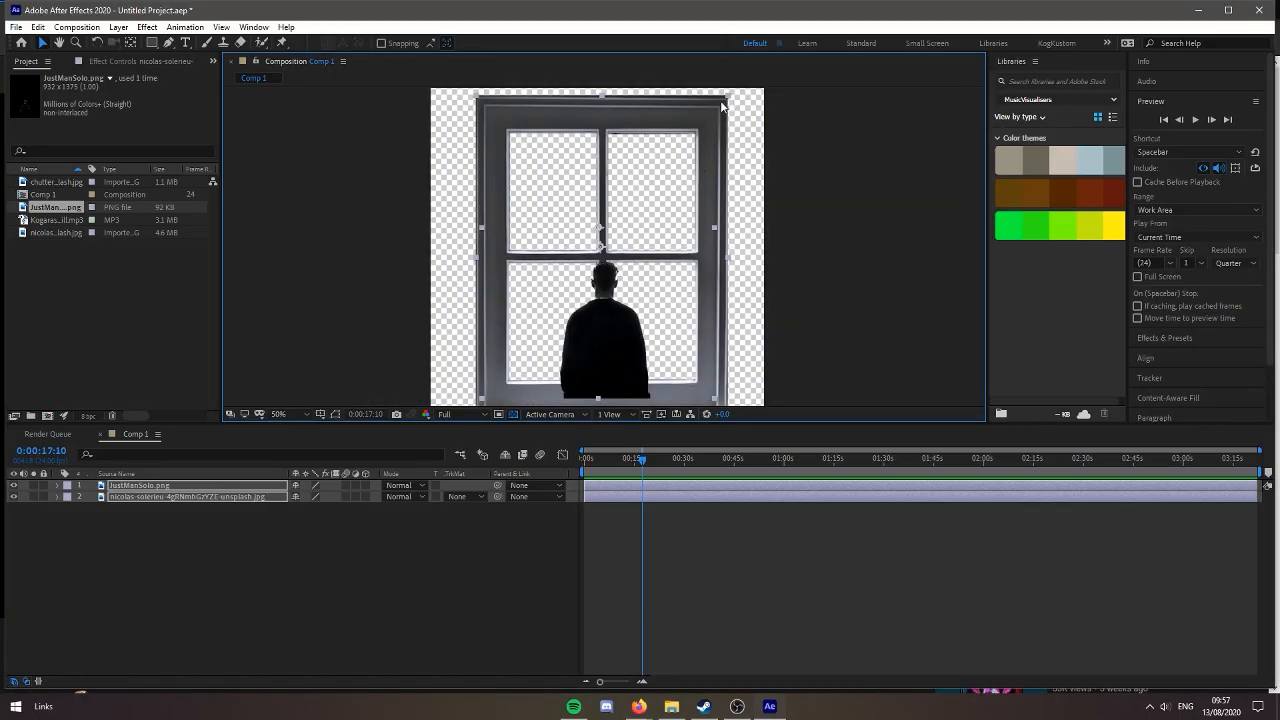
pyautogui.moveTo(722, 102); pyautogui.dragTo(688, 145)
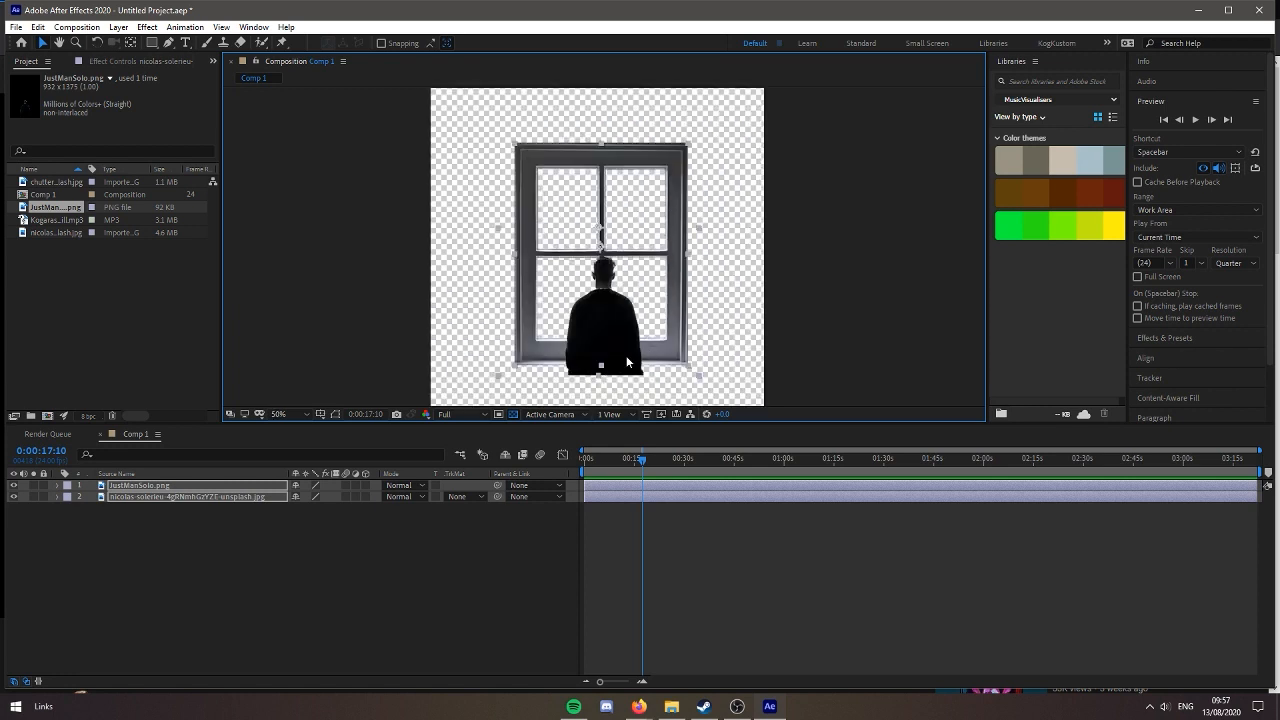
pyautogui.click(513, 414)
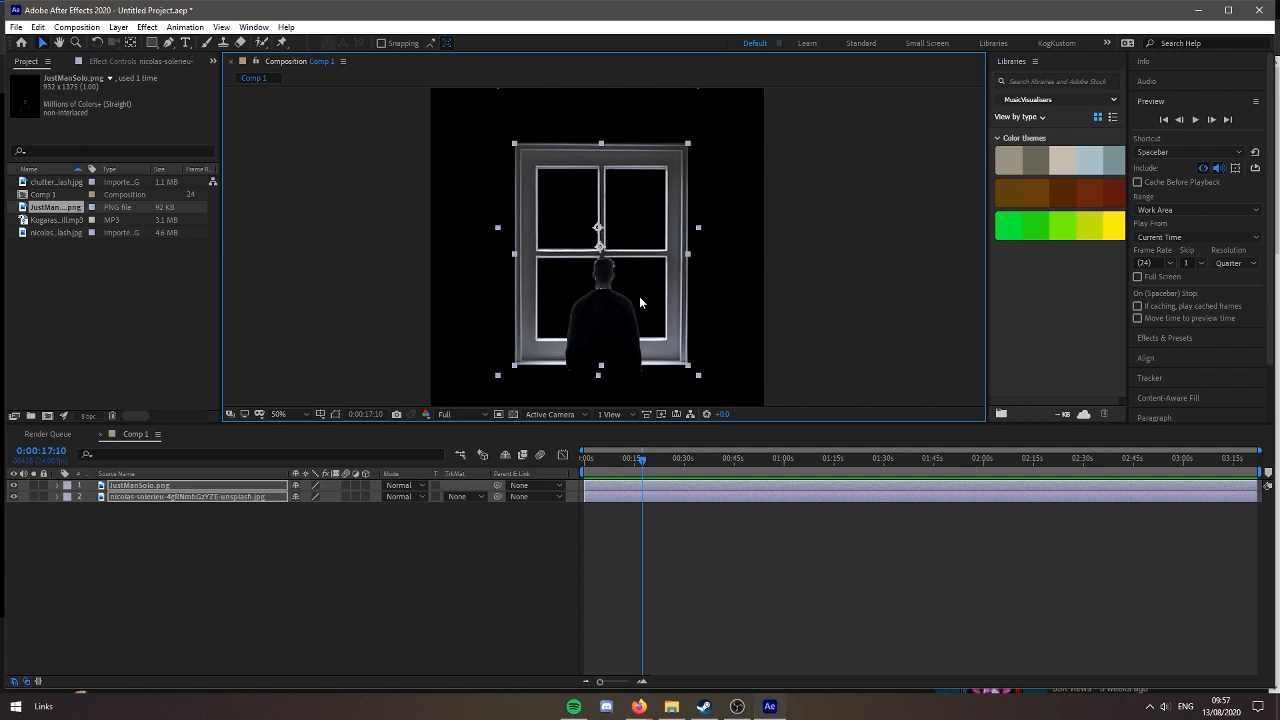
# Add the chuttersnap cloud photo as the bottom layer beneath the window and scale it down to roughly the composition's width
pyautogui.click(817, 282)
pyautogui.moveTo(68, 182); pyautogui.dragTo(165, 508)
pyautogui.press(',')
pyautogui.press(',')
pyautogui.press(',')
pyautogui.press(',')
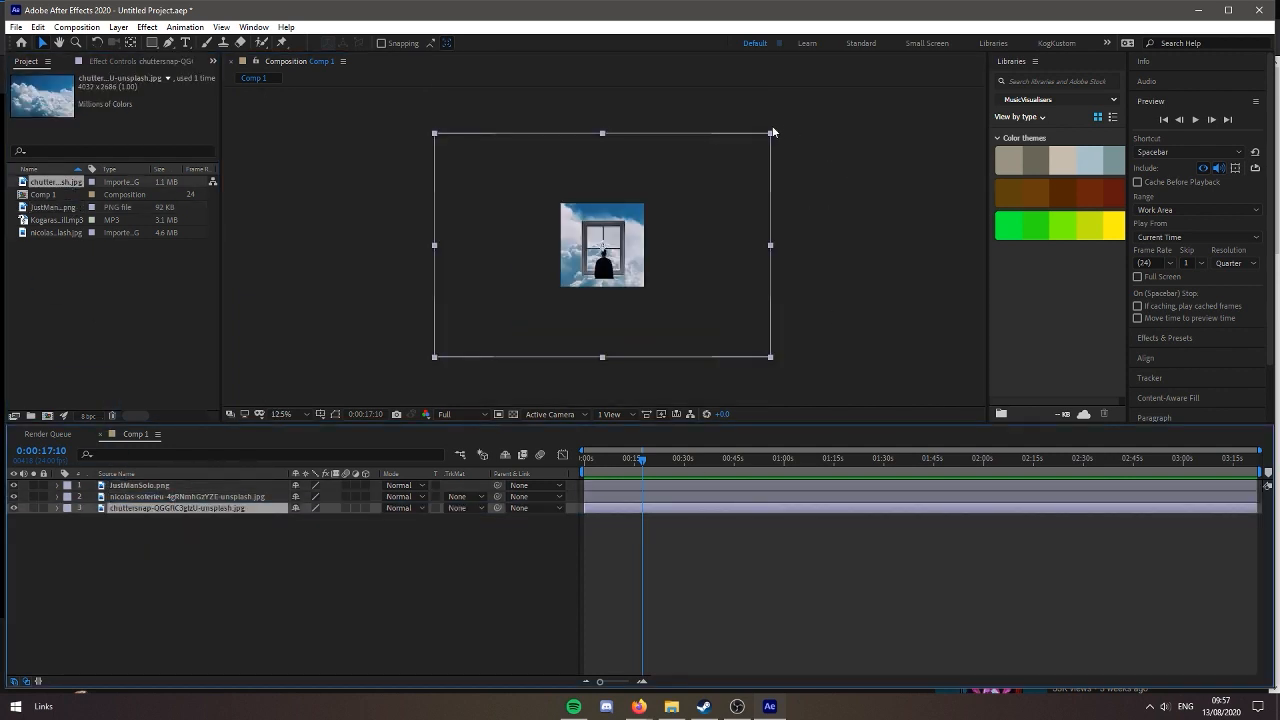
pyautogui.moveTo(771, 135); pyautogui.dragTo(643, 218)
# Shrink the cloud photo slightly more and shift it left until its right part fills the window panes
pyautogui.press('.')
pyautogui.press('.')
pyautogui.press('.')
pyautogui.press('.')
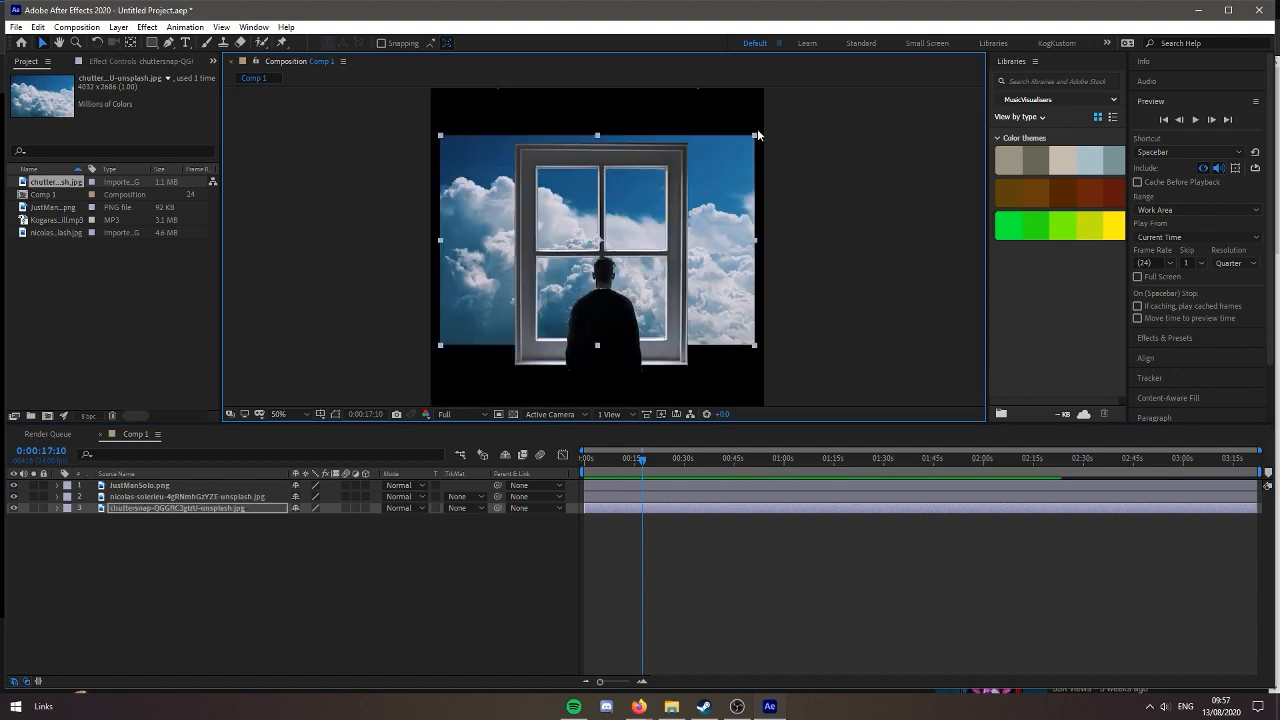
pyautogui.moveTo(760, 136); pyautogui.dragTo(734, 149)
pyautogui.moveTo(722, 188); pyautogui.dragTo(649, 199)
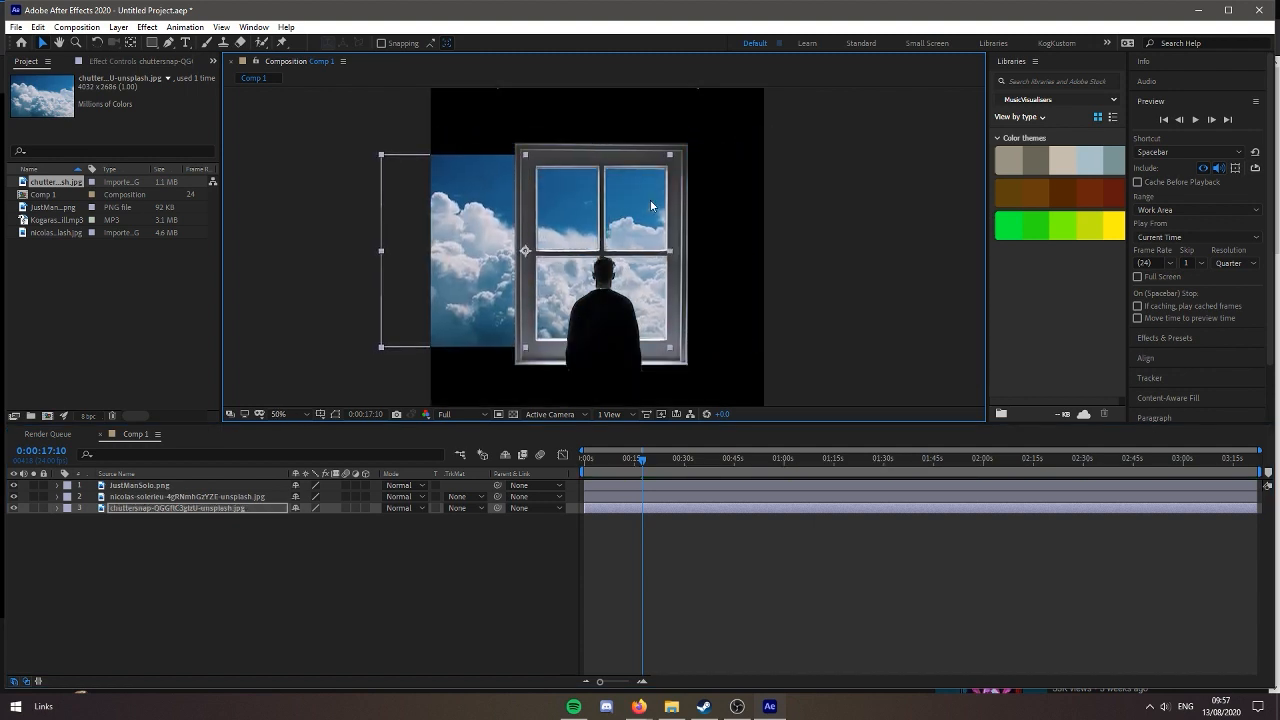
# Keyframe the cloud layer's Position at 0:00:00:00 and, at 0:03:22:07, move the photo right until its left part fills the panes
pyautogui.moveTo(644, 461); pyautogui.dragTo(464, 475)
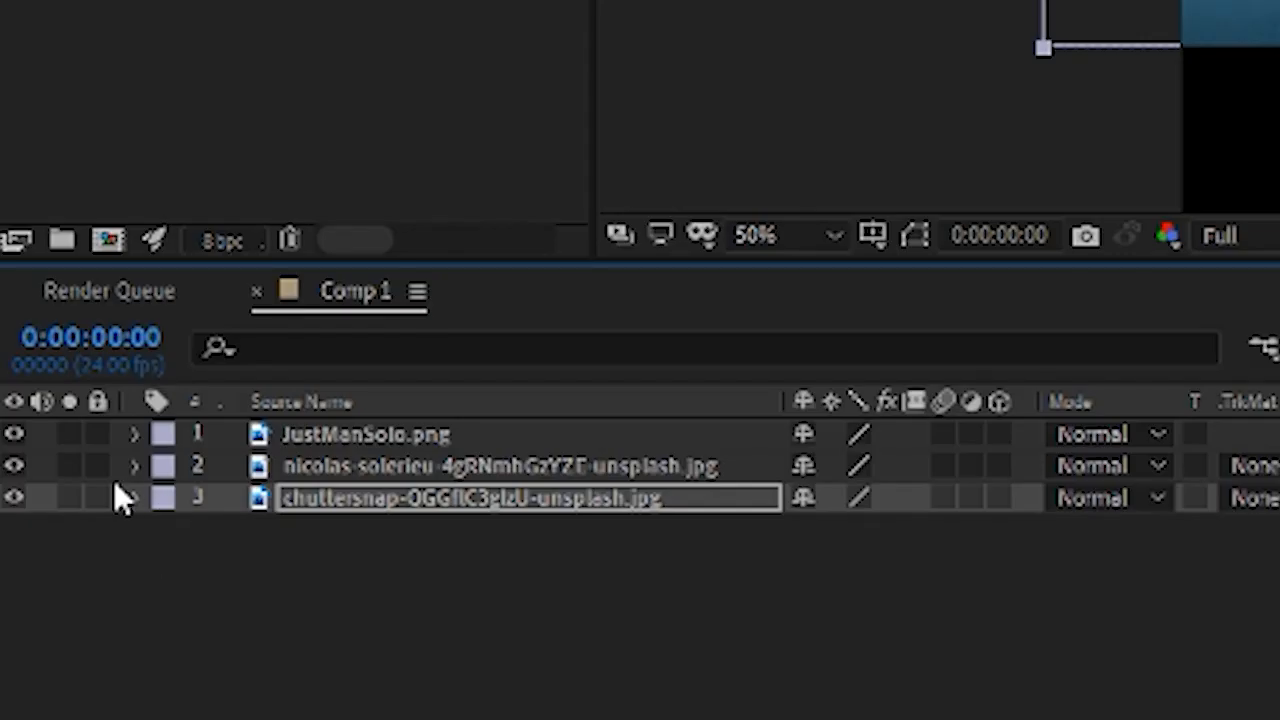
pyautogui.click(134, 497)
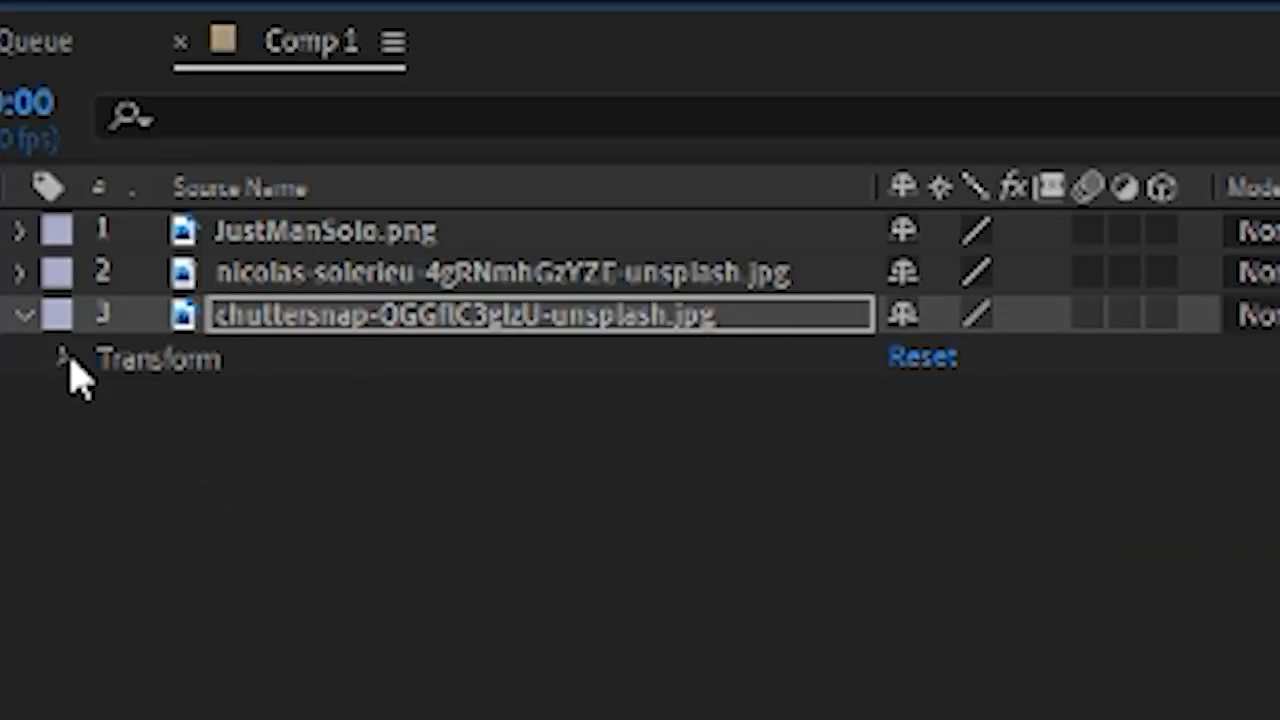
pyautogui.click(168, 531)
pyautogui.click(145, 443)
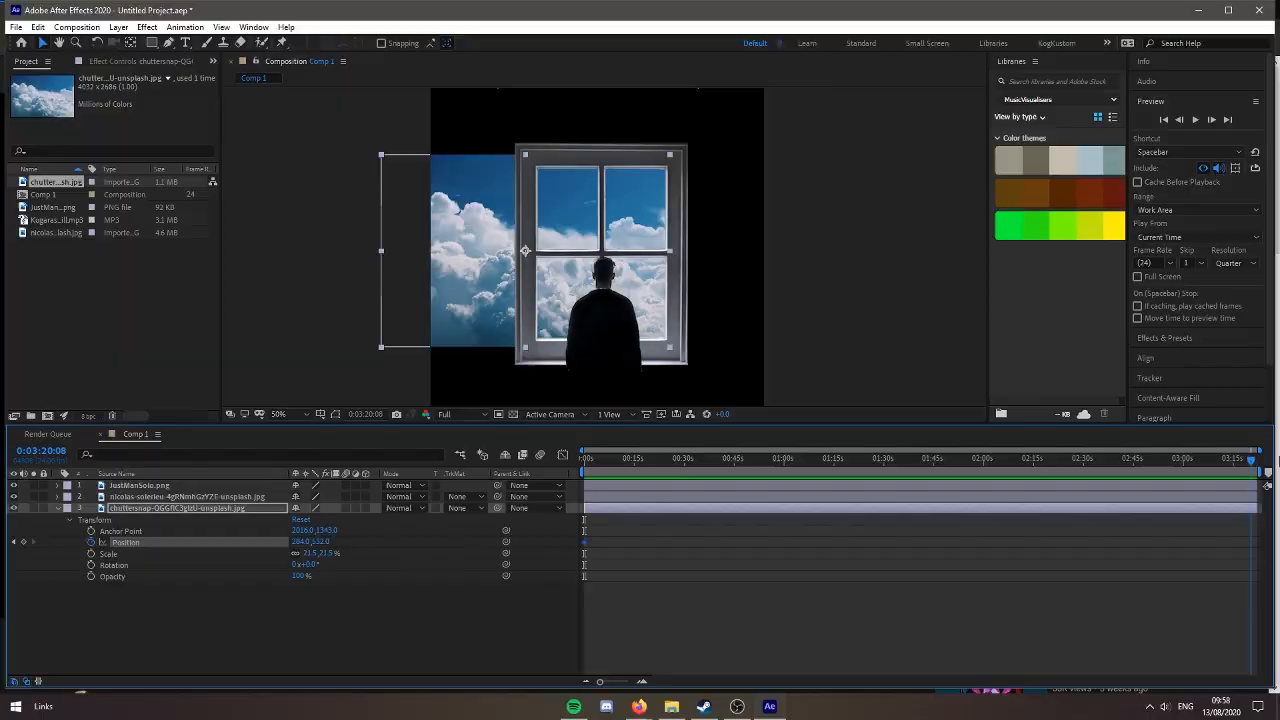
pyautogui.moveTo(468, 288); pyautogui.dragTo(621, 294)
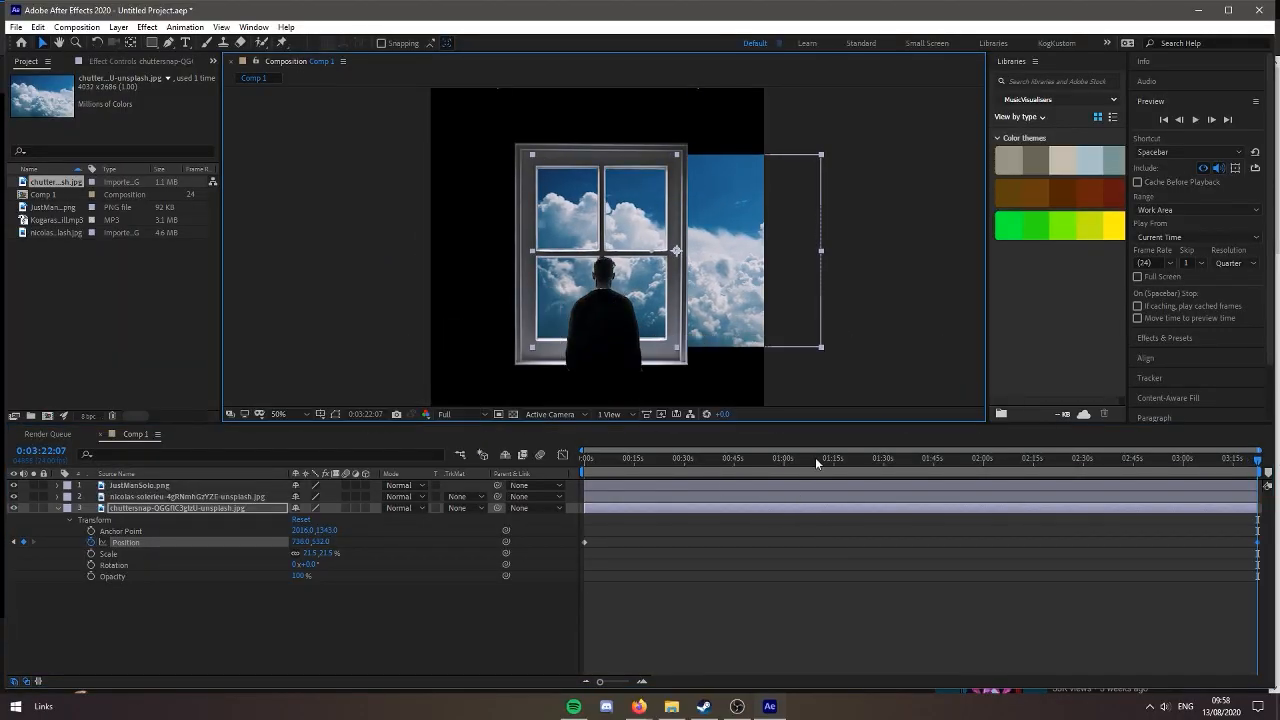
# Preview the cloud motion and shorten the composition's duration to about 1 minute 30 seconds
pyautogui.press('space')
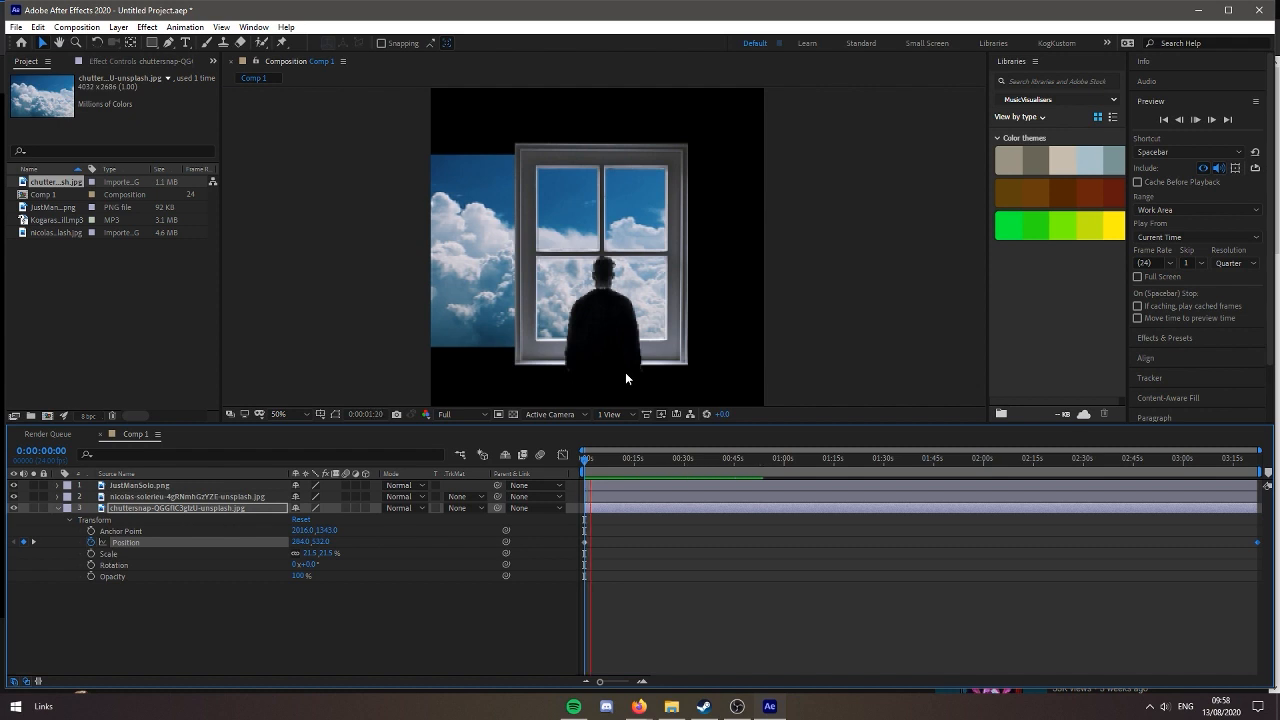
pyautogui.press('space')
pyautogui.hotkey('ctrl', 'k')
pyautogui.click(684, 465)
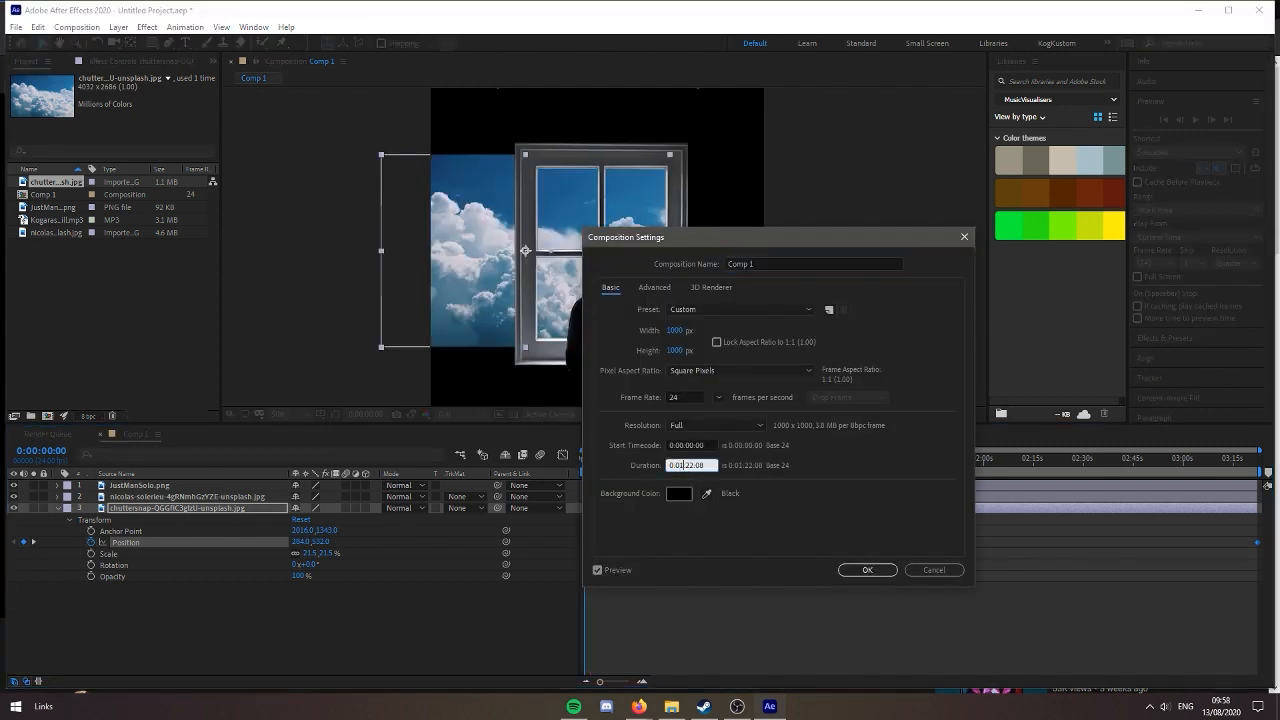
pyautogui.press('Return')
# Set the preview resolution to Full, play back the cloud motion and collapse the cloud layer's properties
pyautogui.scroll(3, 585, 288)
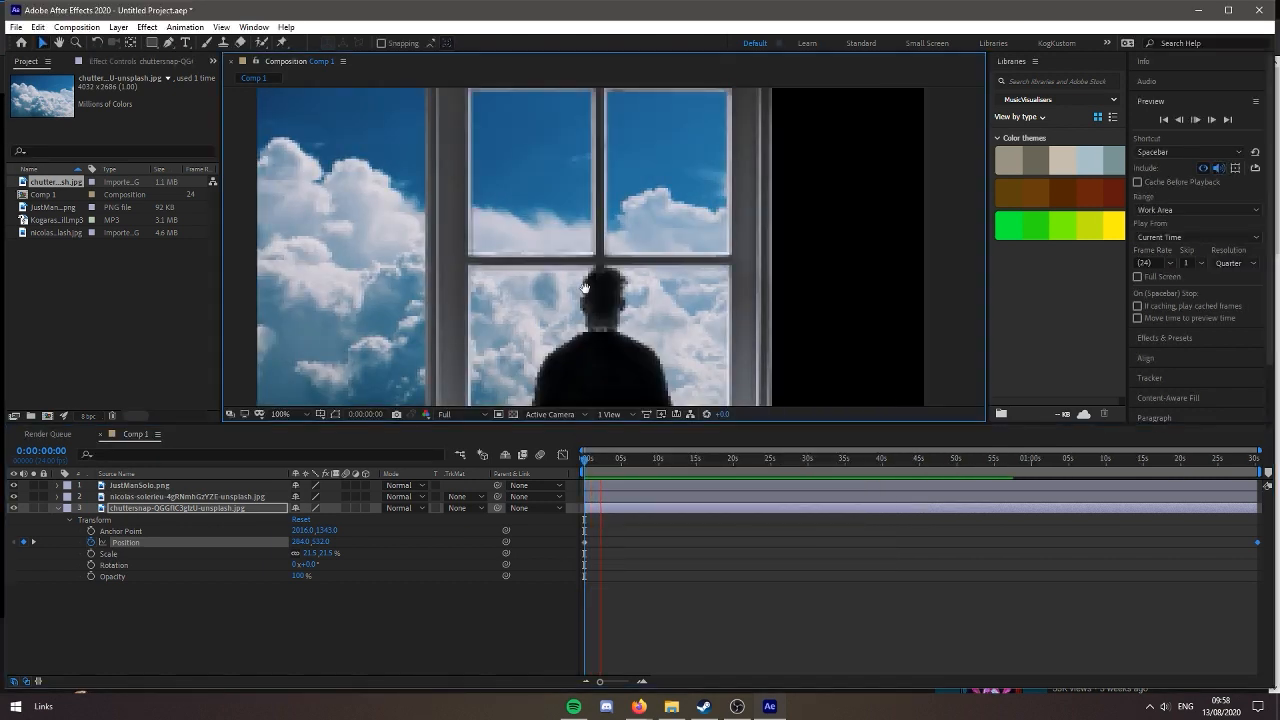
pyautogui.moveTo(585, 288); pyautogui.dragTo(606, 263)
pyautogui.click(1238, 263)
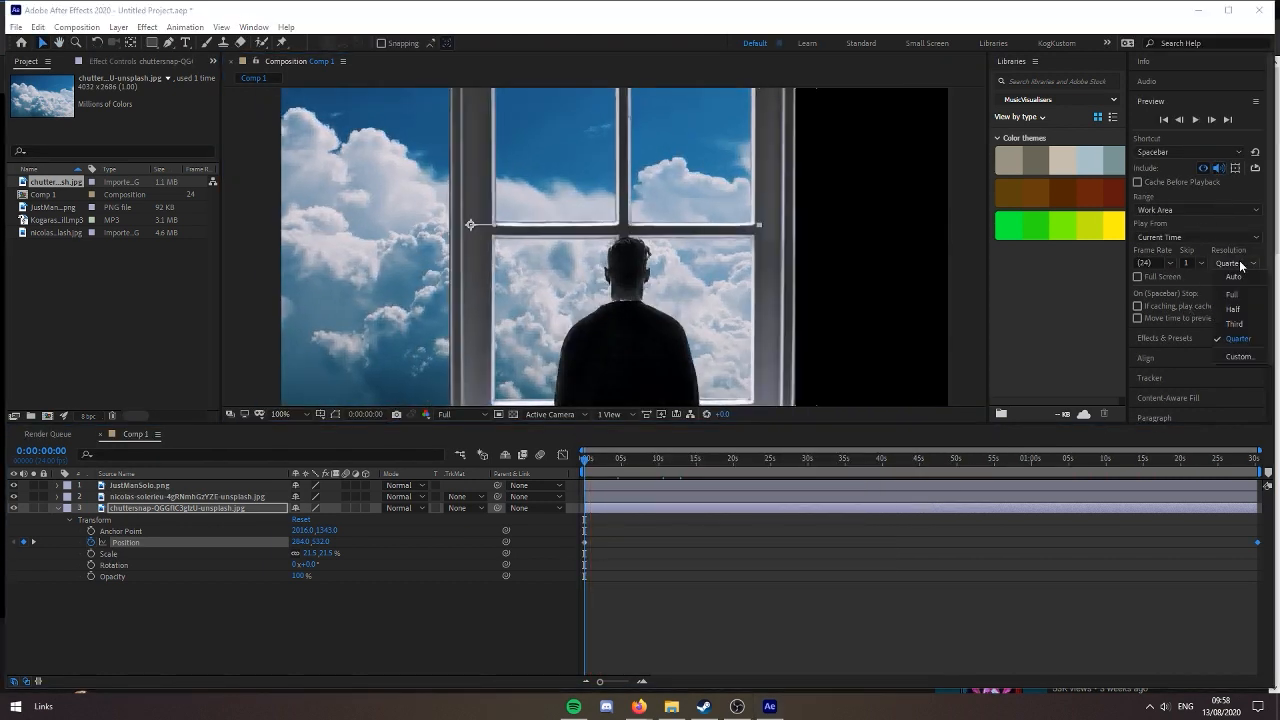
pyautogui.click(1232, 294)
pyautogui.press('space')
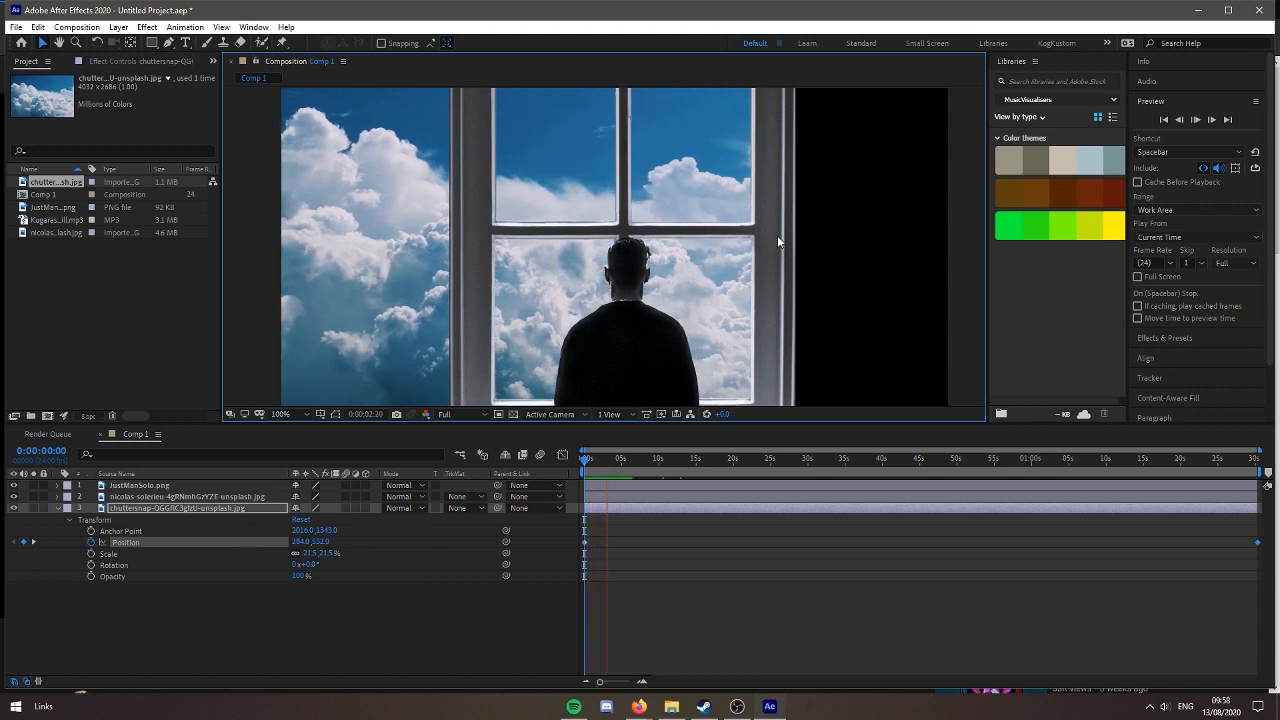
pyautogui.scroll(-1, 694, 293)
pyautogui.press('space')
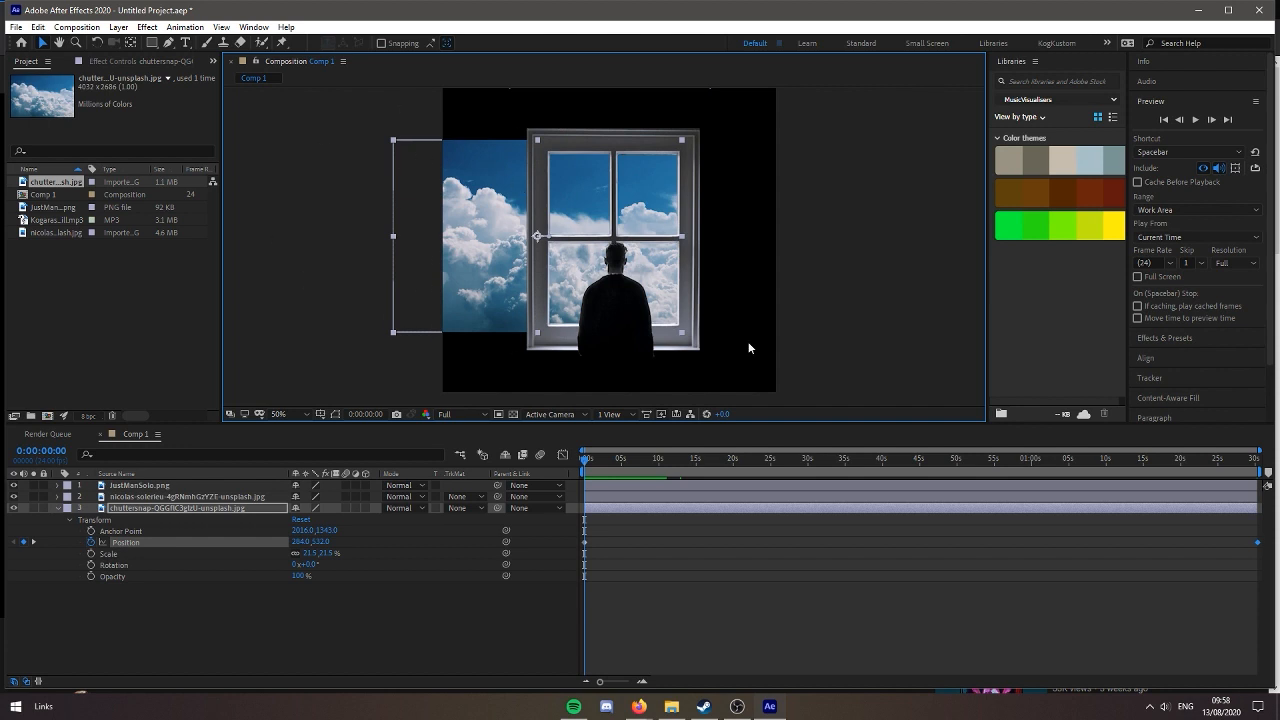
pyautogui.click(54, 509)
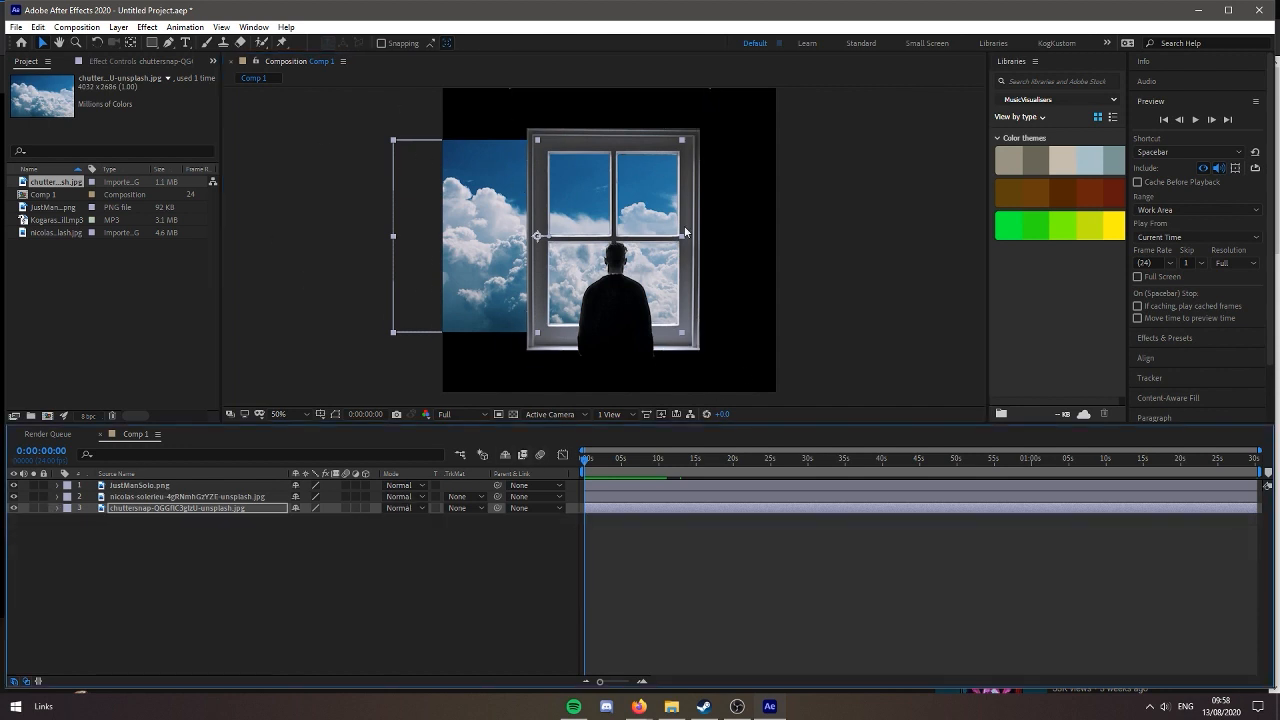
# Draw a white rectangle without stroke over all four panes and place its shape layer between the window and cloud layers
pyautogui.rightClick(223, 390)
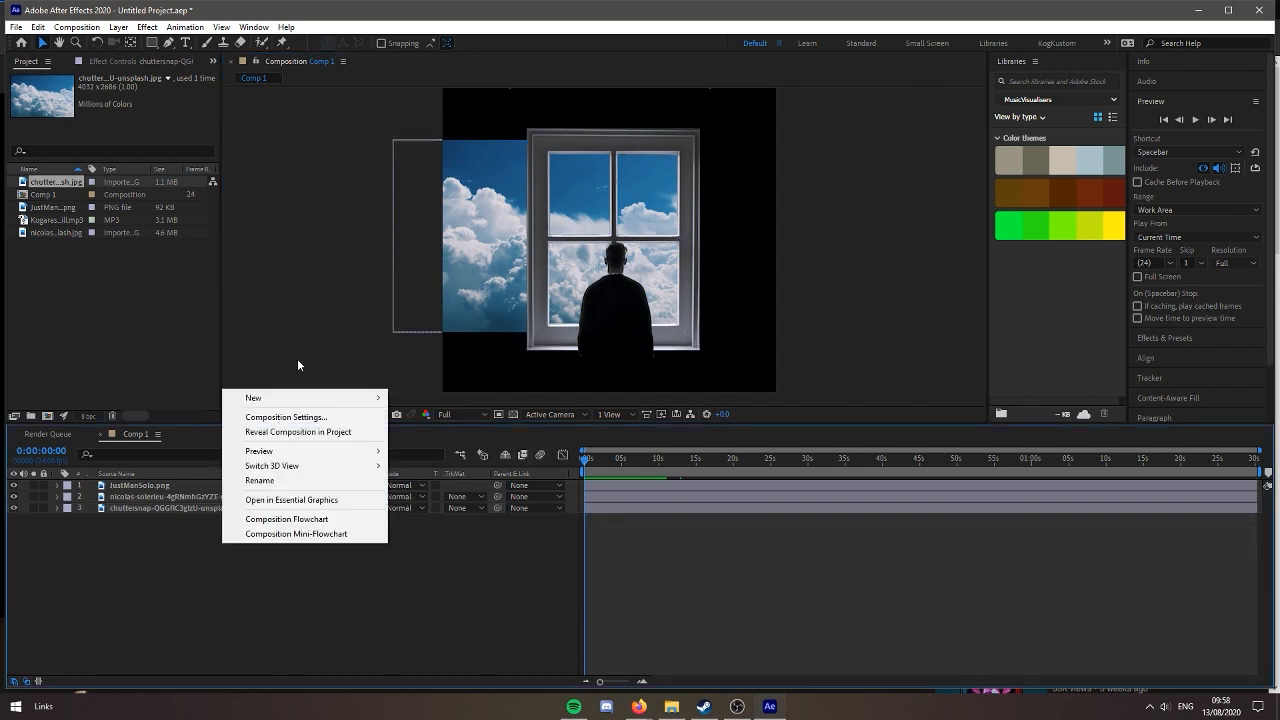
pyautogui.click(154, 44)
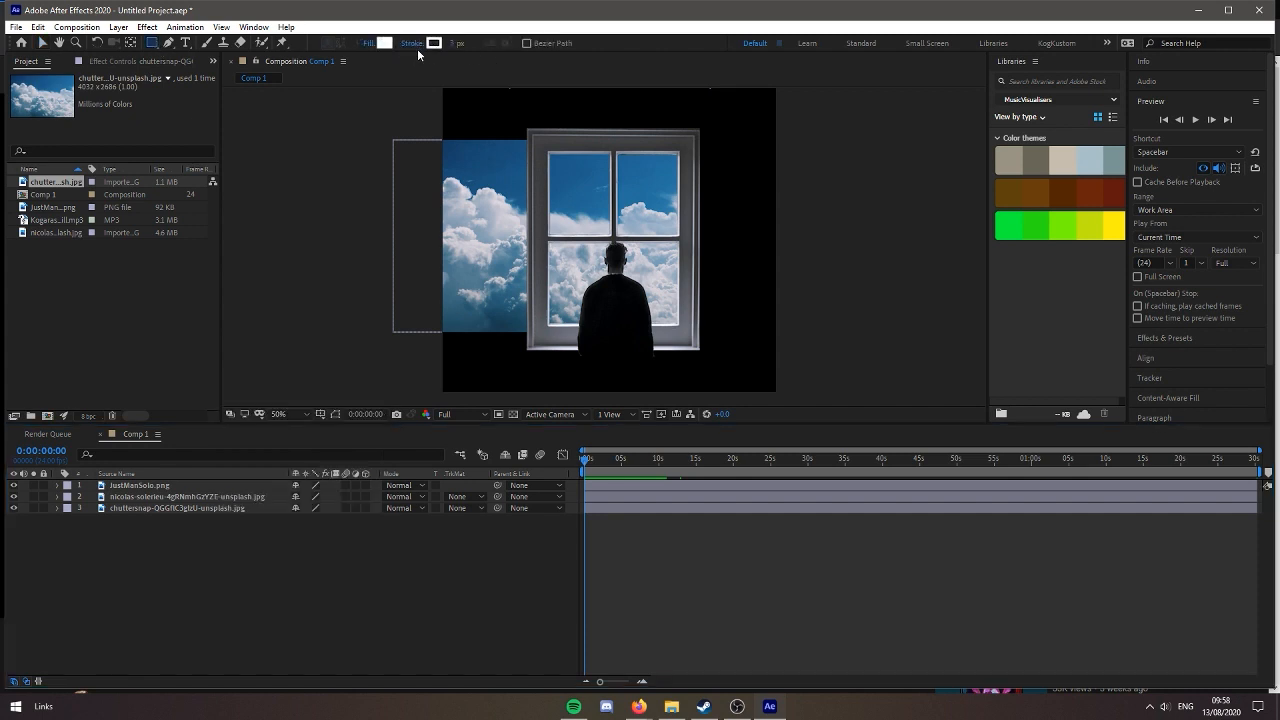
pyautogui.click(421, 47)
pyautogui.click(23, 37)
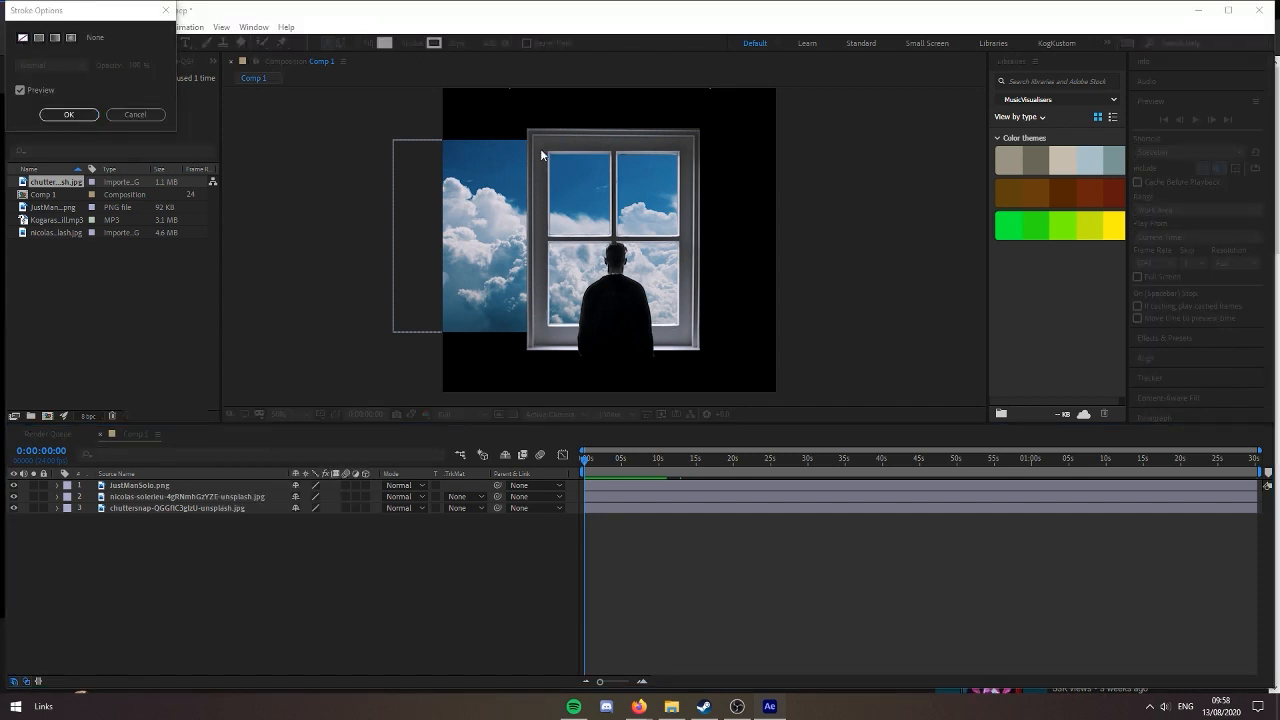
pyautogui.click(69, 115)
pyautogui.moveTo(544, 146); pyautogui.dragTo(686, 332)
pyautogui.moveTo(170, 486); pyautogui.dragTo(202, 542)
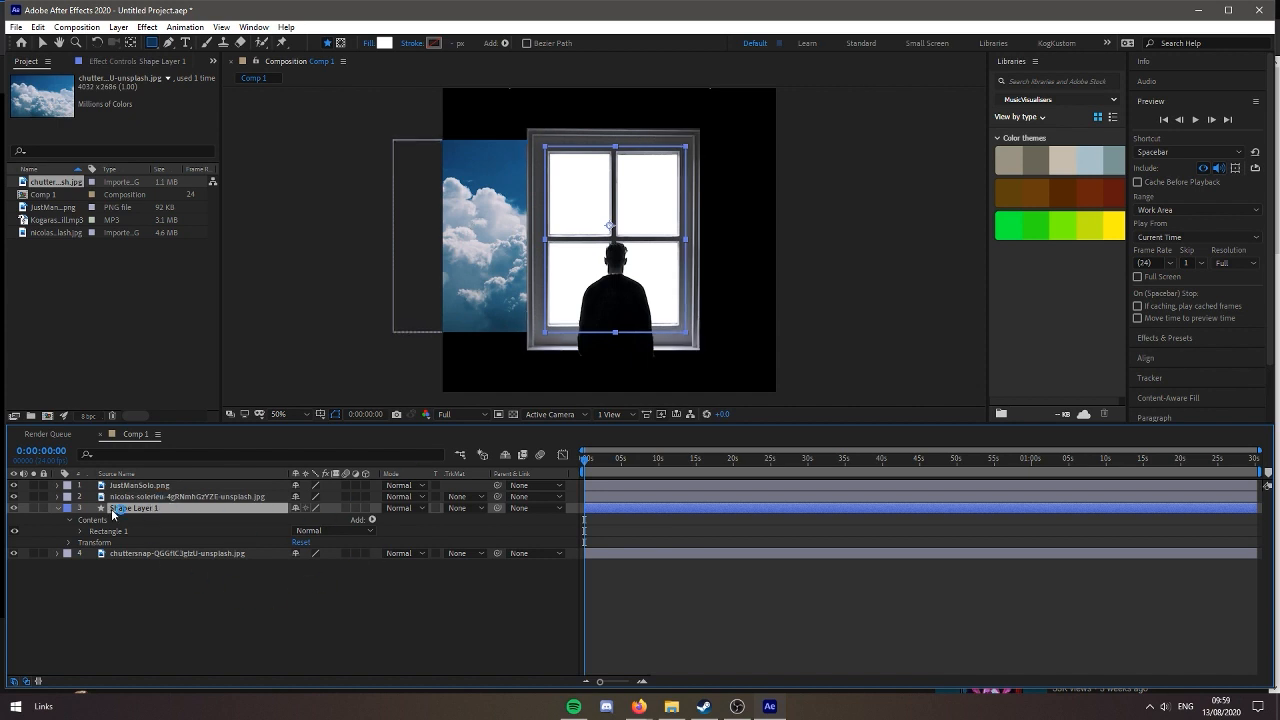
pyautogui.click(57, 508)
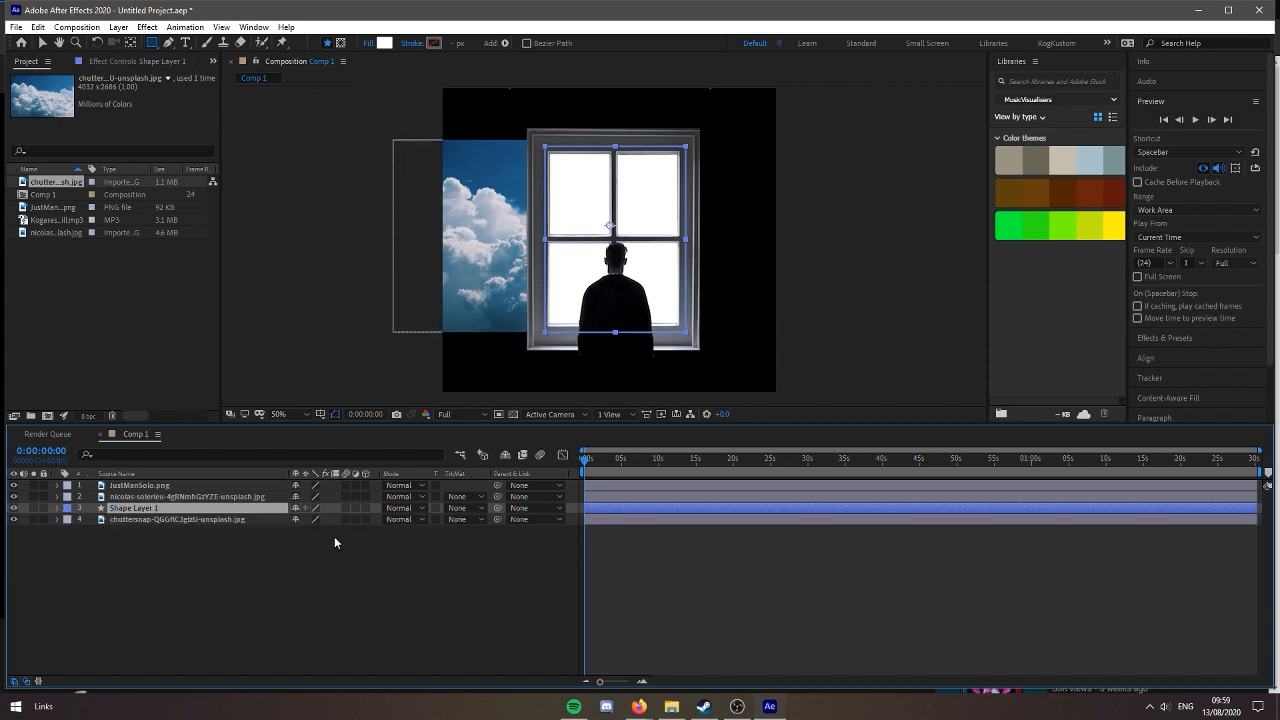
# Set the cloud layer's track matte to Alpha Matte "Shape Layer 1" and preview the clouds inside the window
pyautogui.click(476, 520)
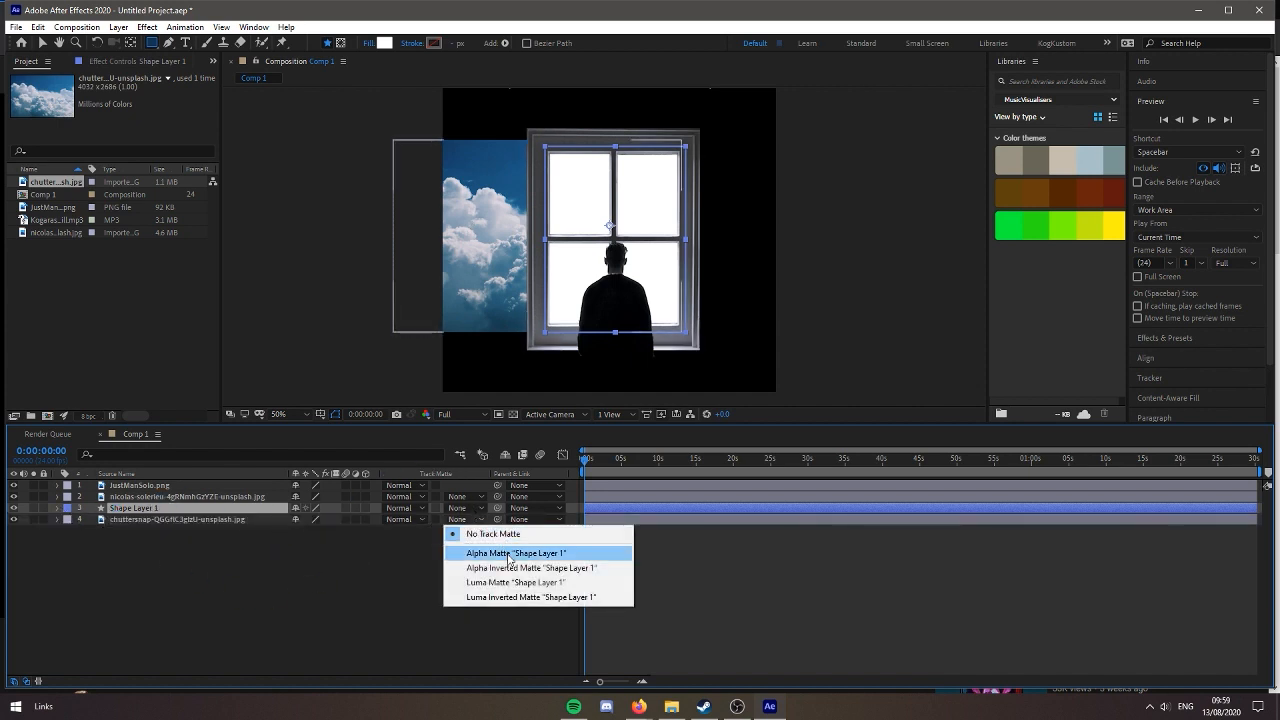
pyautogui.click(507, 550)
pyautogui.moveTo(661, 460); pyautogui.dragTo(441, 508)
pyautogui.press('space')
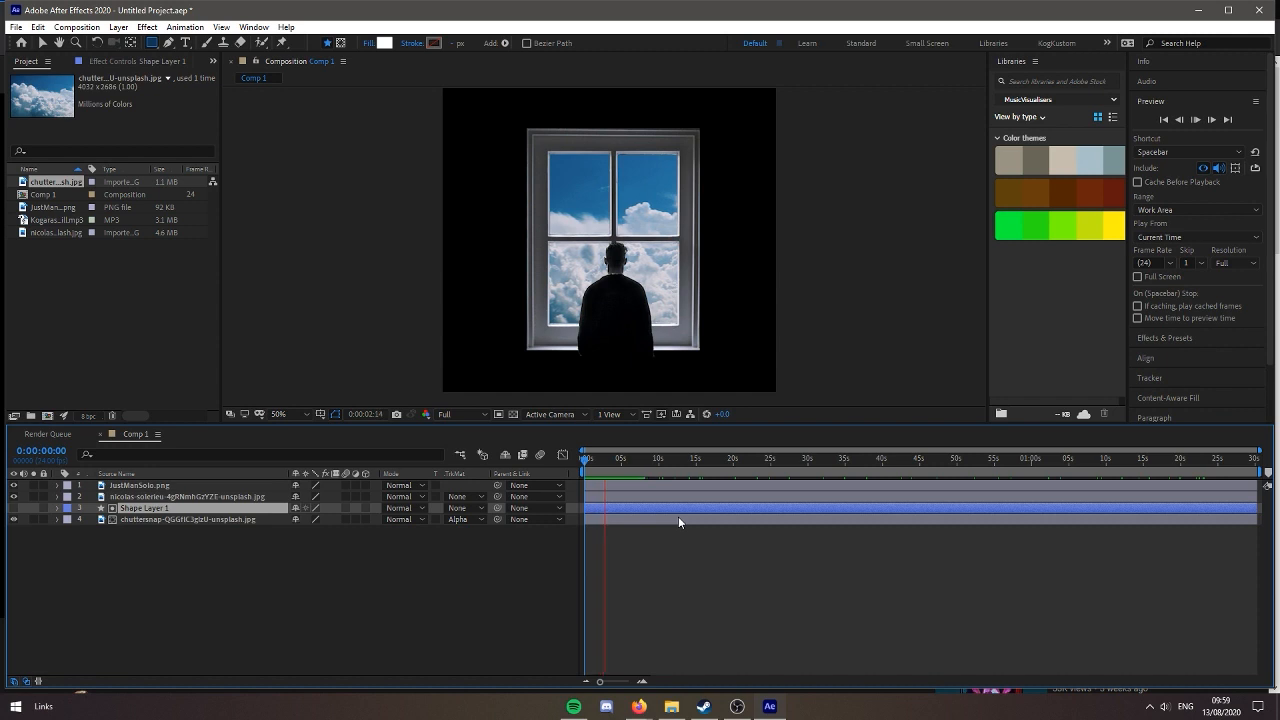
pyautogui.press('space')
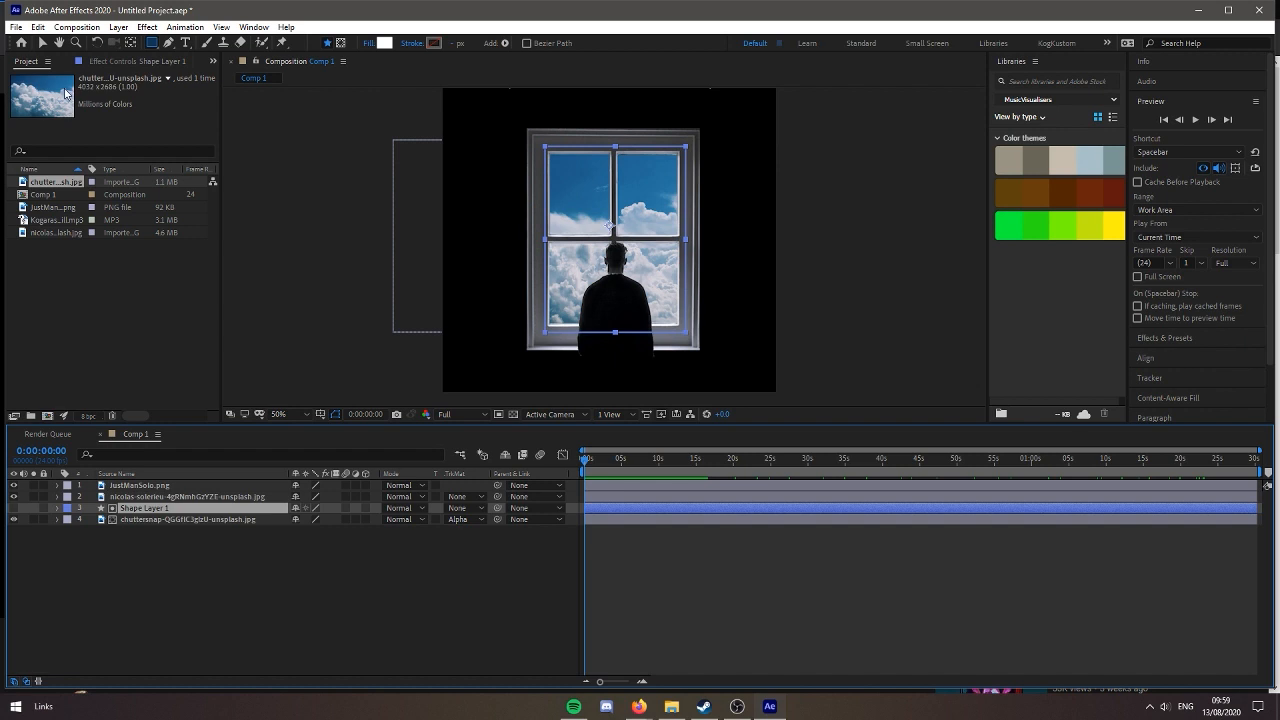
# Add the Windowsill MP3 track to the composition as the bottom layer
pyautogui.moveTo(50, 219); pyautogui.dragTo(168, 662)
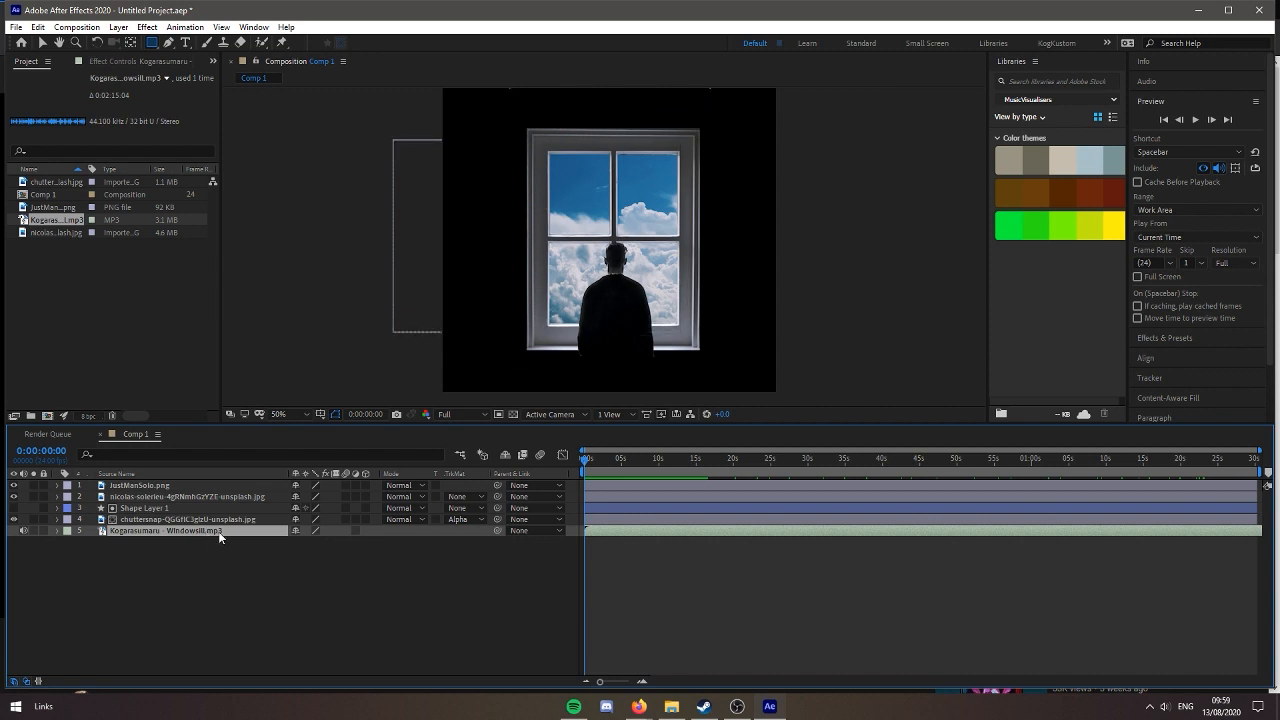
pyautogui.hotkey('ctrl', 'space')
pyautogui.write('sound')
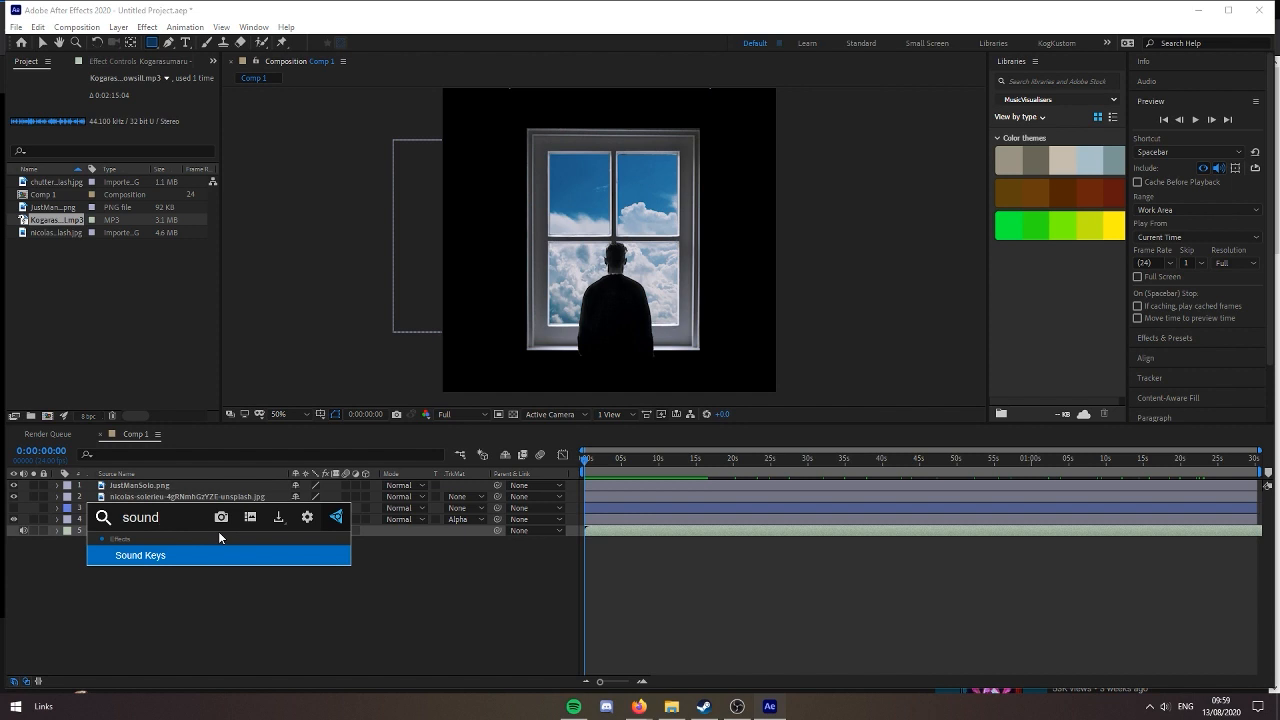
pyautogui.press('BackSpace')
pyautogui.press('BackSpace')
pyautogui.press('BackSpace')
pyautogui.press('BackSpace')
pyautogui.press('BackSpace')
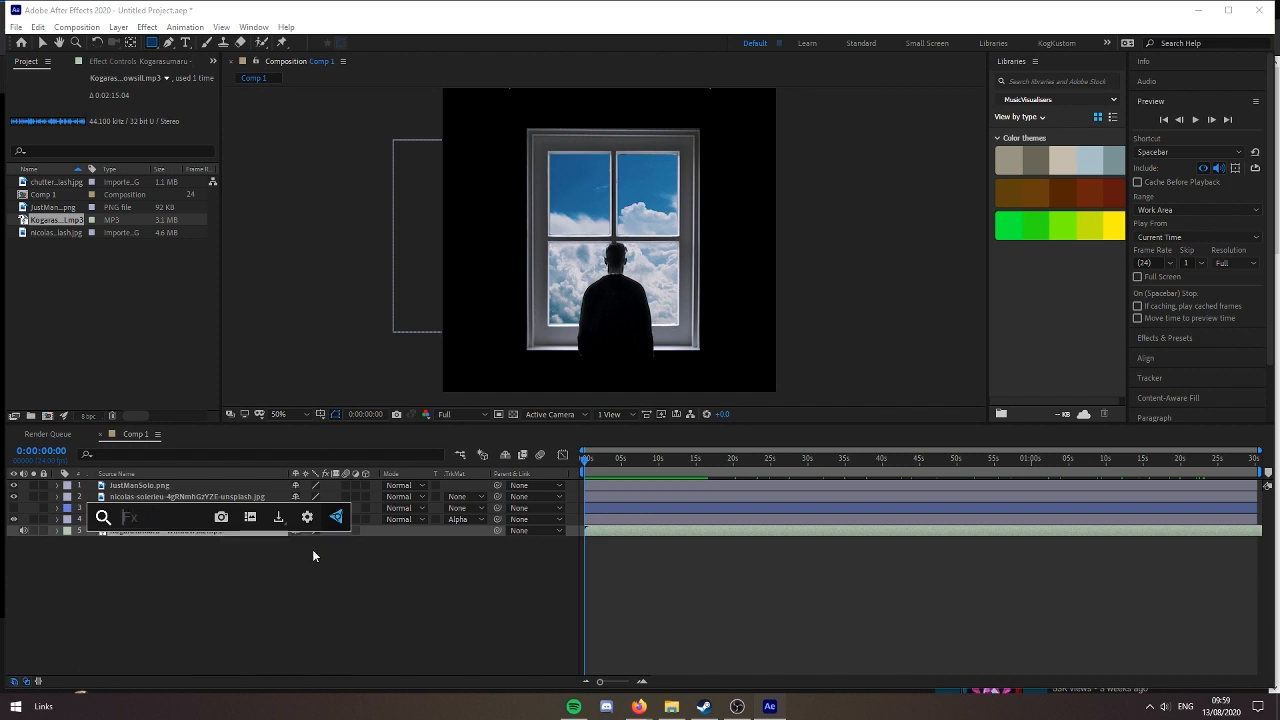
pyautogui.click(313, 555)
# Add a null object and convert the composition's audio to keyframes
pyautogui.rightClick(264, 591)
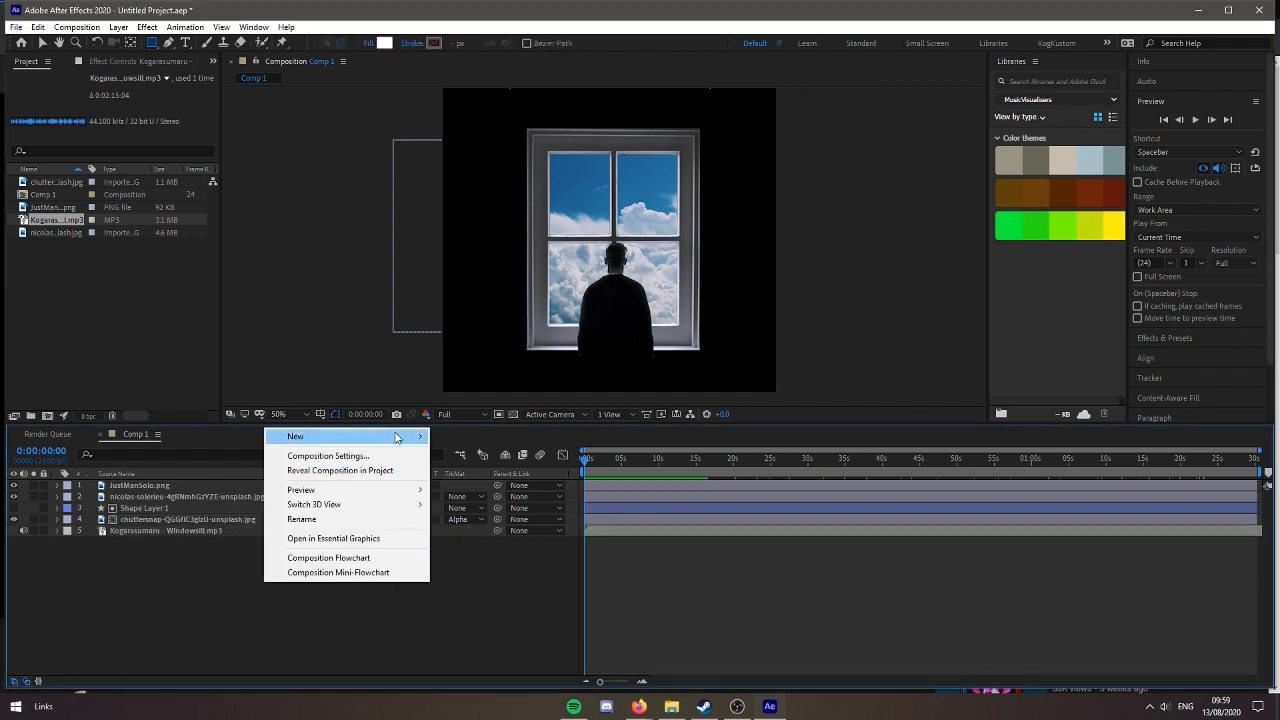
pyautogui.click(470, 520)
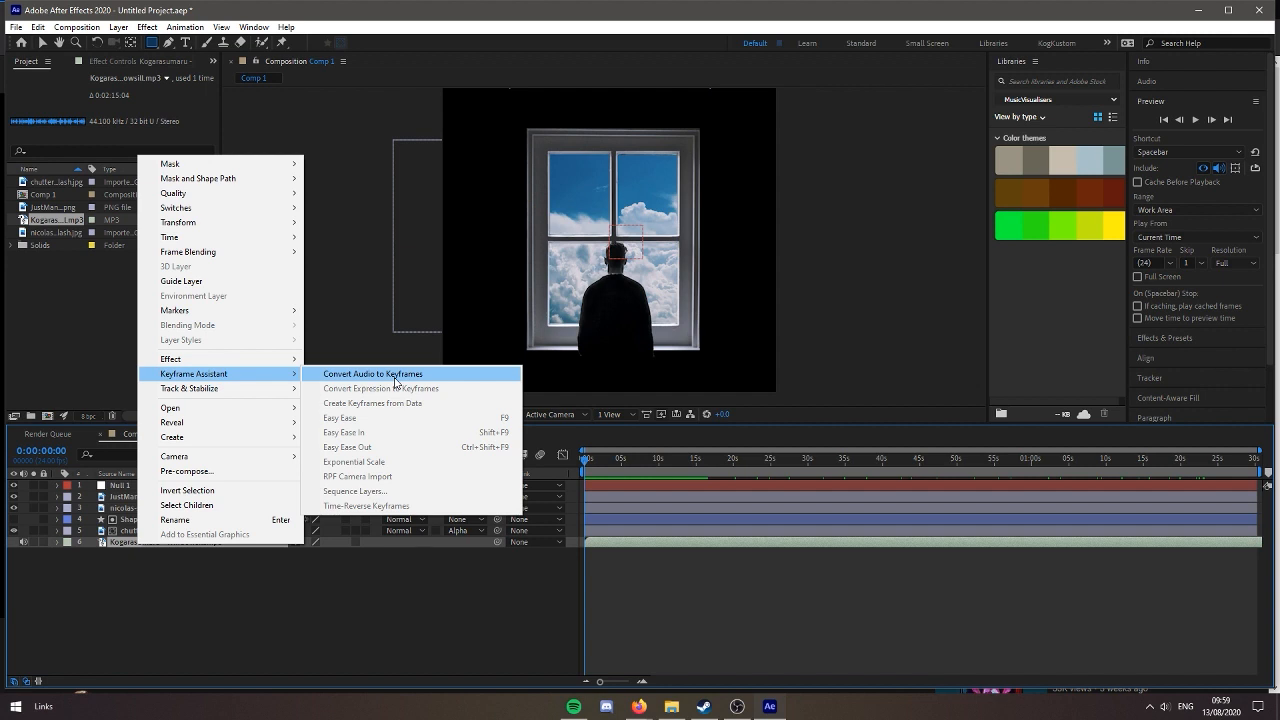
pyautogui.click(394, 377)
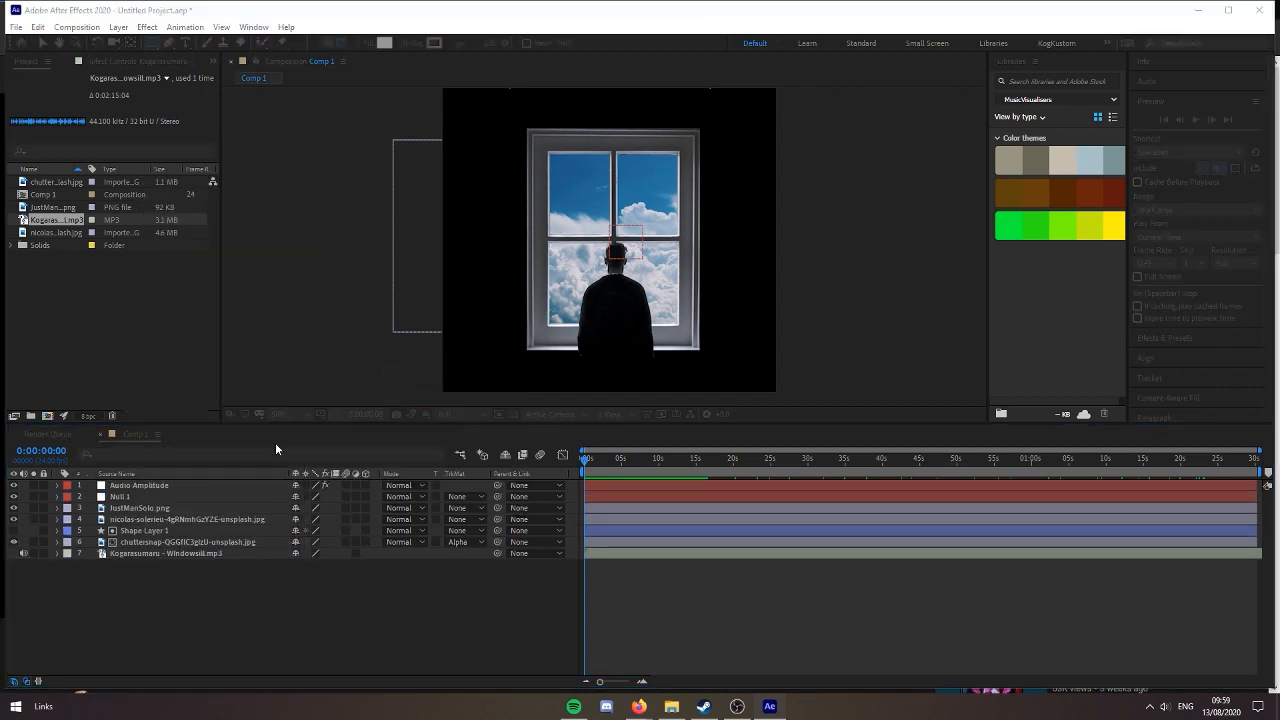
# Delete the Left Channel and Right Channel effects from the Audio Amplitude layer and expand Both Channels to its Slider
pyautogui.click(60, 485)
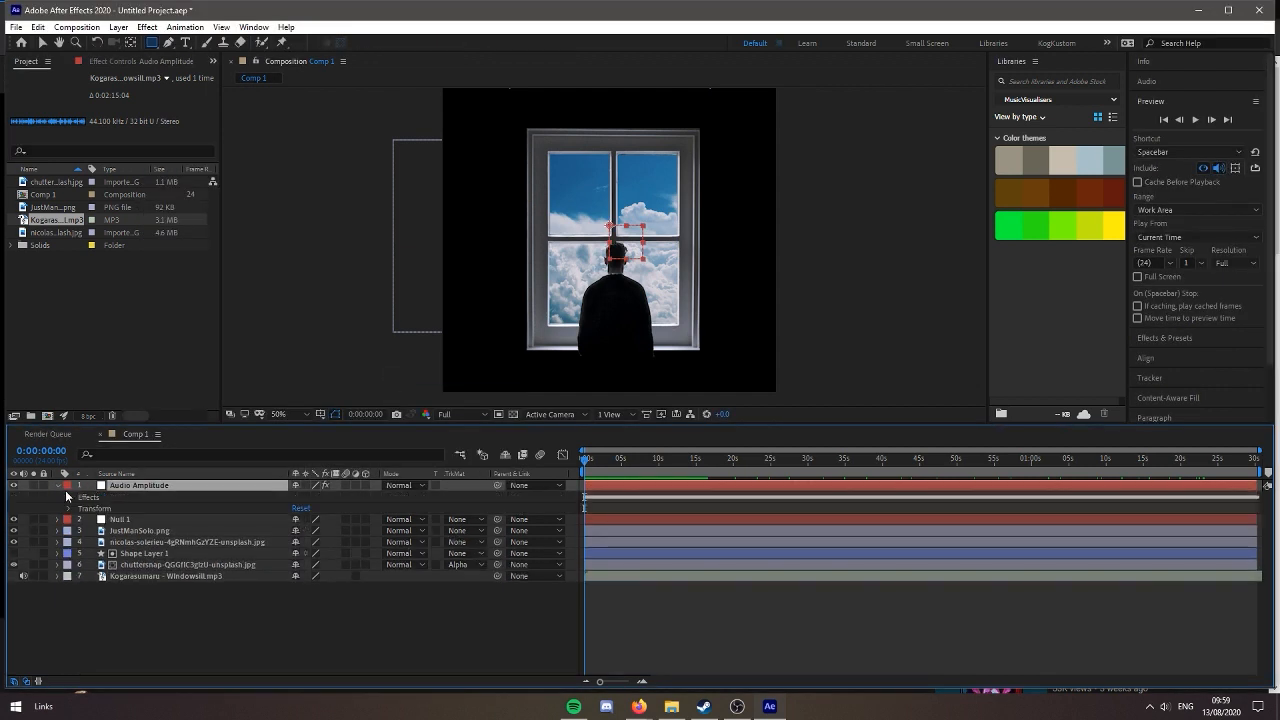
pyautogui.click(68, 497)
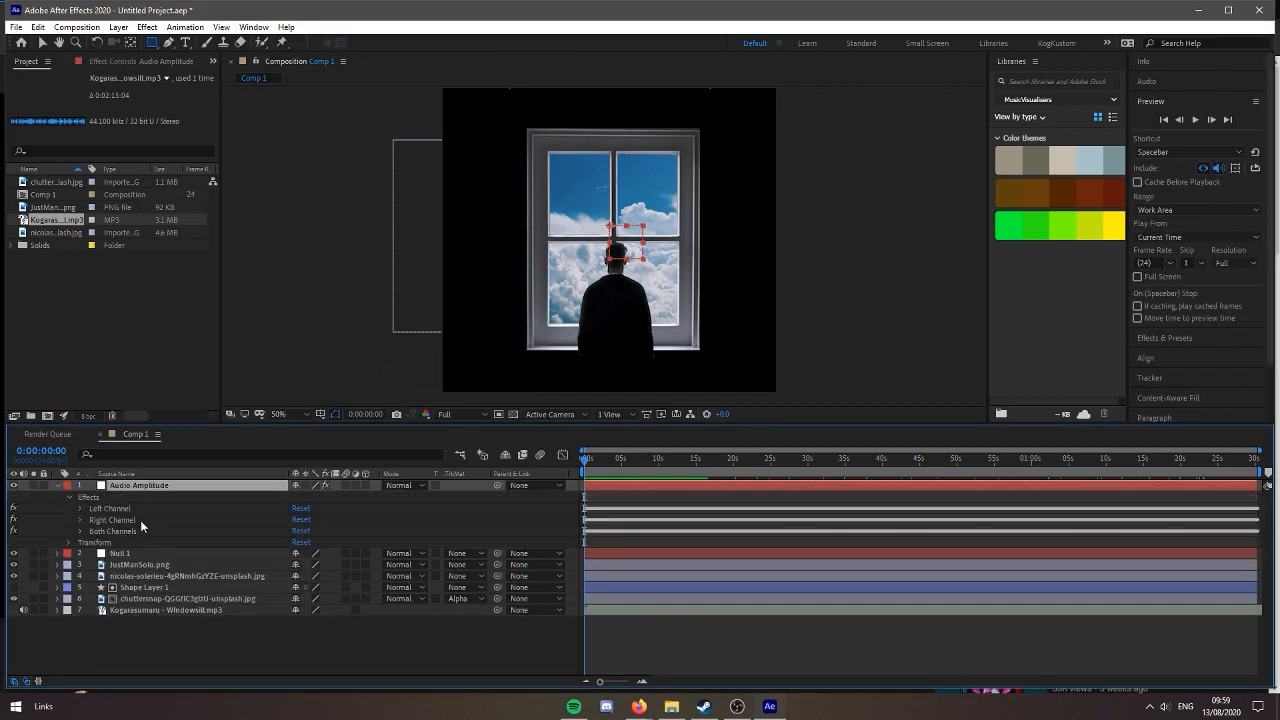
pyautogui.click(142, 530)
pyautogui.click(145, 519)
pyautogui.keyDown('shift'); pyautogui.click(152, 508); pyautogui.keyUp('shift')
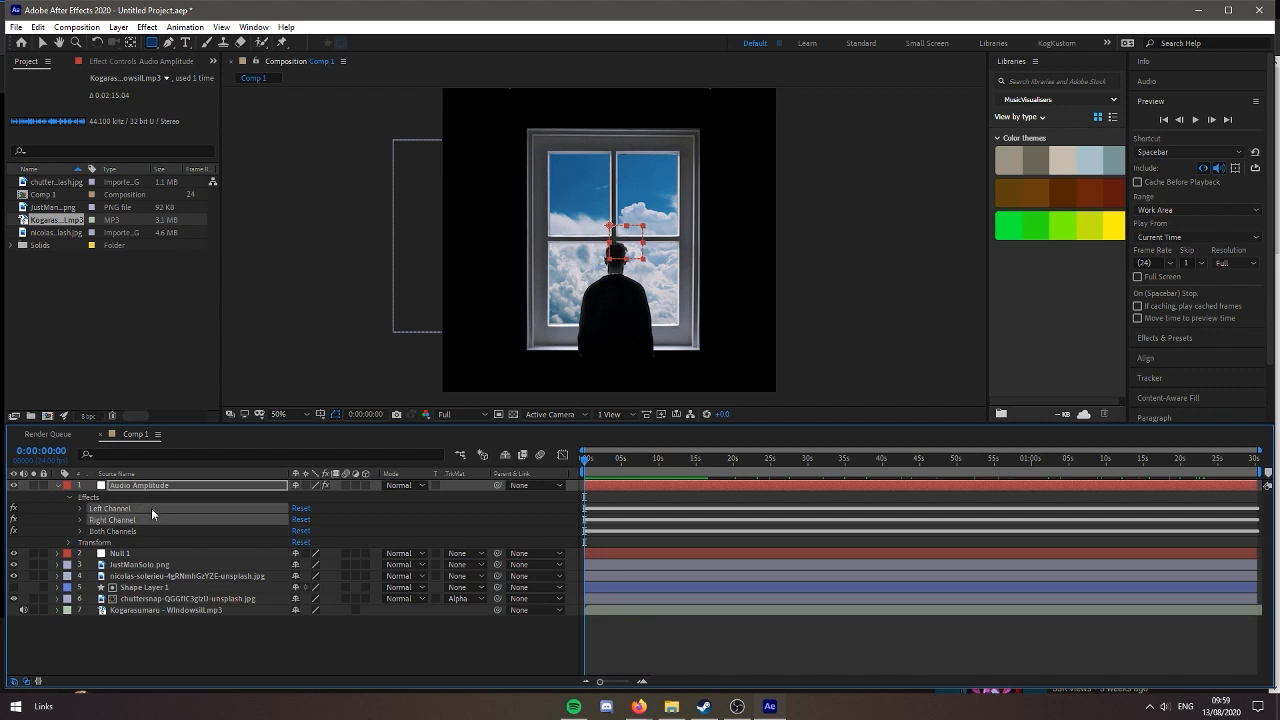
pyautogui.press('Delete')
pyautogui.click(81, 508)
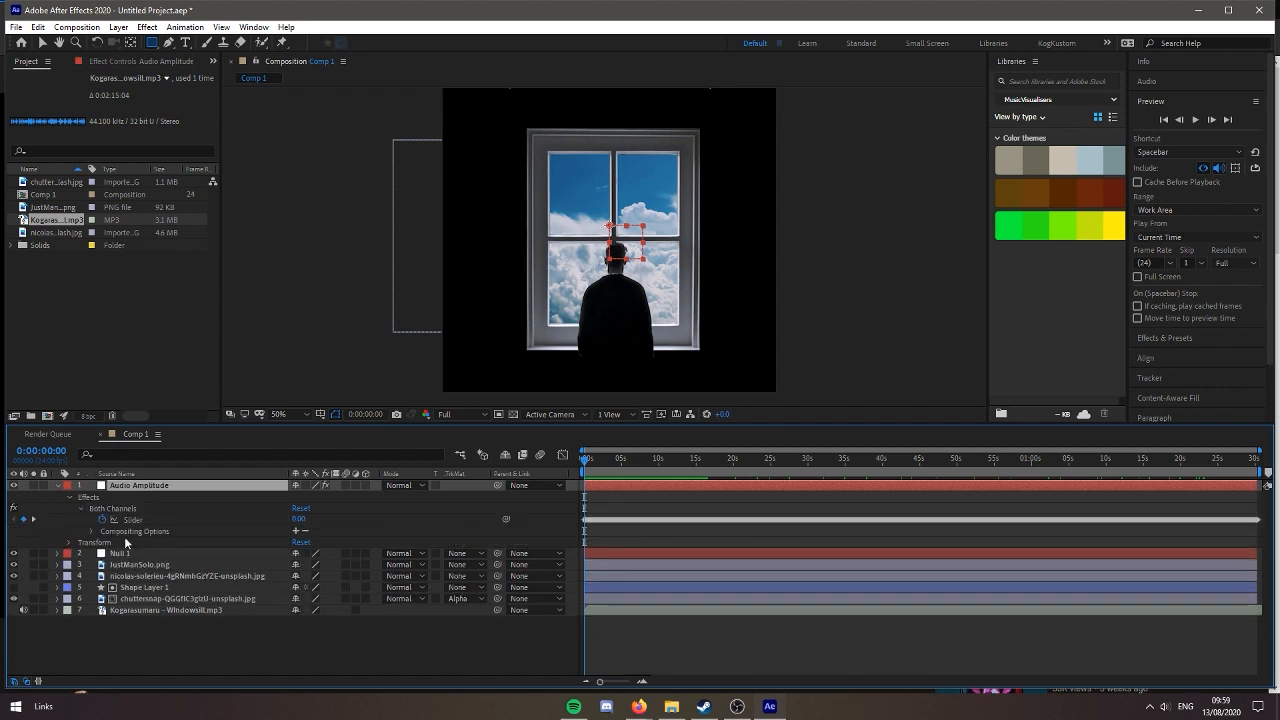
# Create an adjustment layer and place it directly below the window layer, above Shape Layer 1
pyautogui.rightClick(152, 624)
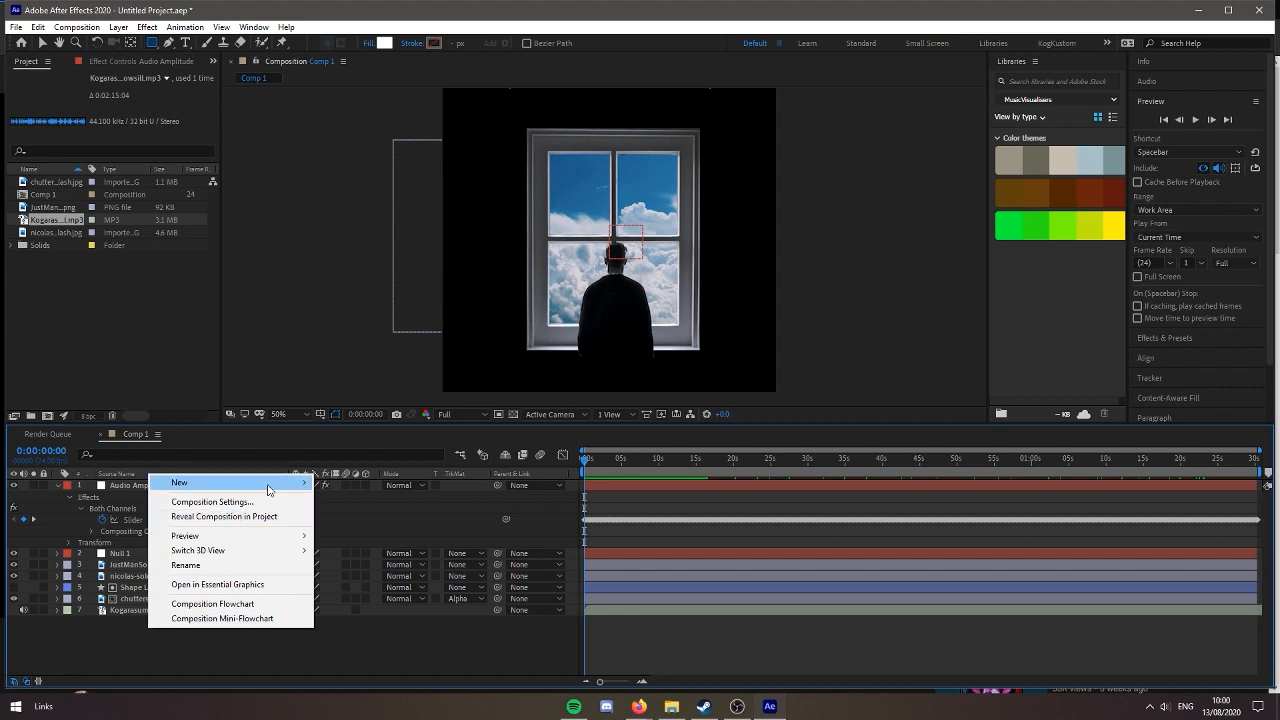
pyautogui.moveTo(270, 487)
pyautogui.click(371, 590)
pyautogui.moveTo(159, 487); pyautogui.dragTo(190, 588)
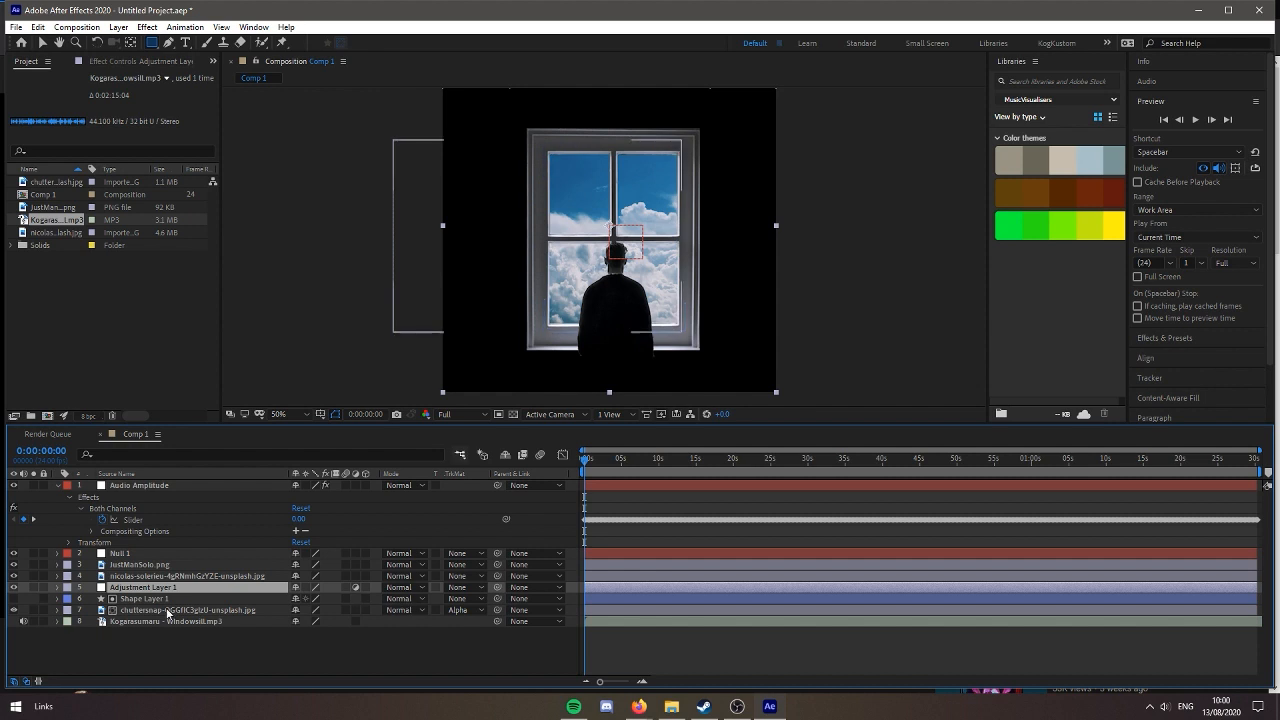
# Collapse the Audio Amplitude layer's properties and delete the Null 1 layer
pyautogui.click(58, 486)
pyautogui.click(129, 498)
pyautogui.press('Delete')
# Rename the JustManSolo.png layer as Dude and the window photo layer as Window
pyautogui.click(175, 497)
pyautogui.press('Return')
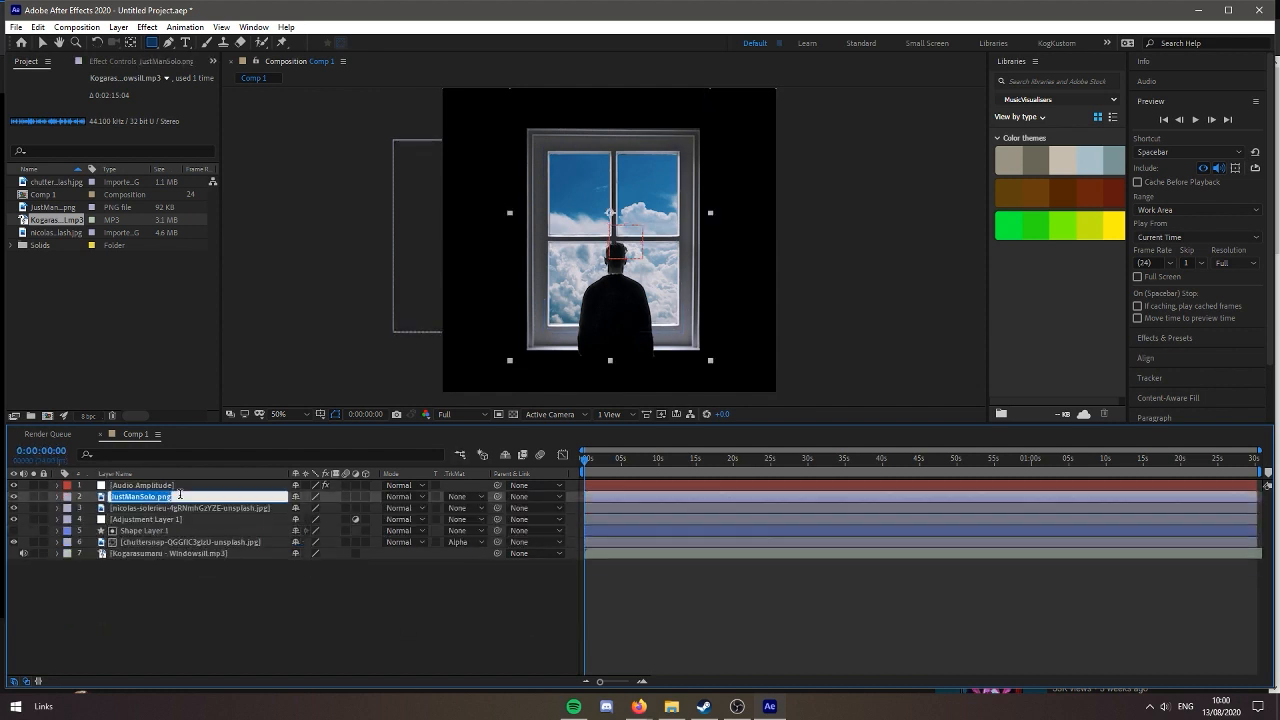
pyautogui.write('Dude')
pyautogui.press('Return')
pyautogui.click(189, 507)
pyautogui.press('Return')
pyautogui.write('Window')
pyautogui.press('Return')
# Rename the adjustment layer as Audio Animation Effects and Shape Layer 1 as WindowMask
pyautogui.click(198, 516)
pyautogui.press('Return')
pyautogui.write('Audio')
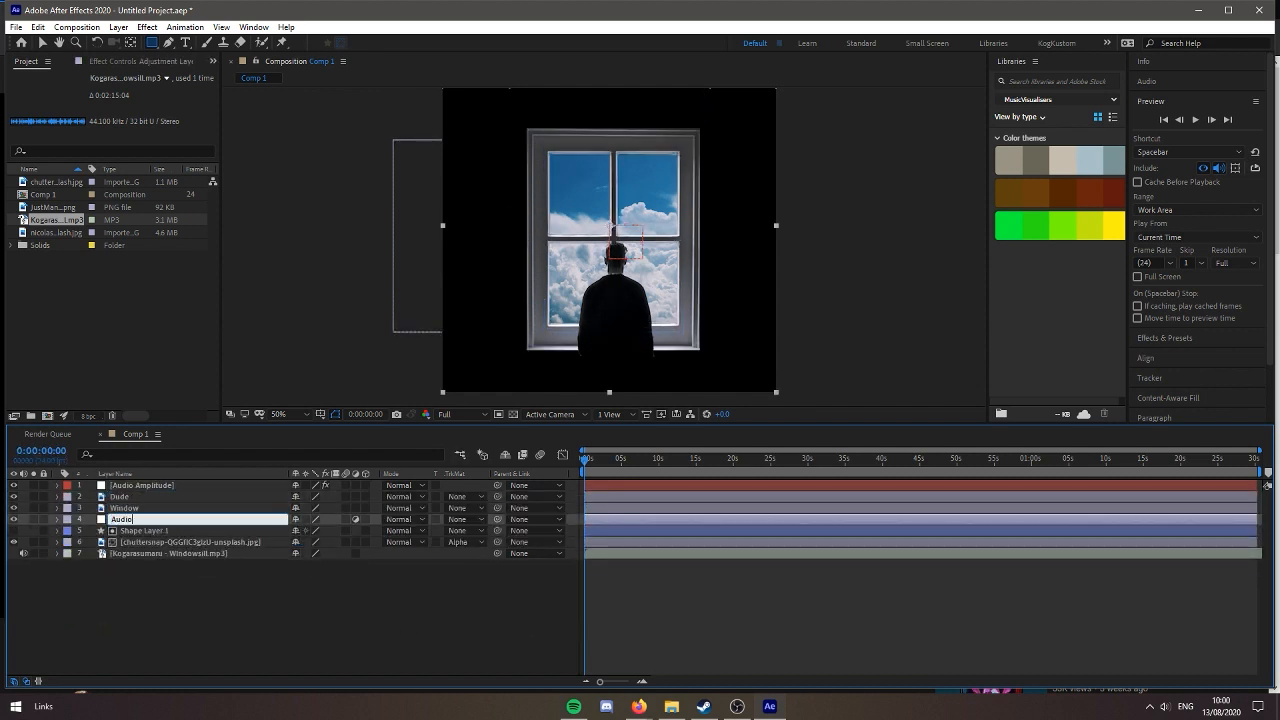
pyautogui.write(' Animation Effects')
pyautogui.press('Return')
pyautogui.click(218, 529)
pyautogui.press('Return')
pyautogui.write('W')
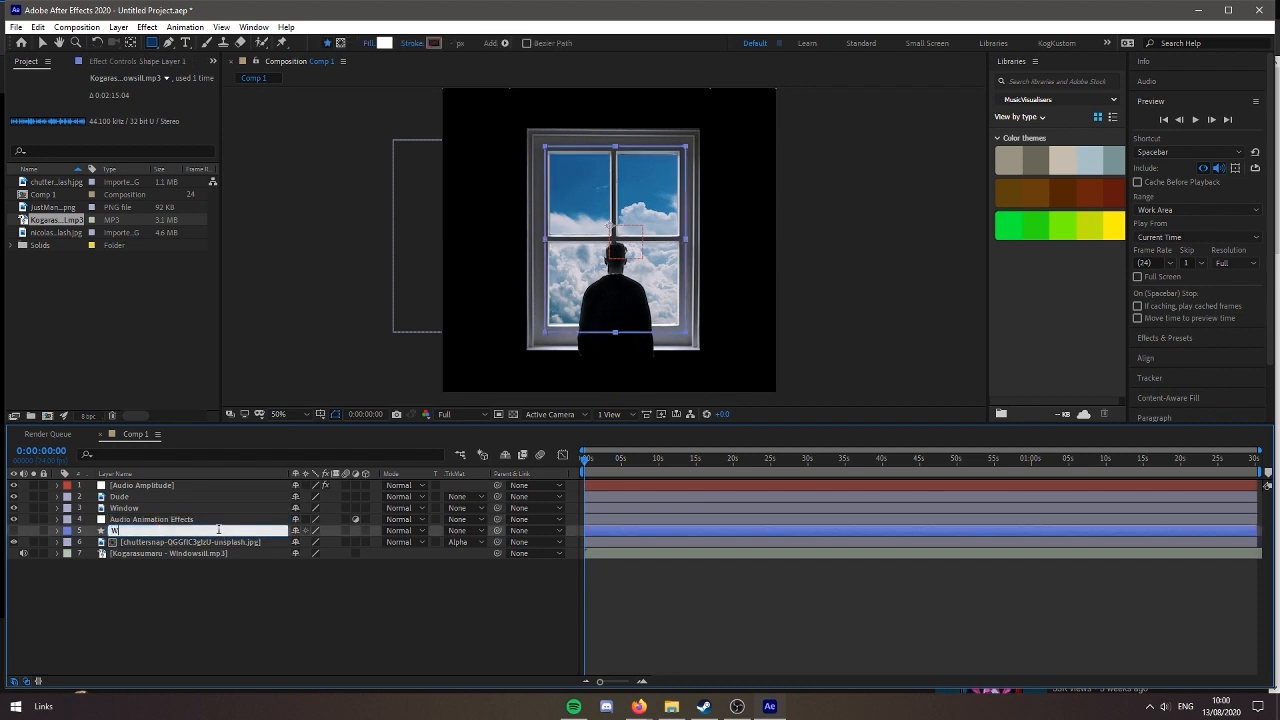
pyautogui.write('indowMask')
# Rename the cloud photo layer as ScrollingBackground and the Windowsill mp3 layer as Music
pyautogui.press('Return')
pyautogui.click(220, 541)
pyautogui.press('Return')
pyautogui.write('Backgro')
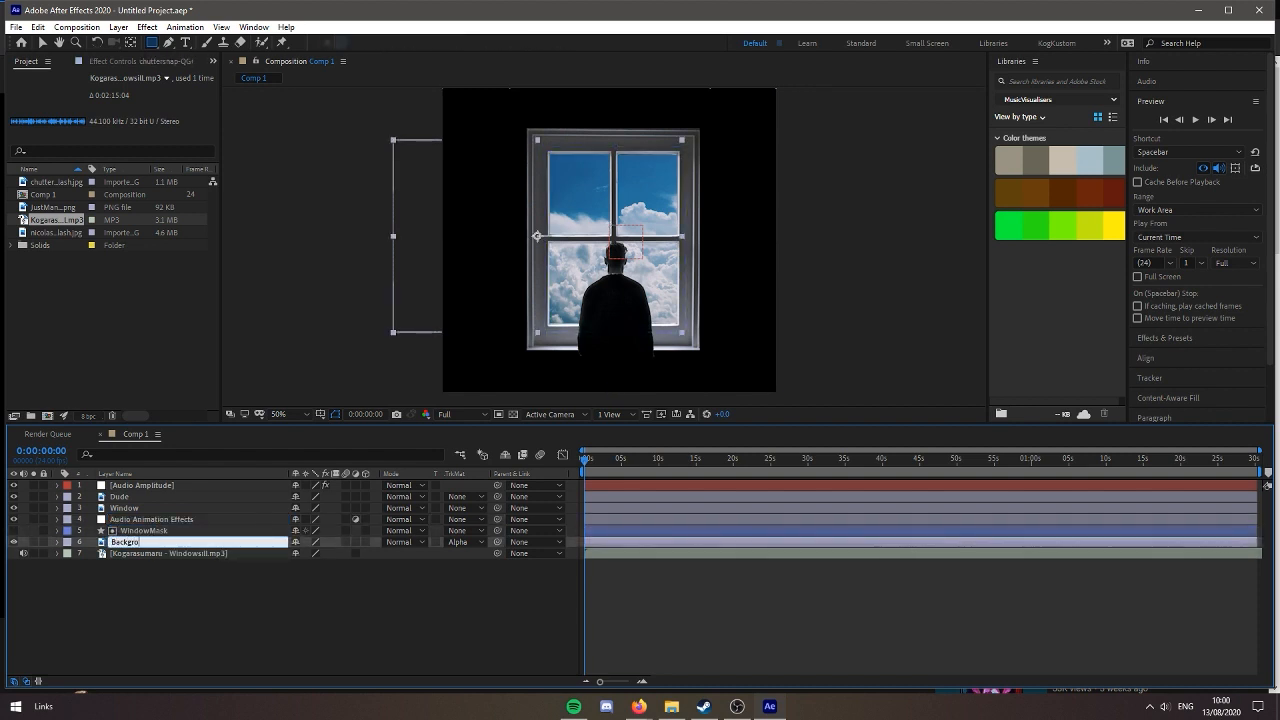
pyautogui.write('undScrolling')
pyautogui.press('Return')
pyautogui.click(218, 553)
pyautogui.press('Return')
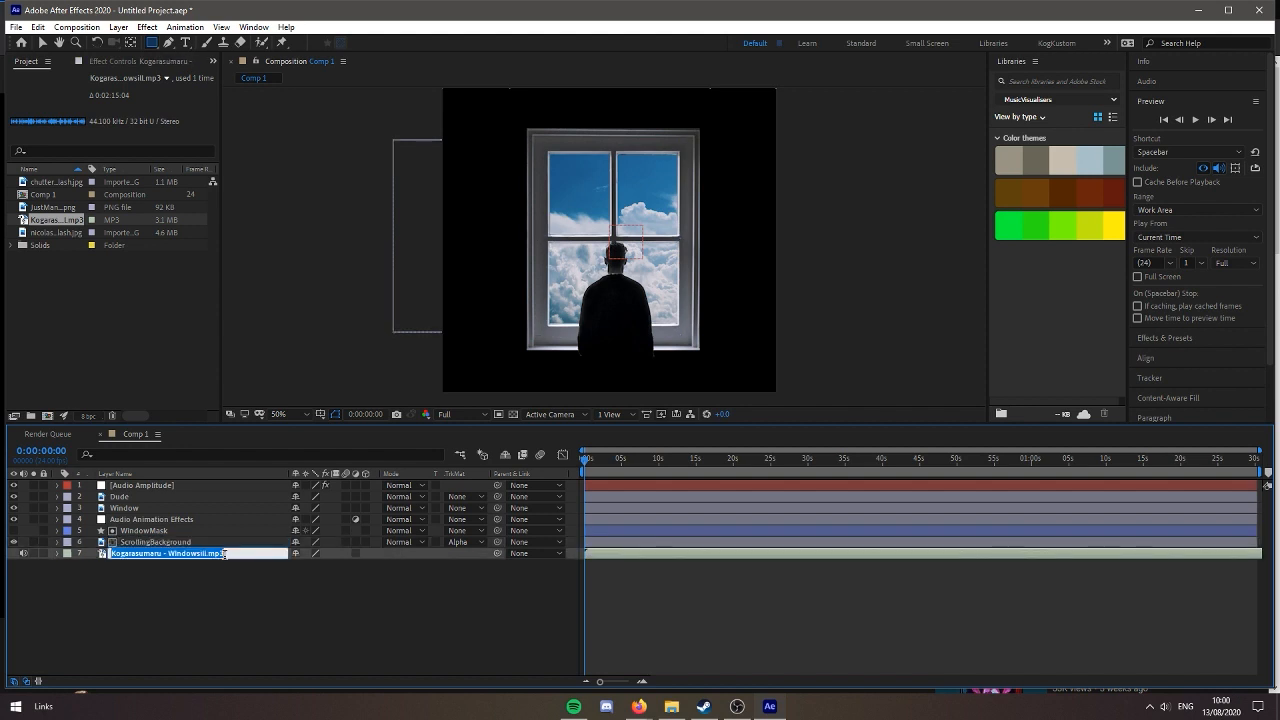
pyautogui.write('Music')
pyautogui.press('Return')
pyautogui.click(241, 572)
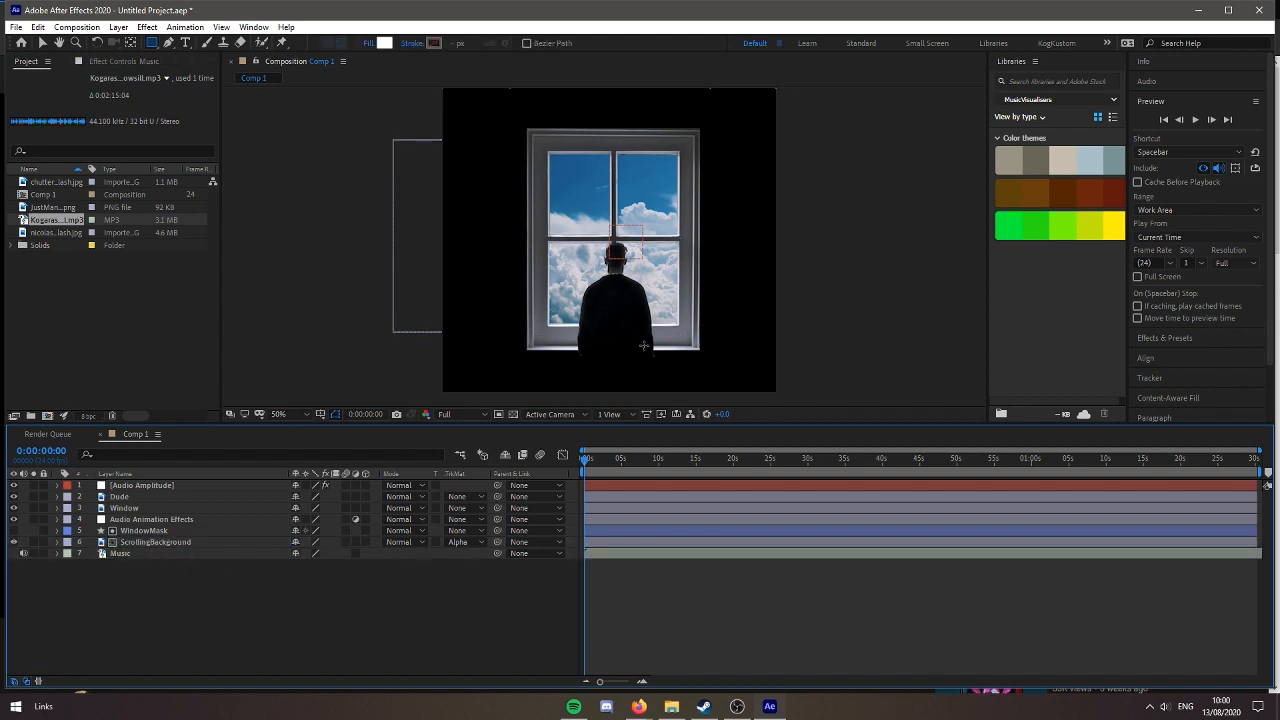
# Switch to the Selection tool, reveal the Both Channels Slider of the Audio Amplitude layer, and briefly preview the composition
pyautogui.press('v')
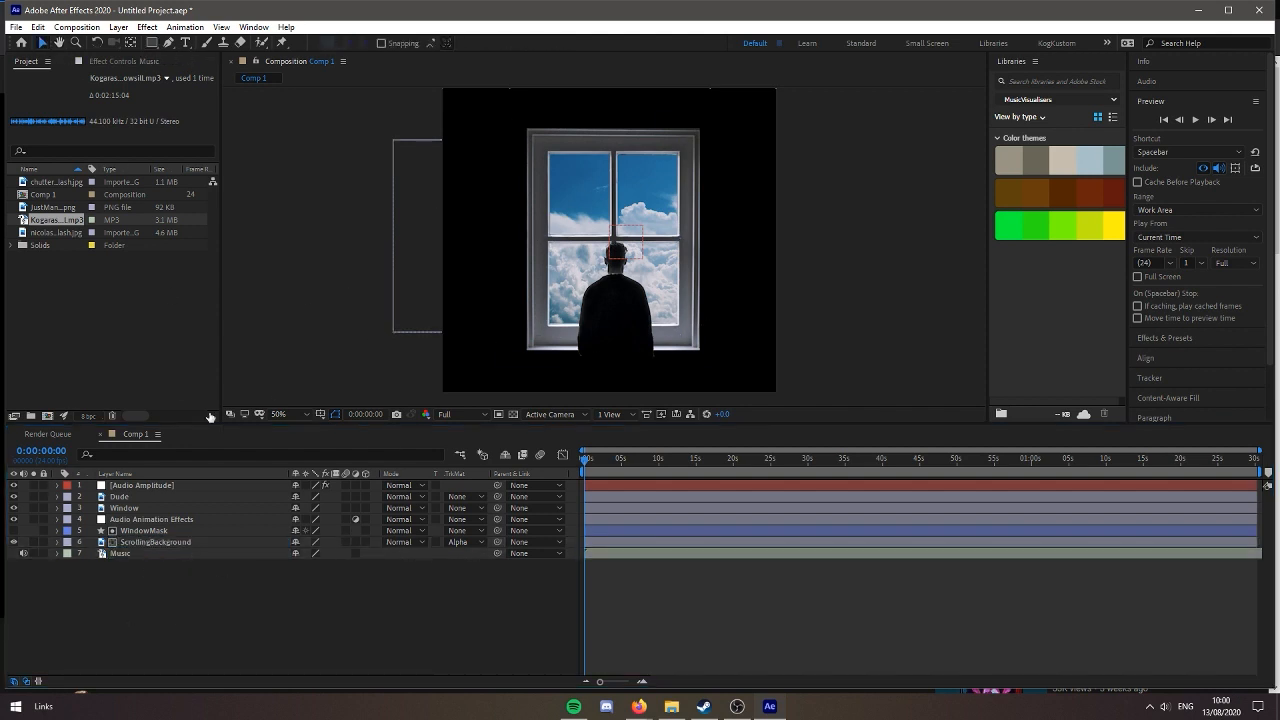
pyautogui.click(115, 486)
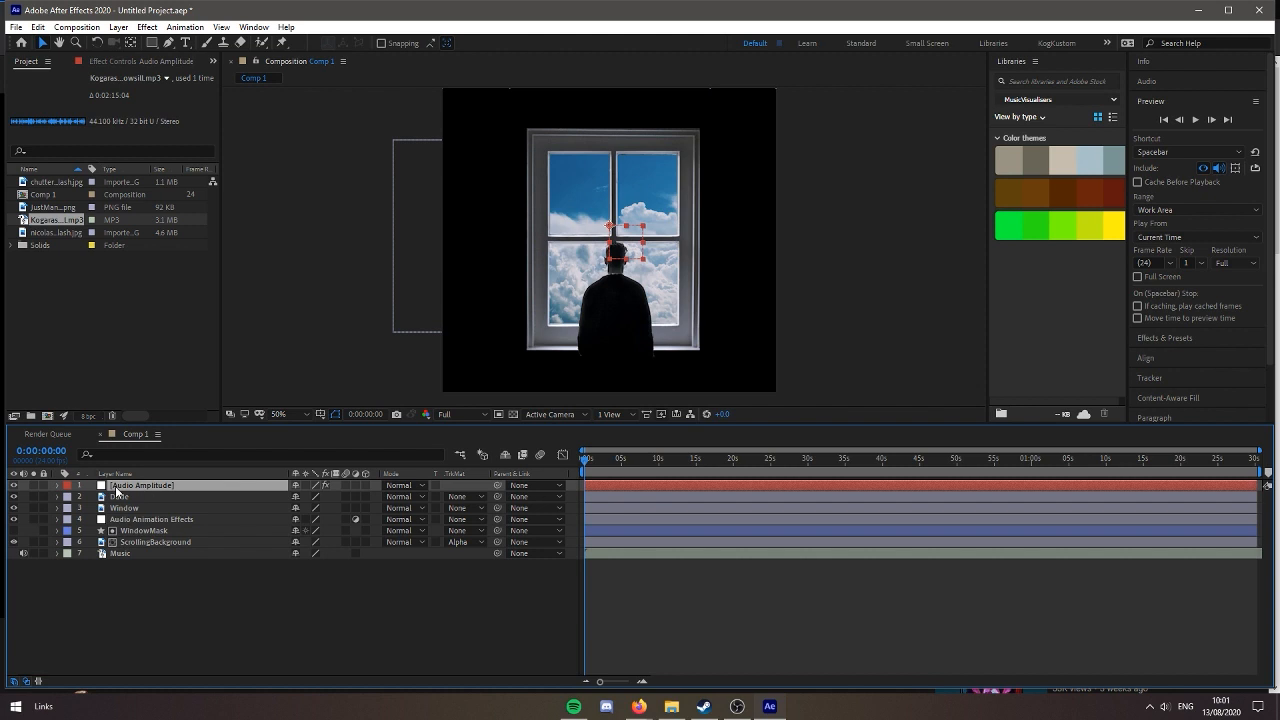
pyautogui.click(57, 485)
pyautogui.click(153, 525)
pyautogui.press('space')
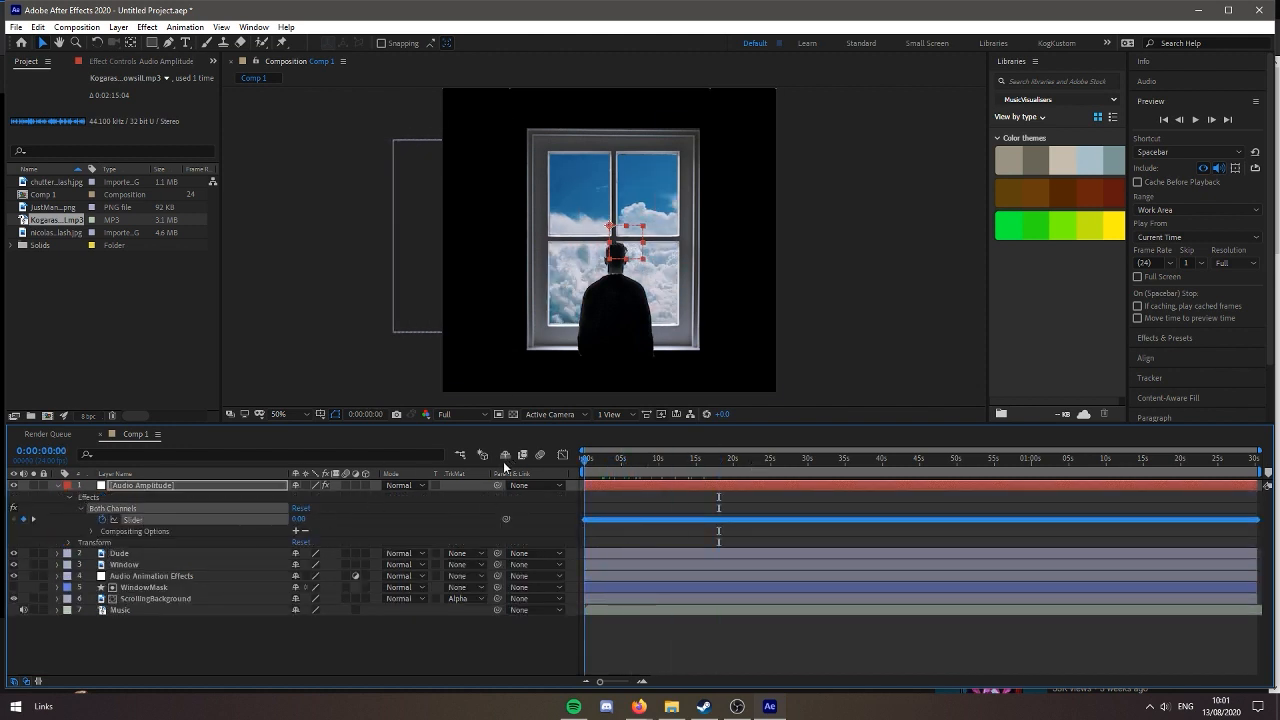
pyautogui.press('space')
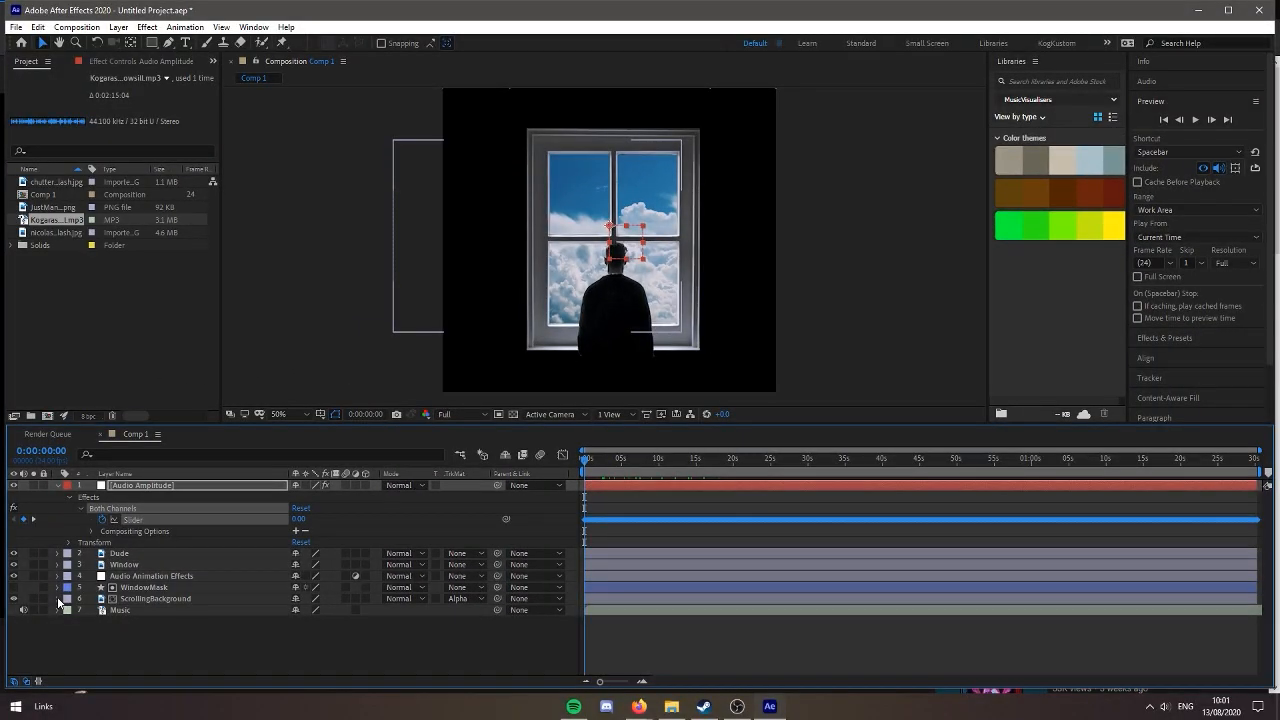
# Apply the Exposure effect to the Audio Animation Effects layer
pyautogui.click(69, 611)
pyautogui.hotkey('ctrl', 'space')
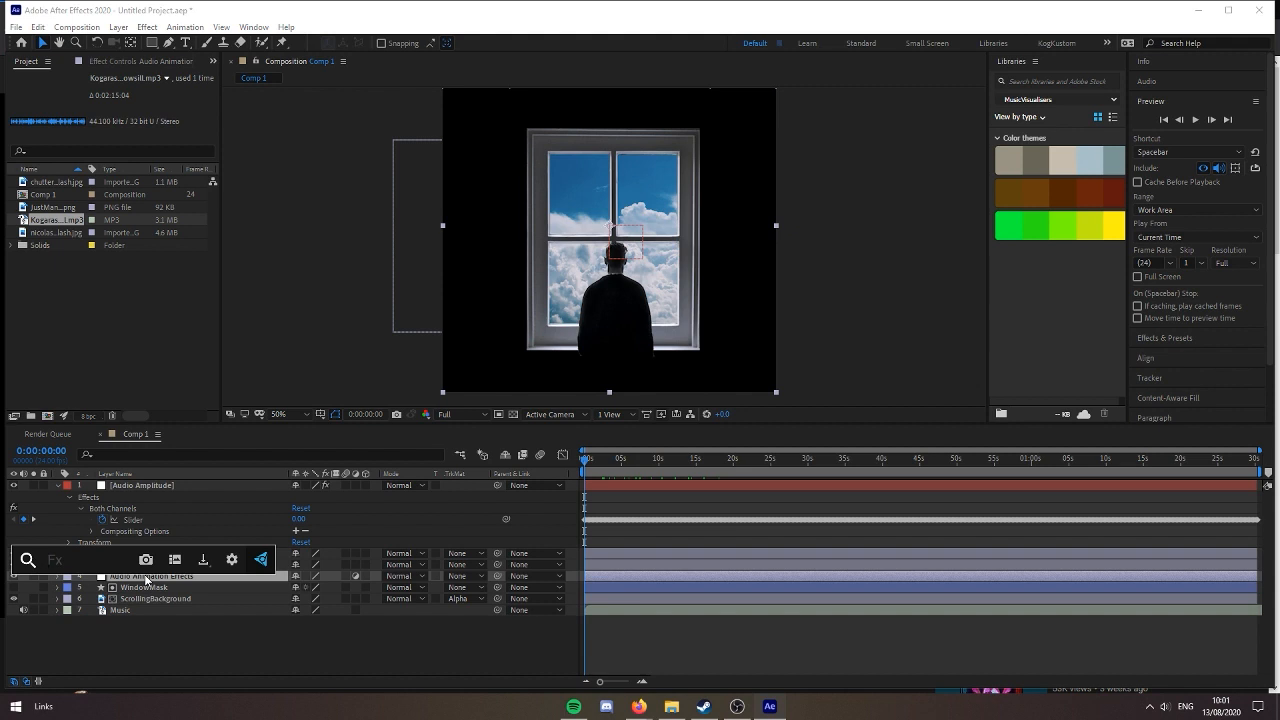
pyautogui.write('expo')
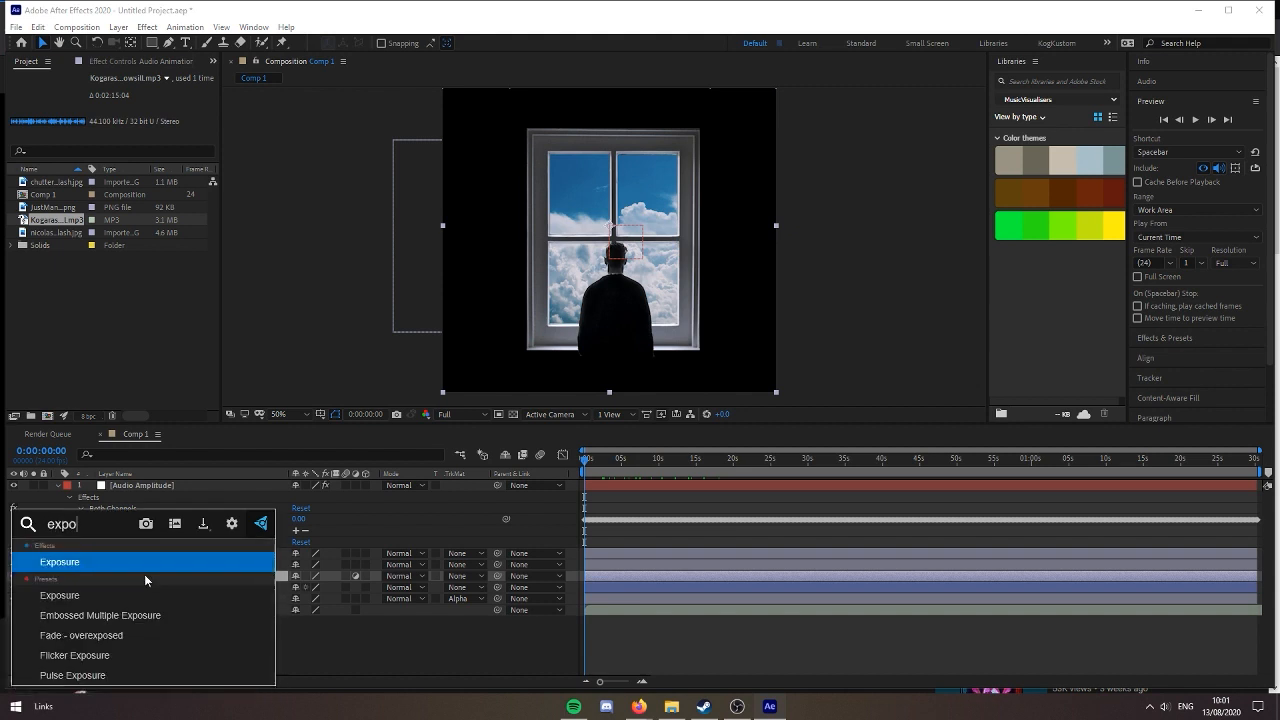
pyautogui.press('Return')
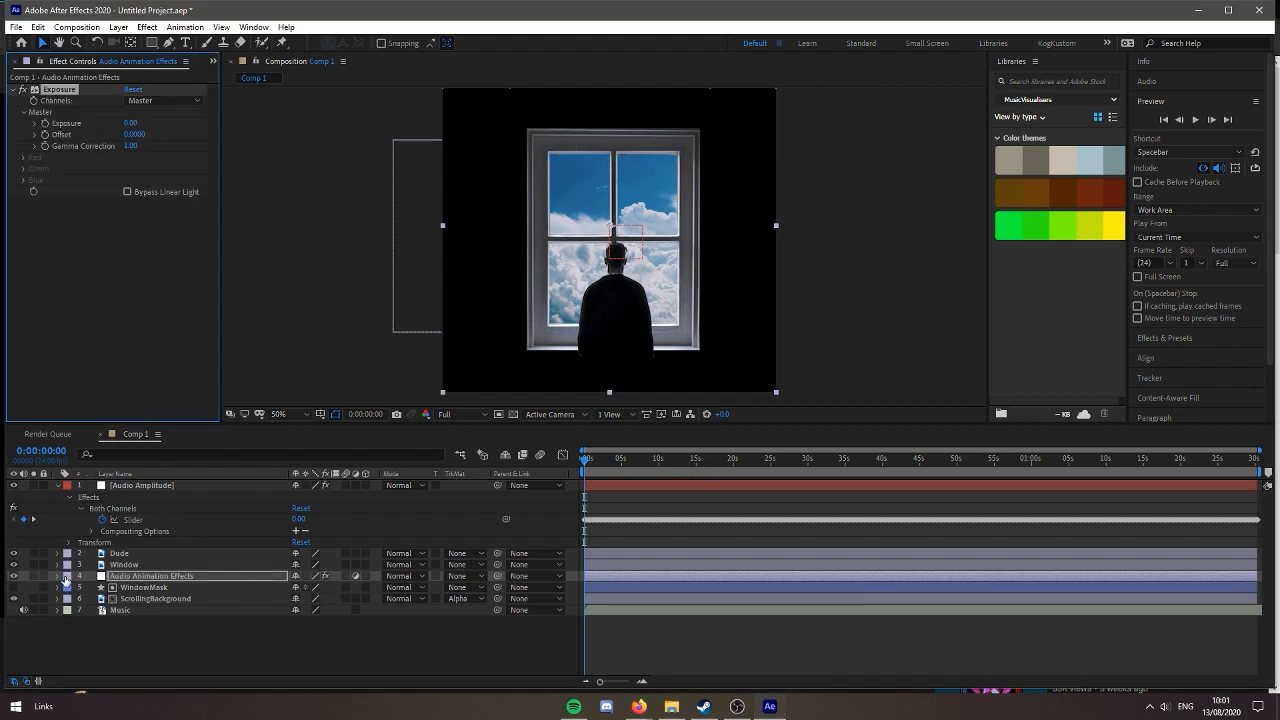
# Add an expression to the effect's Master Exposure property and link it to the Both Channels Slider of the Audio Amplitude layer
pyautogui.click(59, 577)
pyautogui.click(69, 589)
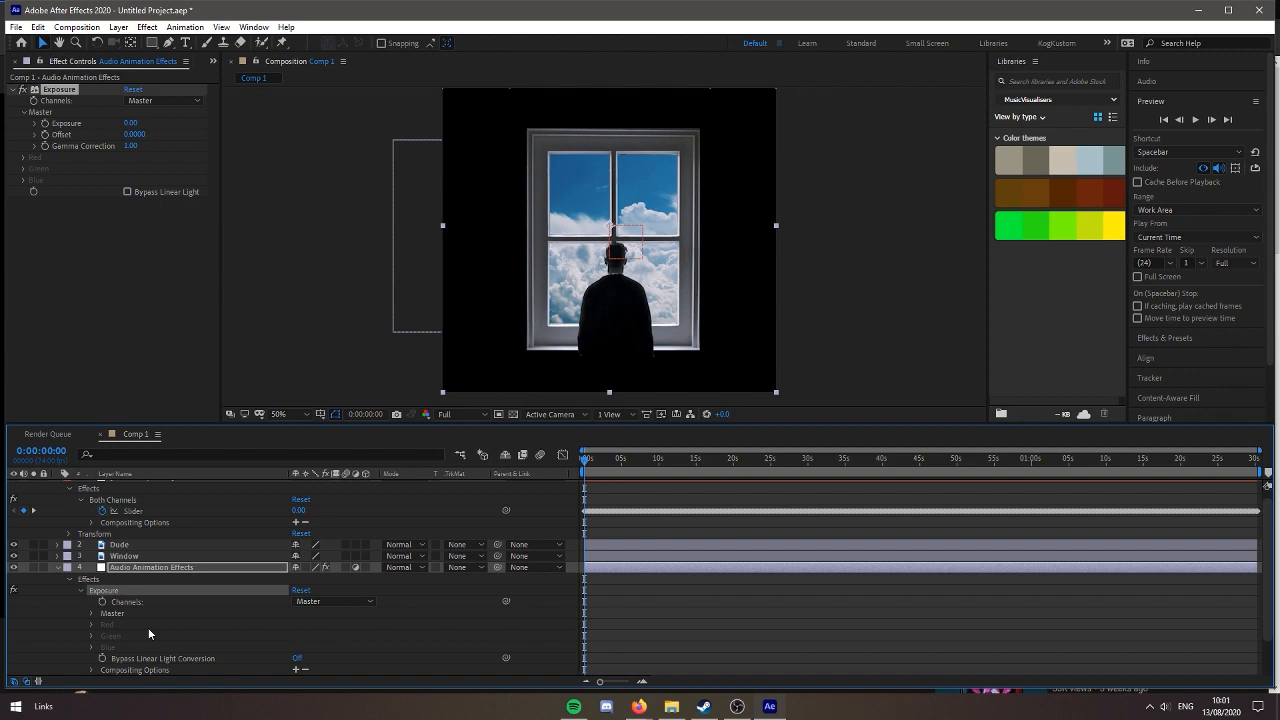
pyautogui.click(91, 613)
pyautogui.keyDown('alt'); pyautogui.click(114, 624); pyautogui.keyUp('alt')
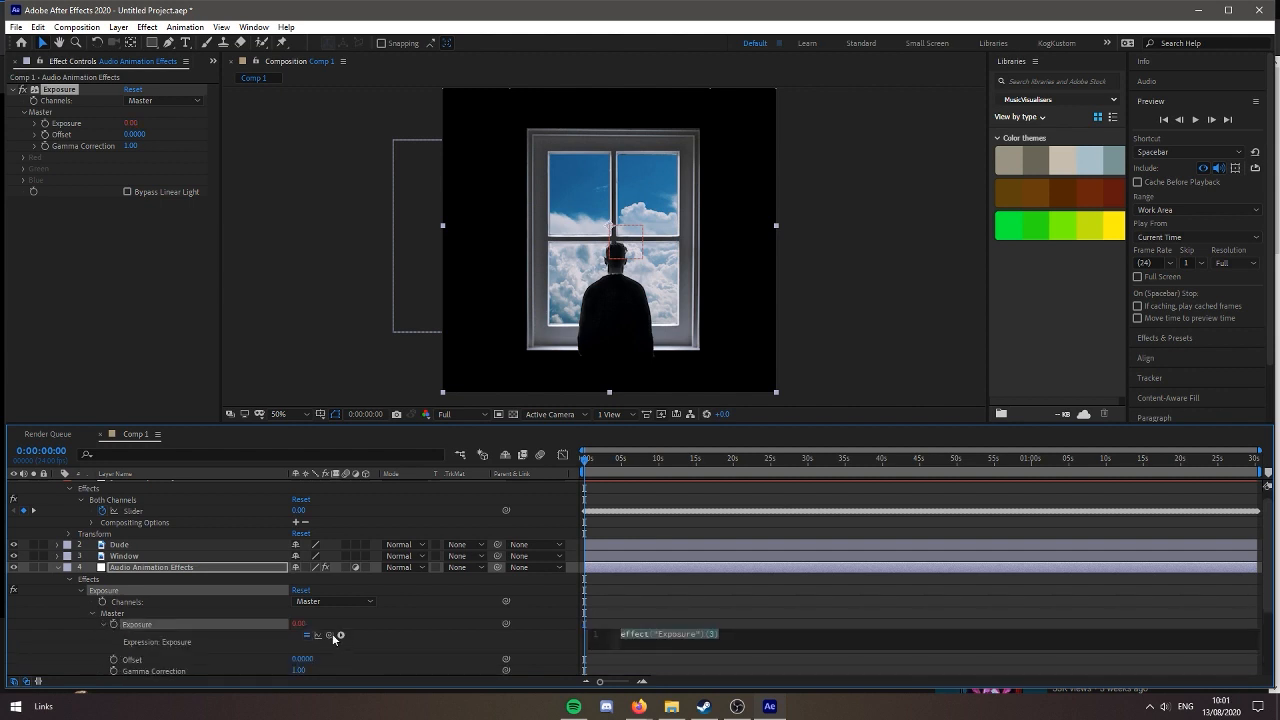
pyautogui.moveTo(330, 635); pyautogui.dragTo(189, 628)
pyautogui.click(162, 625)
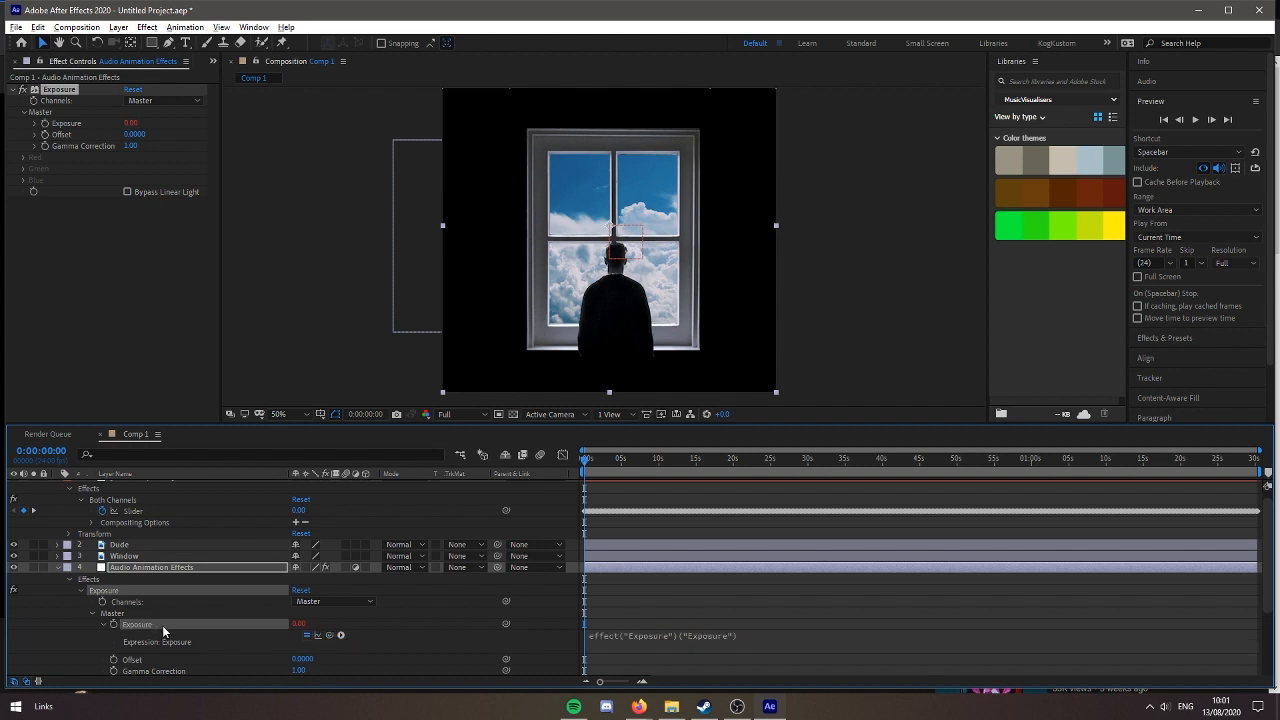
pyautogui.moveTo(330, 635); pyautogui.dragTo(135, 513)
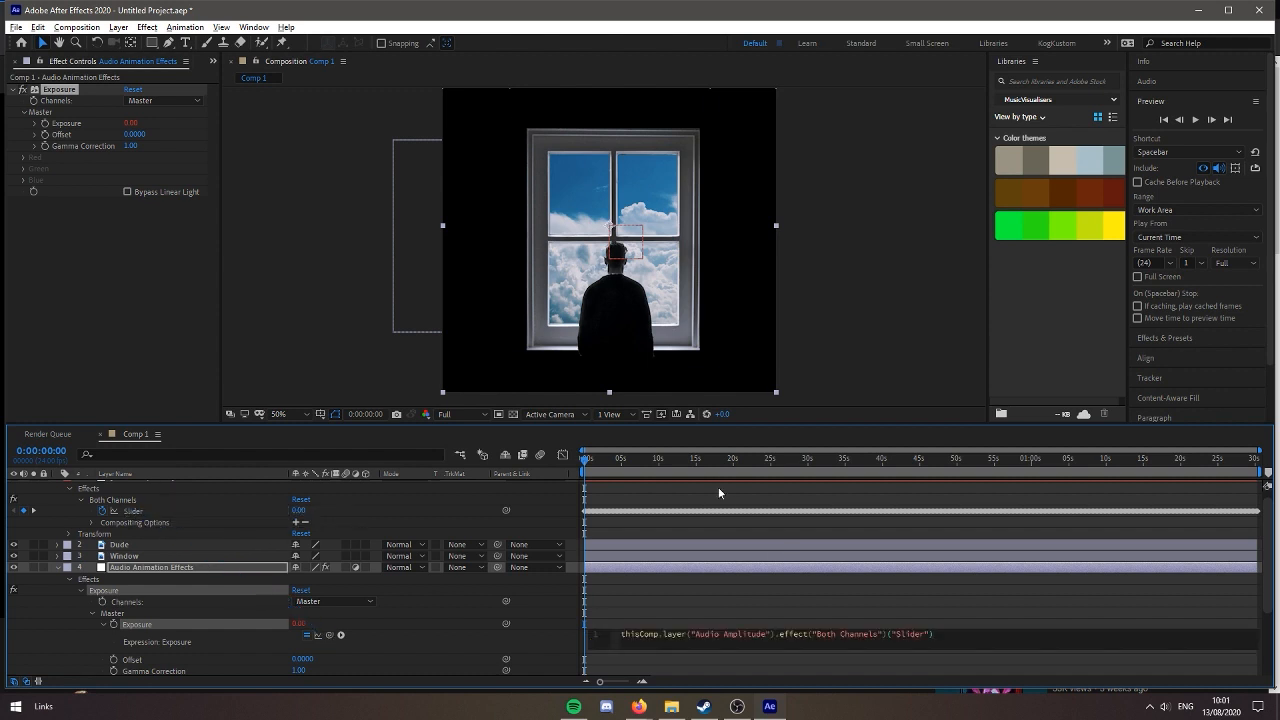
# Preview the composition to check how the exposure reacts to the music
pyautogui.click(551, 462)
pyautogui.press('space')
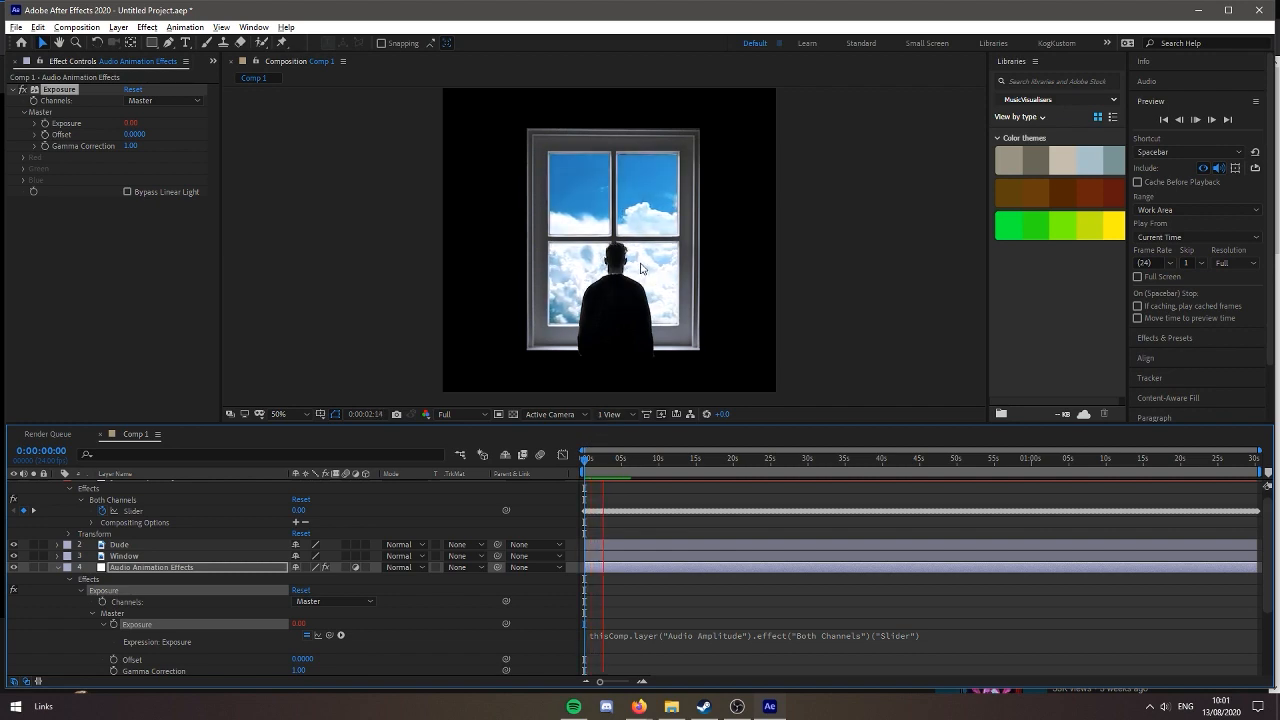
pyautogui.moveTo(638, 706)
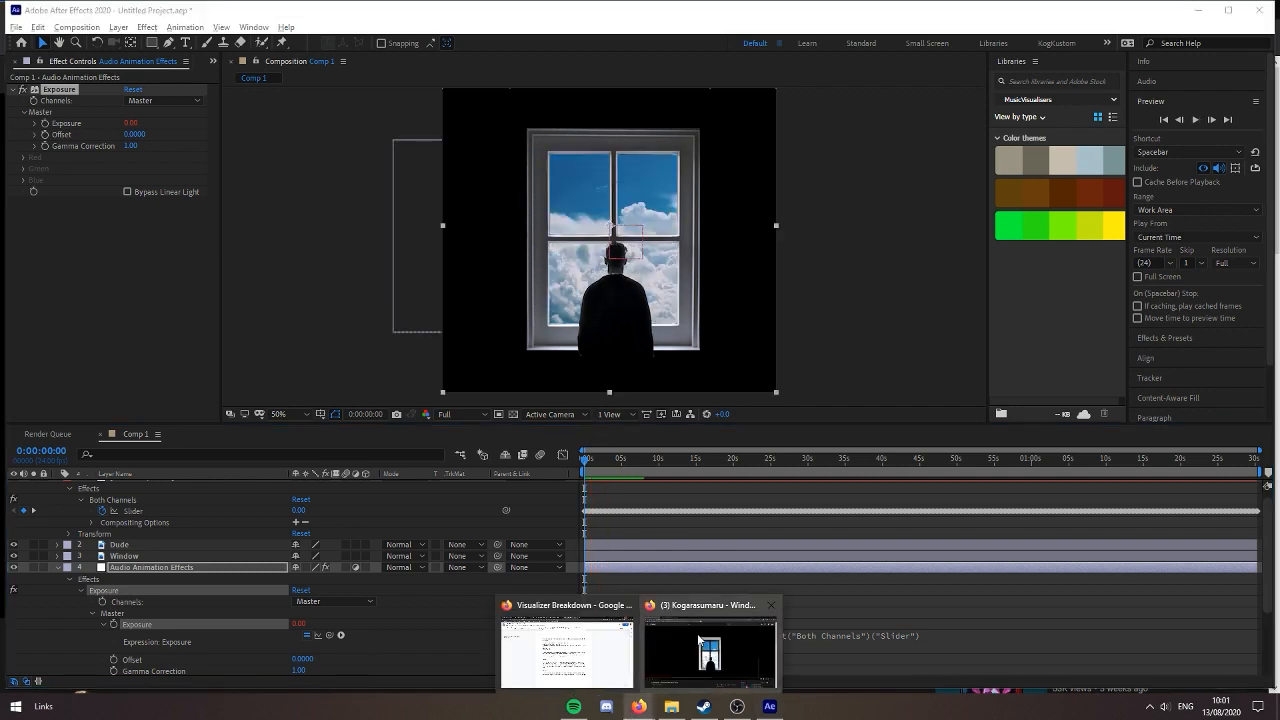
pyautogui.moveTo(560, 655)
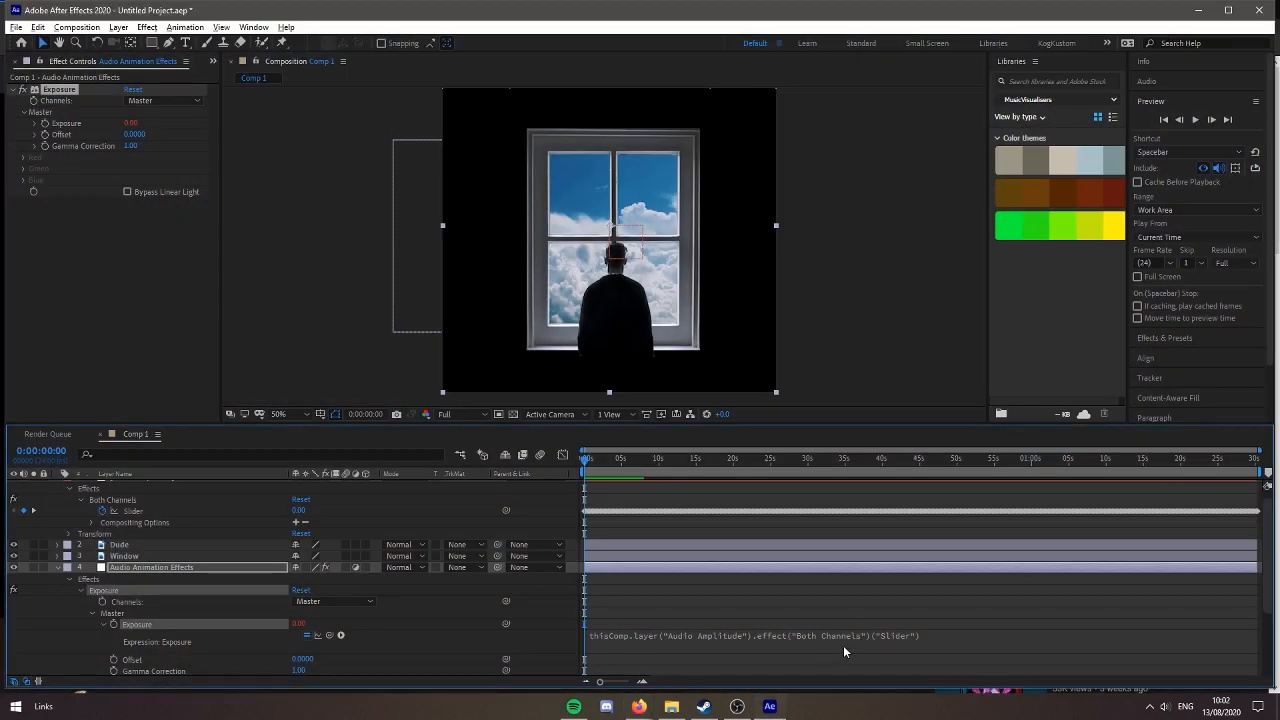
# Rewrite the Exposure expression to store the Both Channels Slider reference as t, followed by linear(t, 0, 1.8, 0, 0.5)
pyautogui.click(843, 645)
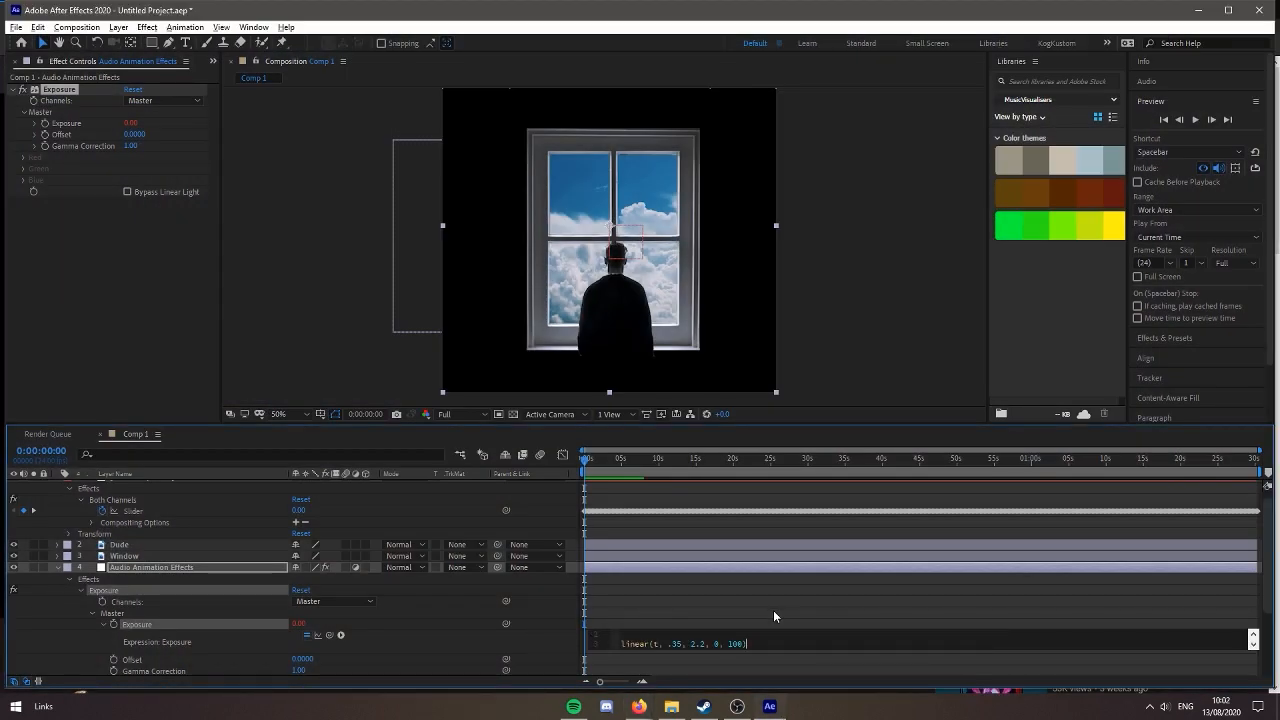
pyautogui.click(798, 556)
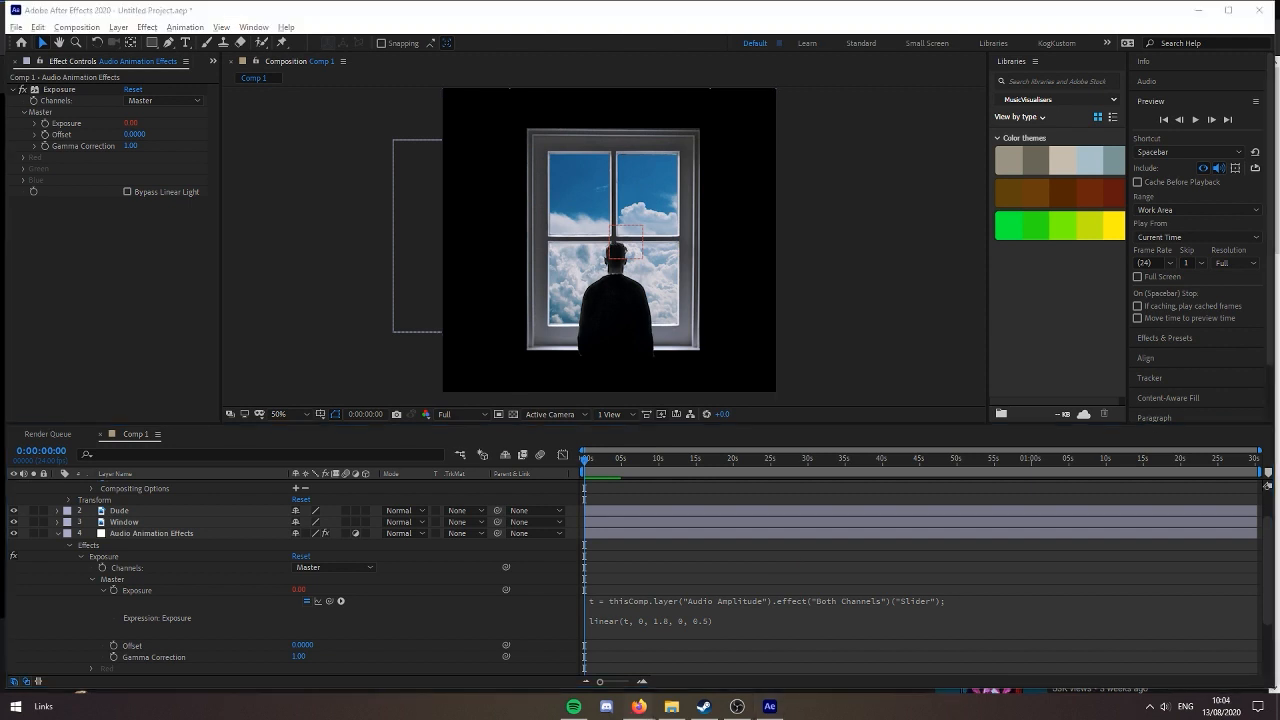
pyautogui.hotkey('alt', 'Tab')
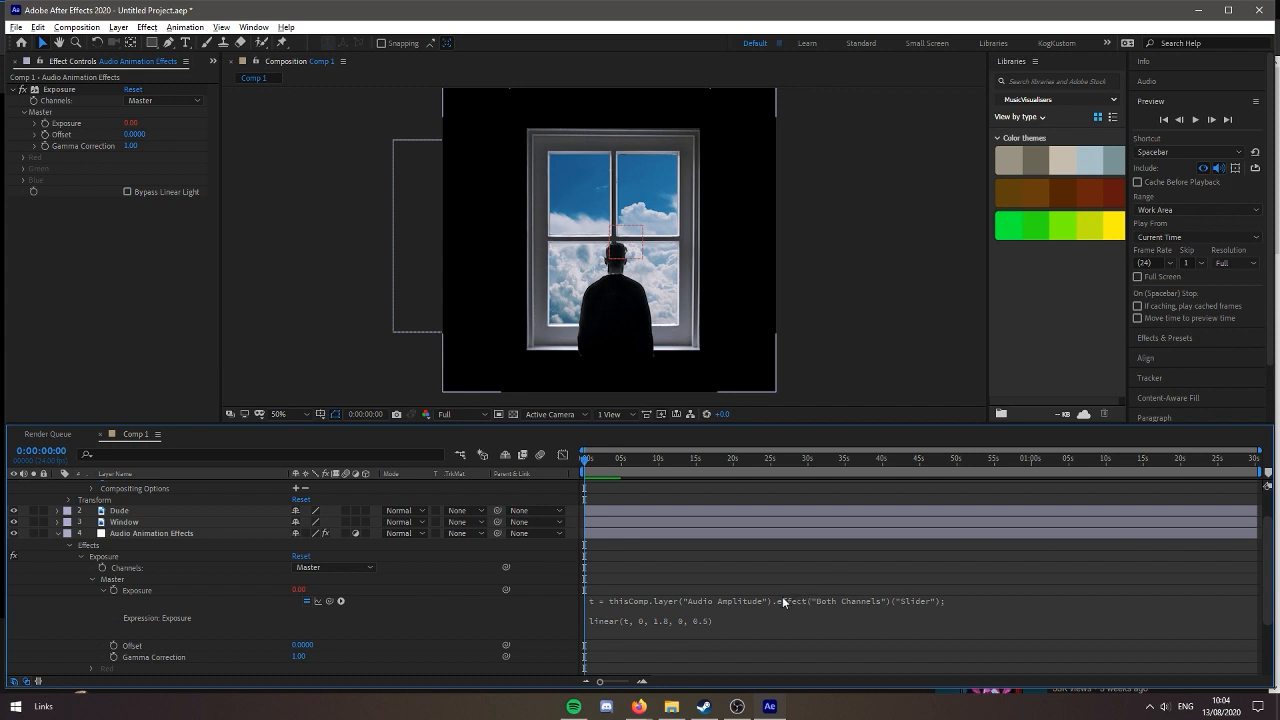
# Collapse and reopen the Exposure property's expression and enter its text editor
pyautogui.click(105, 589)
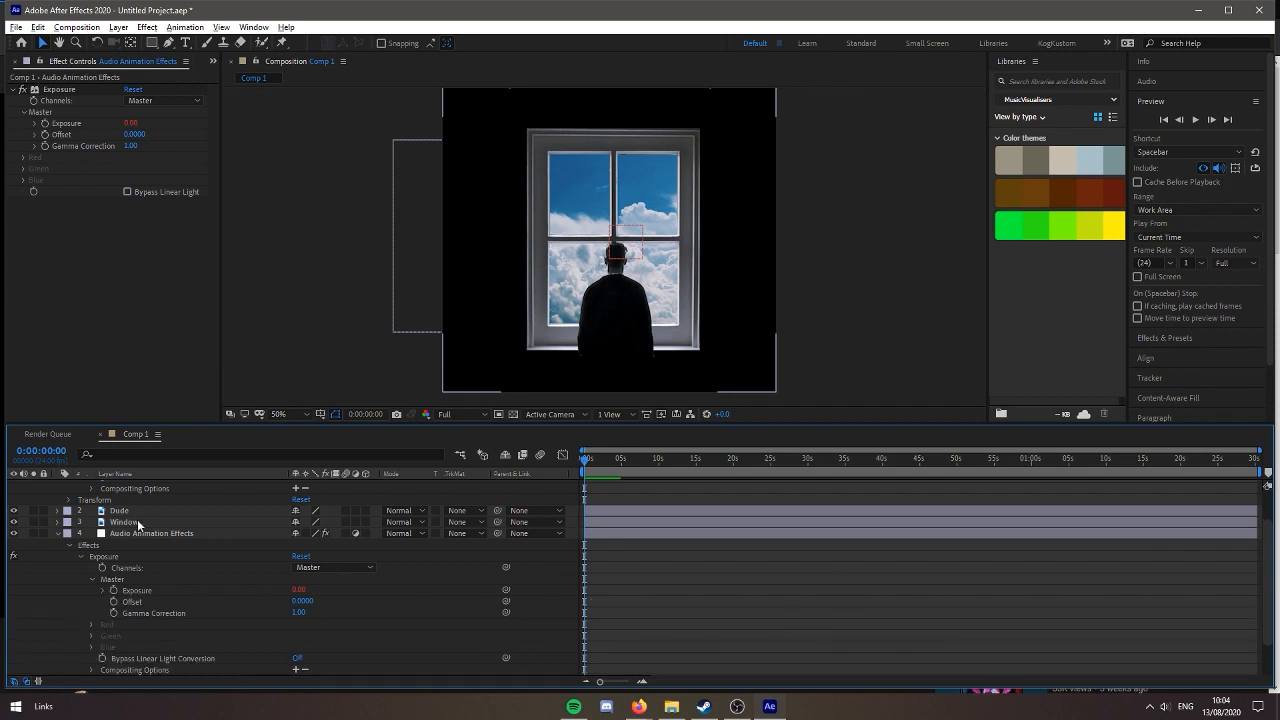
pyautogui.scroll(2, 152, 495)
pyautogui.scroll(-2, 104, 618)
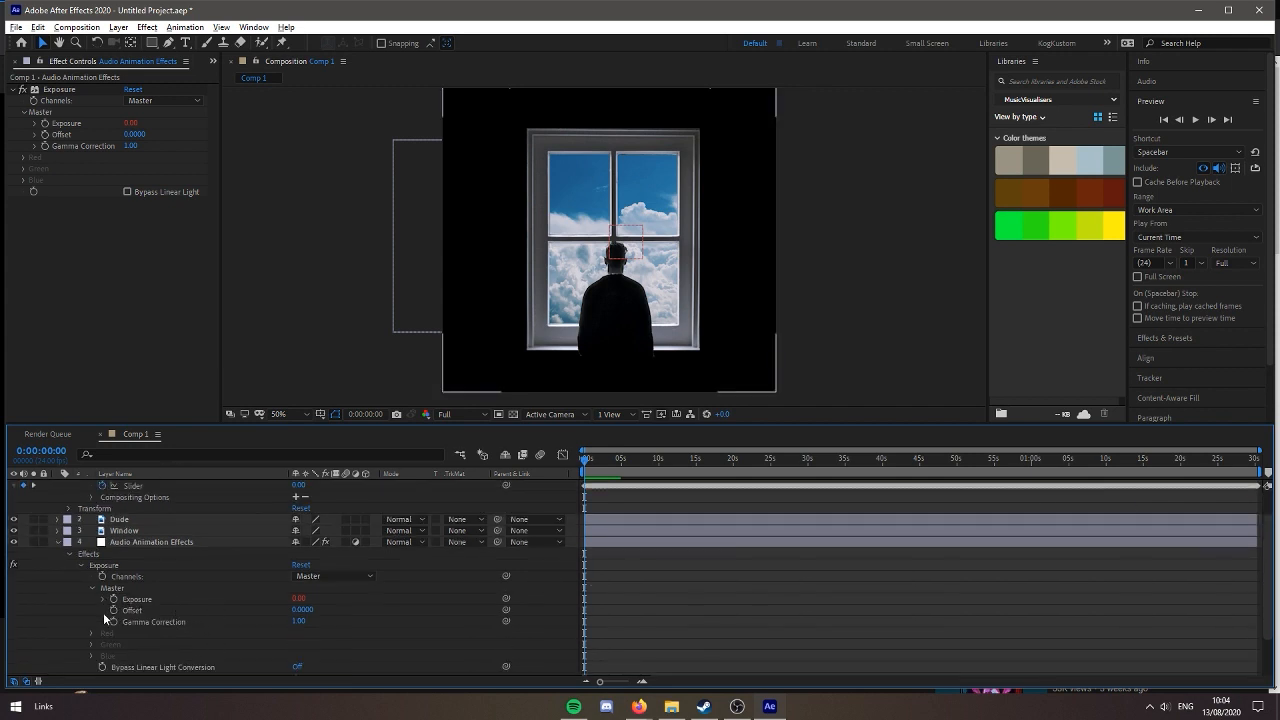
pyautogui.click(101, 598)
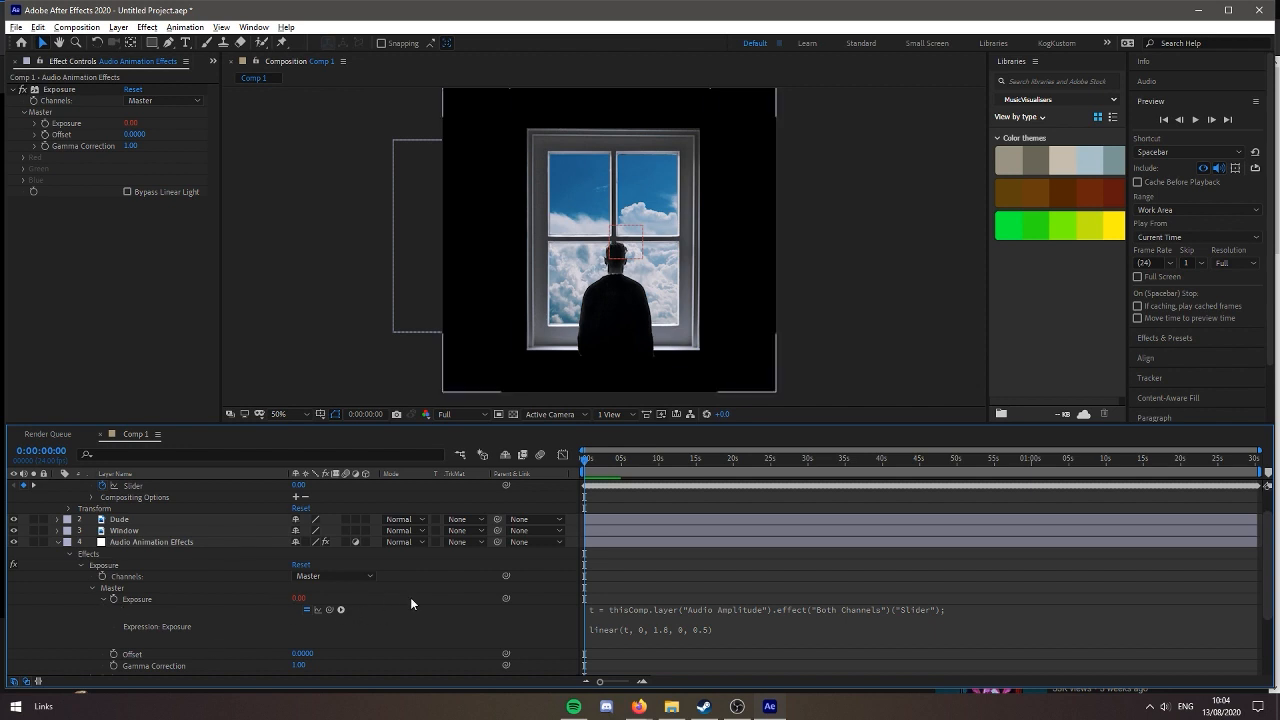
pyautogui.scroll(2, 410, 603)
pyautogui.scroll(-2, 694, 632)
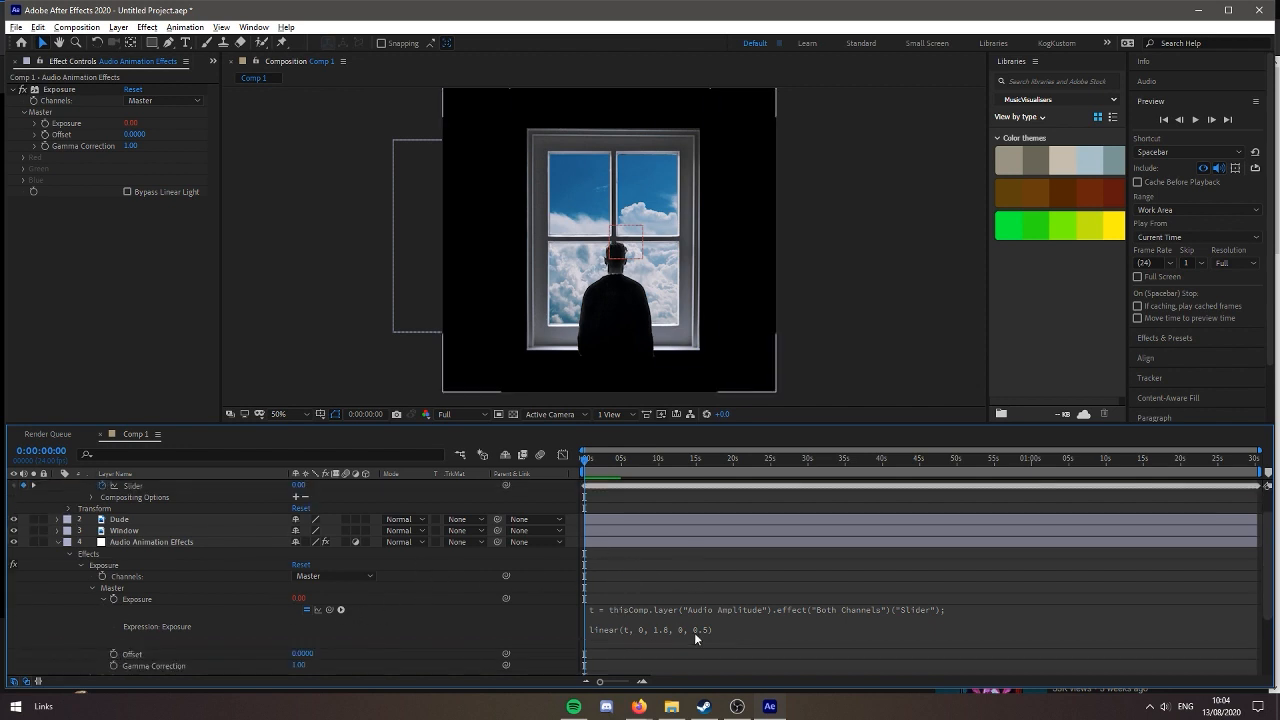
pyautogui.click(638, 626)
pyautogui.click(757, 632)
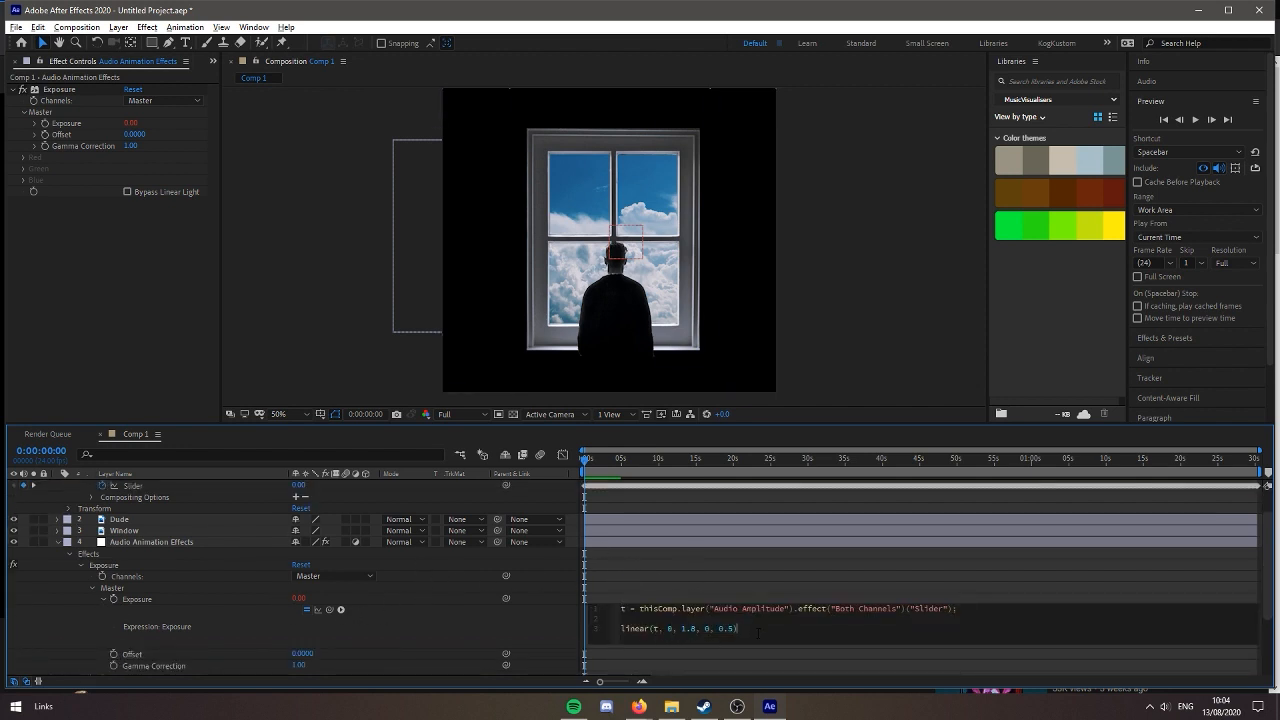
# Examine the expression's definition of t and its reference to the Audio Amplitude layer's Both Channels Slider
pyautogui.moveTo(789, 609); pyautogui.dragTo(722, 609)
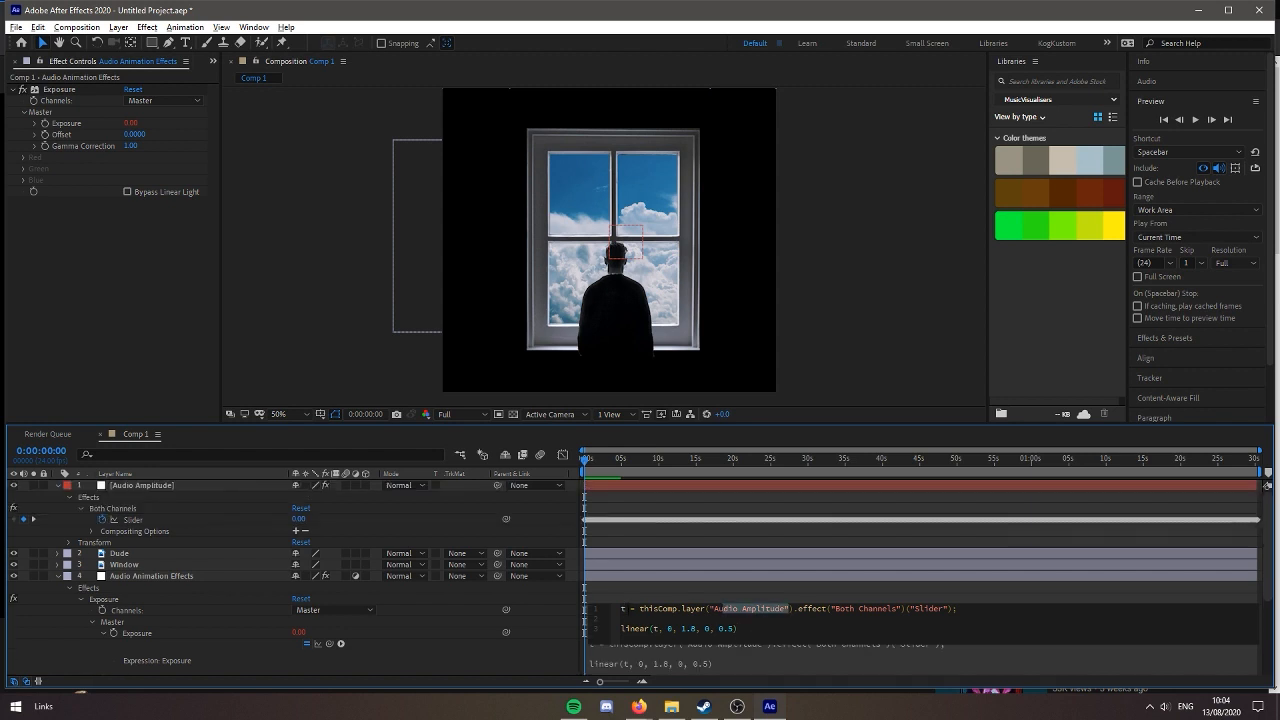
pyautogui.click(622, 609)
pyautogui.click(677, 618)
pyautogui.moveTo(639, 609); pyautogui.dragTo(735, 613)
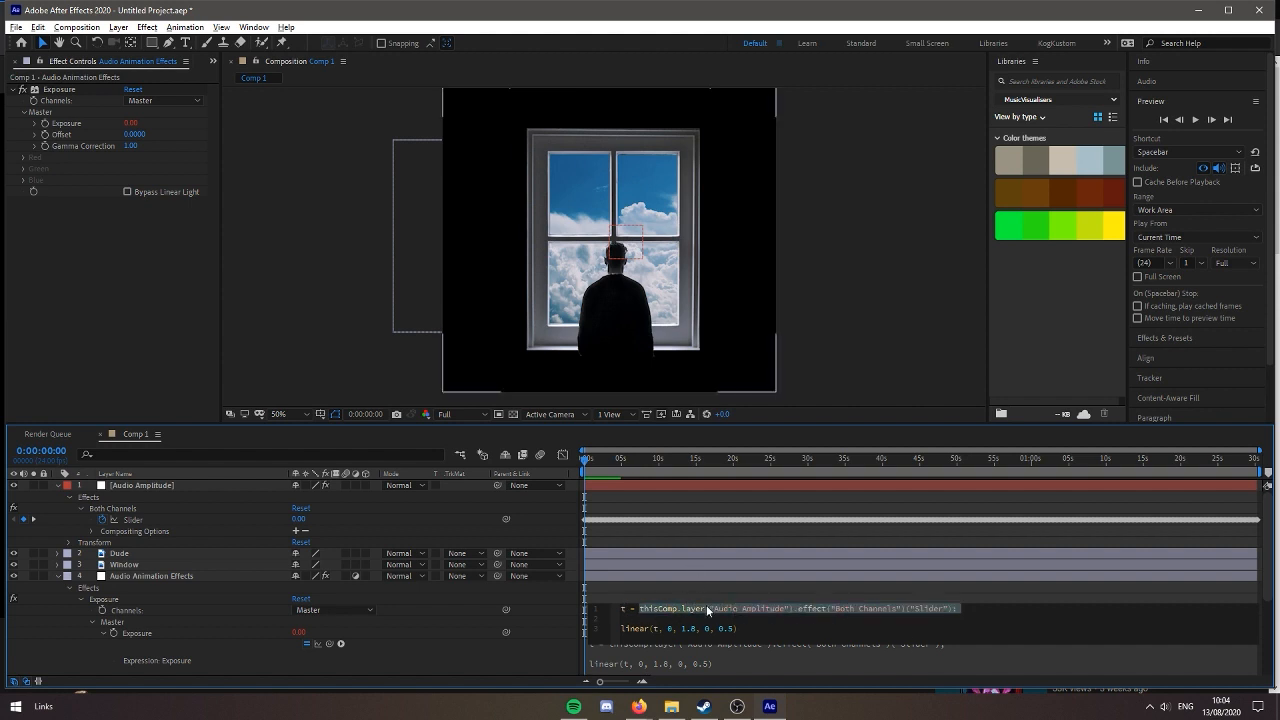
pyautogui.click(701, 609)
pyautogui.moveTo(701, 609); pyautogui.dragTo(960, 610)
pyautogui.click(764, 609)
pyautogui.doubleClick(810, 609)
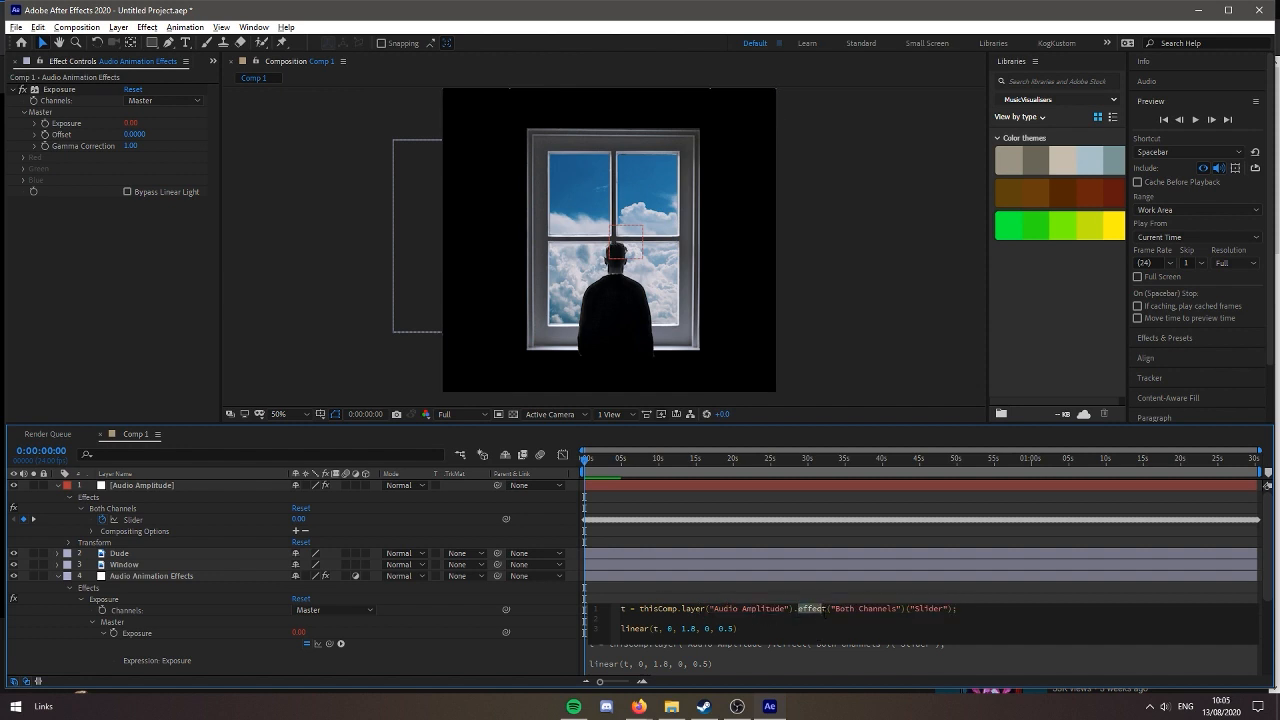
pyautogui.moveTo(831, 609); pyautogui.dragTo(876, 609)
pyautogui.click(125, 510)
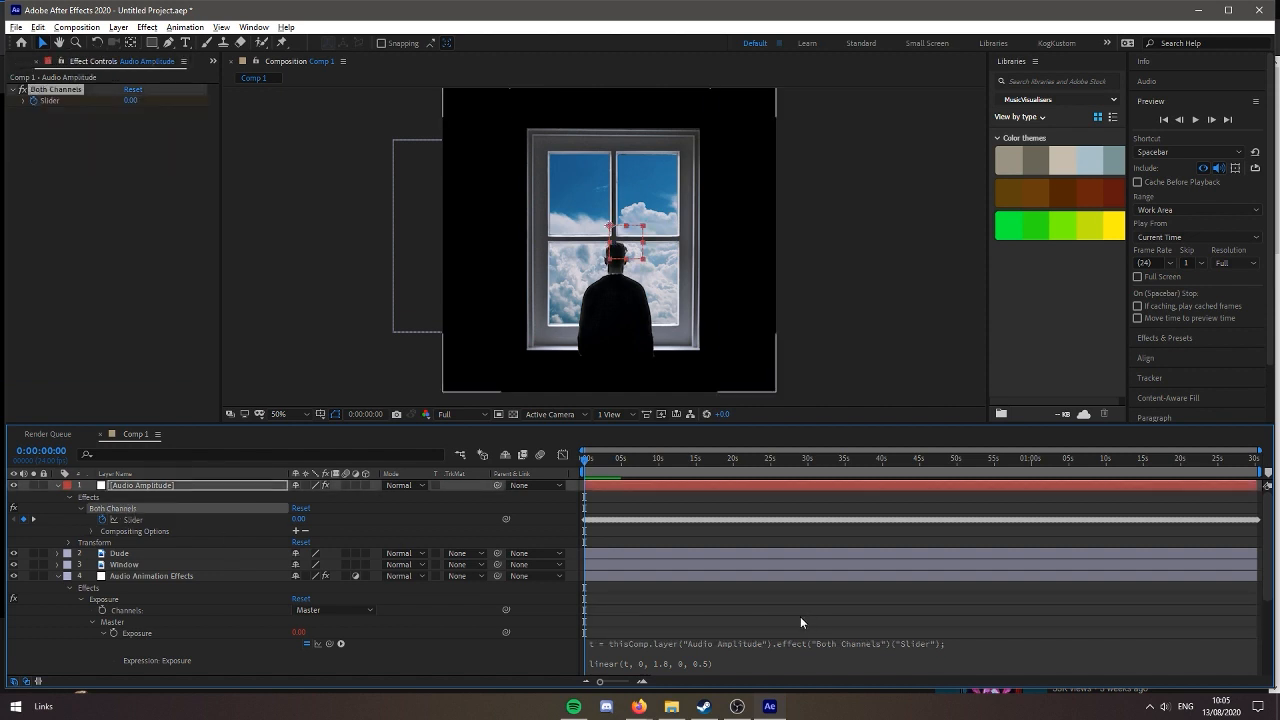
pyautogui.click(897, 645)
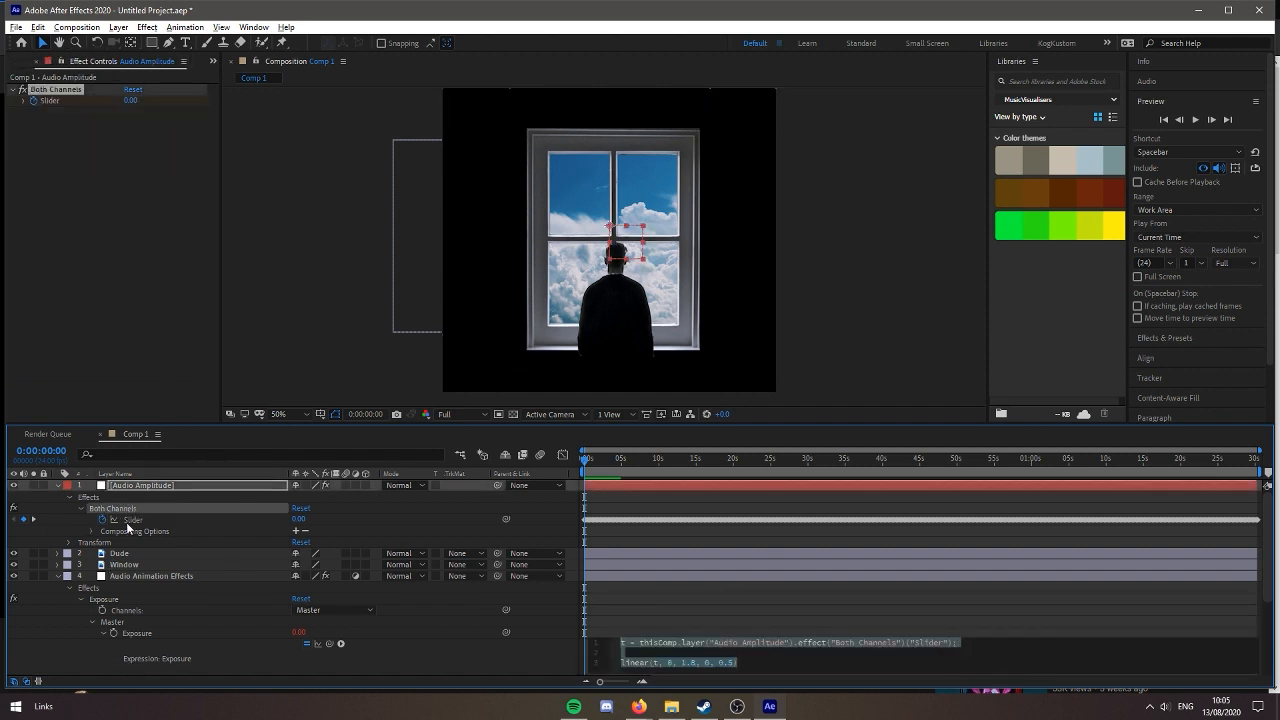
# Examine the input range of the linear function and move the playhead to 0:00:02:04 to compare the Slider and Exposure values
pyautogui.click(754, 662)
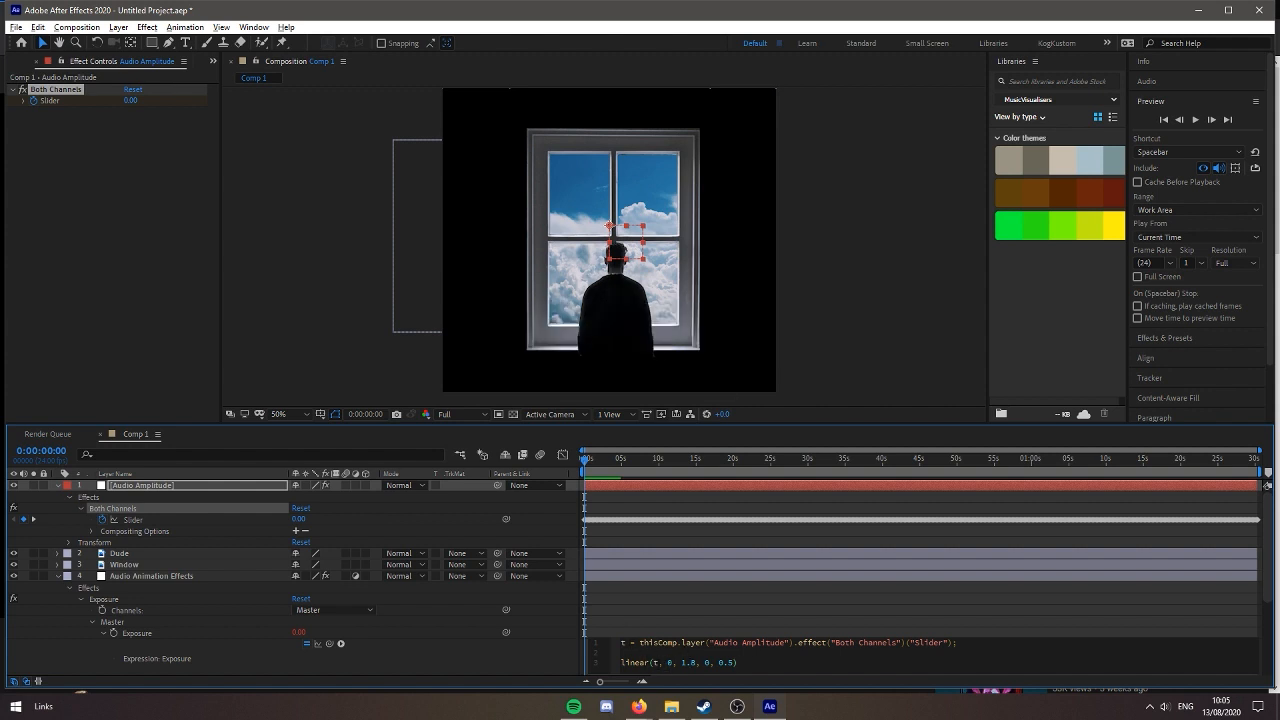
pyautogui.doubleClick(669, 663)
pyautogui.doubleClick(688, 663)
pyautogui.moveTo(624, 461)
pyautogui.mouseDown()
pyautogui.moveTo(682, 468)
pyautogui.moveTo(600, 463)
pyautogui.mouseUp()
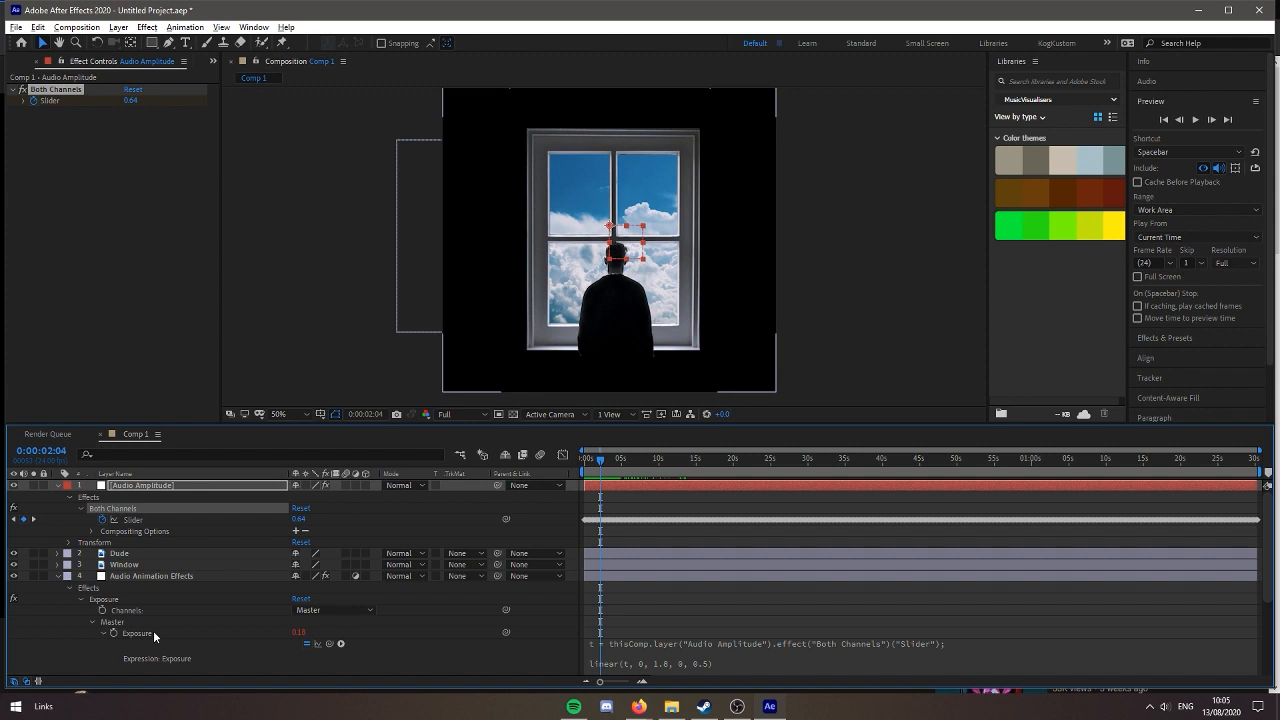
# Change the output range of the Exposure expression's linear function to 0.2 and 0.8, and preview the composition
pyautogui.click(687, 670)
pyautogui.click(708, 666)
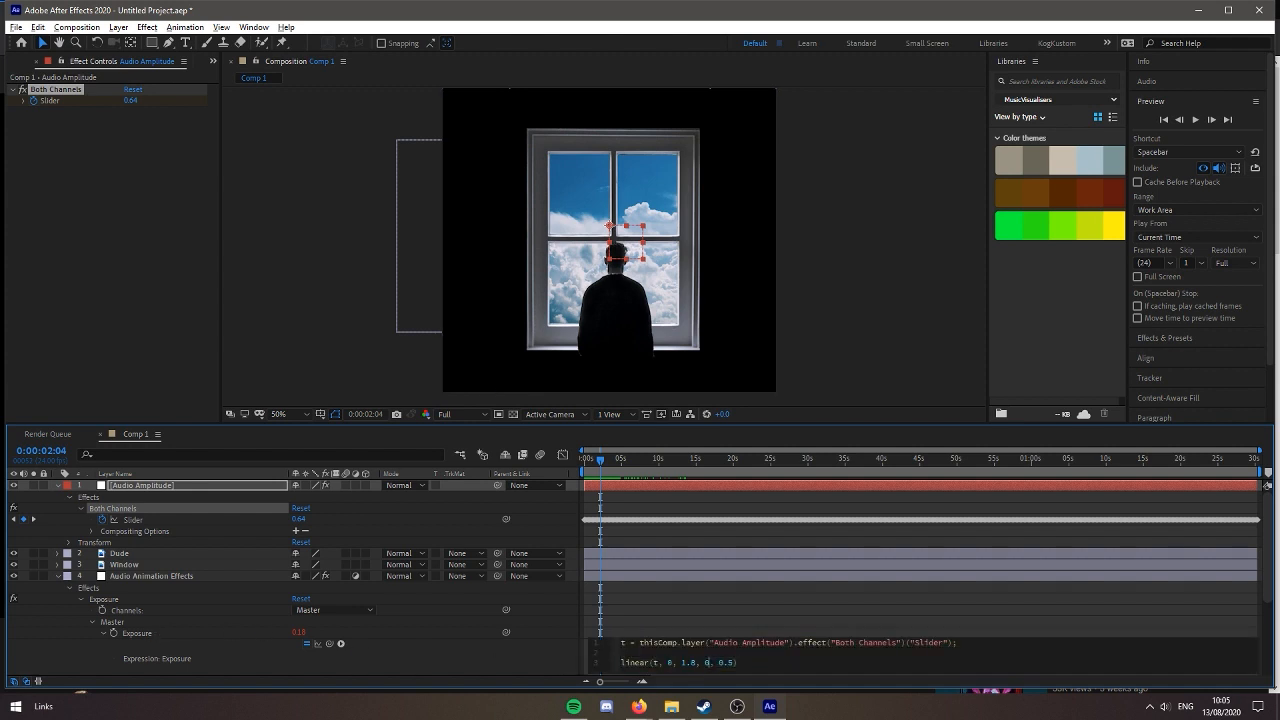
pyautogui.write('.5')
pyautogui.press('BackSpace')
pyautogui.write('8')
pyautogui.click(763, 607)
pyautogui.press('space')
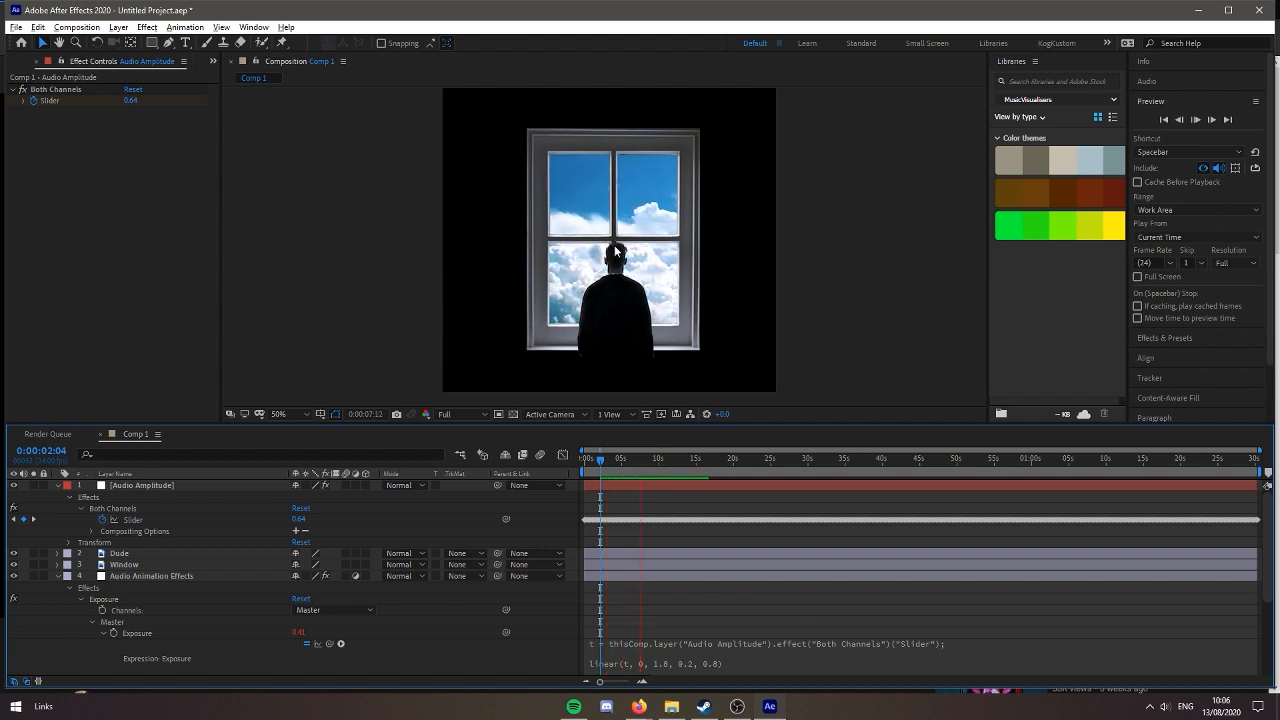
# Change the input range of the Exposure expression's linear function to 1 and 5, and preview the composition
pyautogui.click(643, 663)
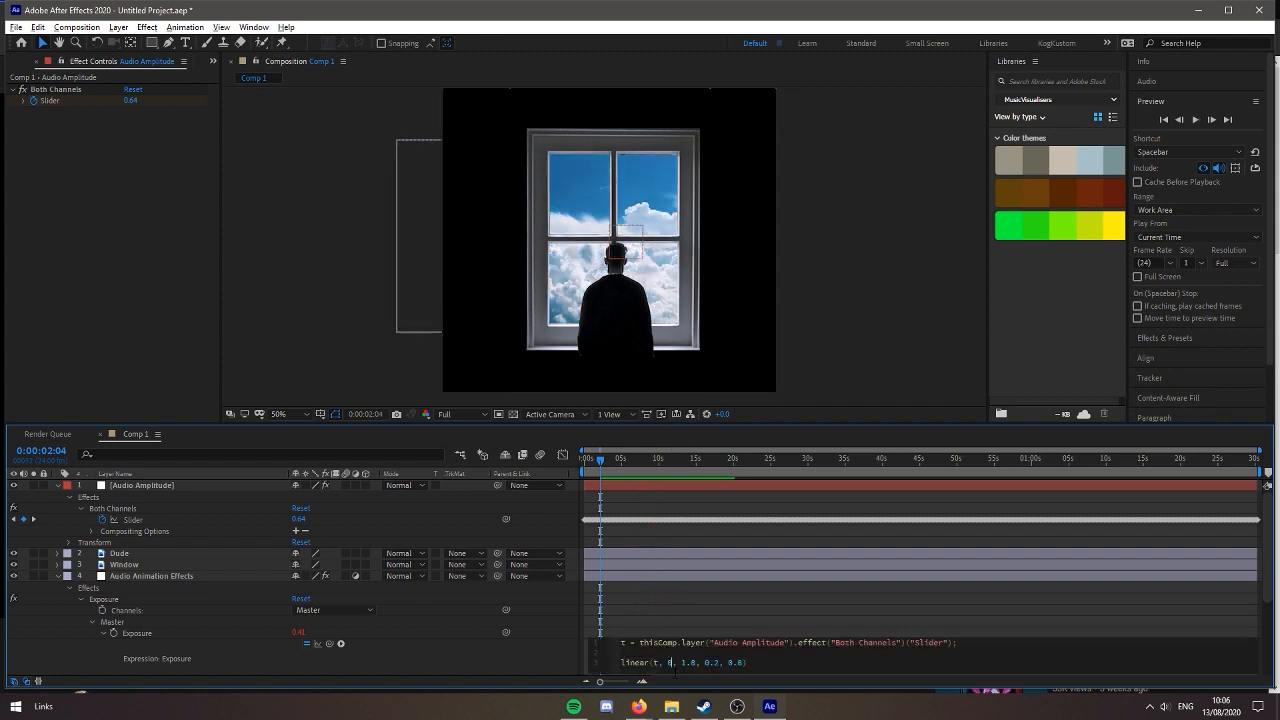
pyautogui.press('BackSpace')
pyautogui.write('1')
pyautogui.press('Right')
pyautogui.press('Right')
pyautogui.press('Right')
pyautogui.press('Right')
pyautogui.press('Right')
pyautogui.press('BackSpace')
pyautogui.press('BackSpace')
pyautogui.press('BackSpace')
pyautogui.write('5')
pyautogui.click(766, 602)
pyautogui.press('space')
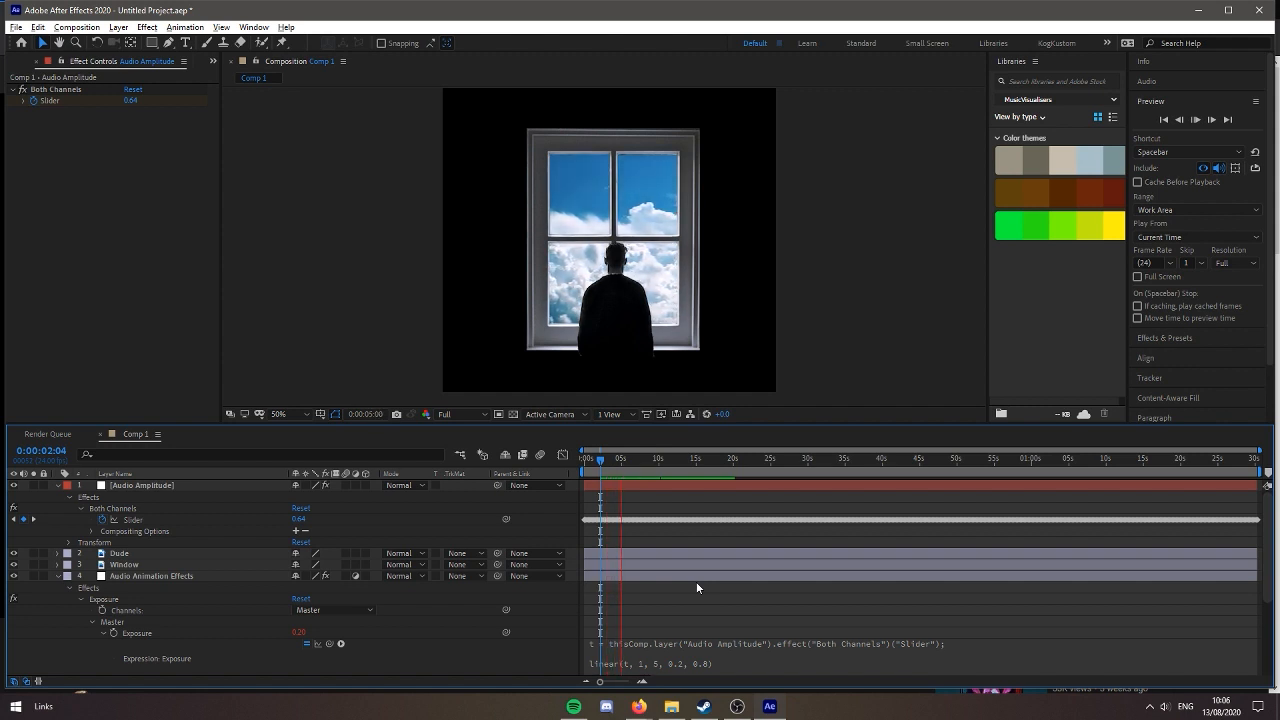
# Change the input minimum of the Exposure expression's linear function to 3 and move the playhead to 0:00:31:12 to check it
pyautogui.click(673, 660)
pyautogui.click(669, 662)
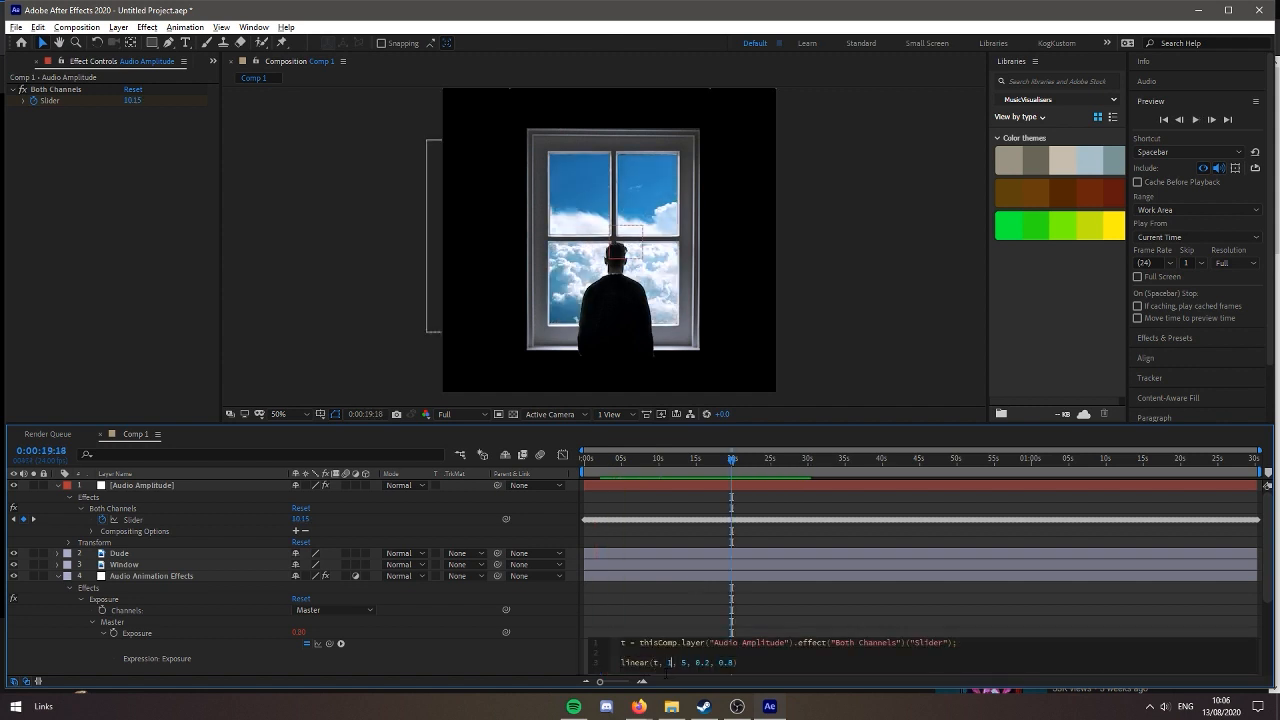
pyautogui.press('Delete')
pyautogui.write('3')
pyautogui.click(693, 628)
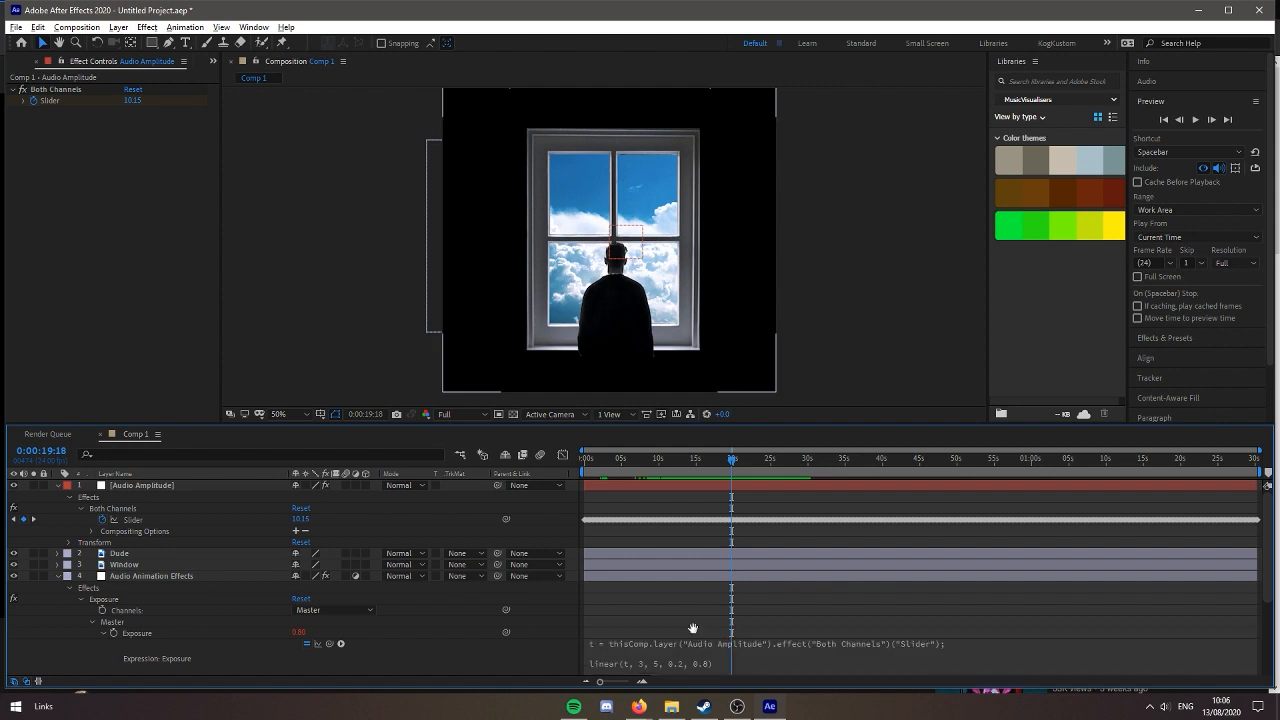
pyautogui.moveTo(725, 468); pyautogui.dragTo(818, 486)
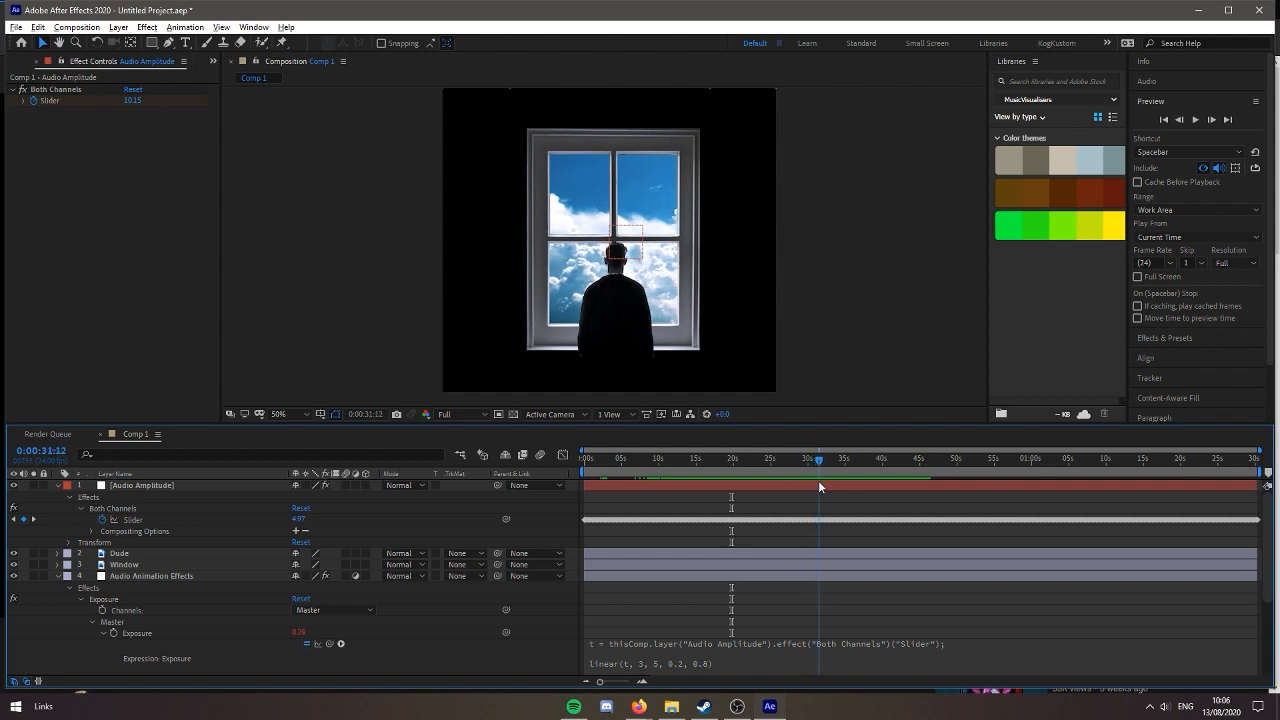
# Set the input range of the Exposure expression's linear function to 10 and 25
pyautogui.click(652, 665)
pyautogui.click(684, 664)
pyautogui.doubleClick(684, 663)
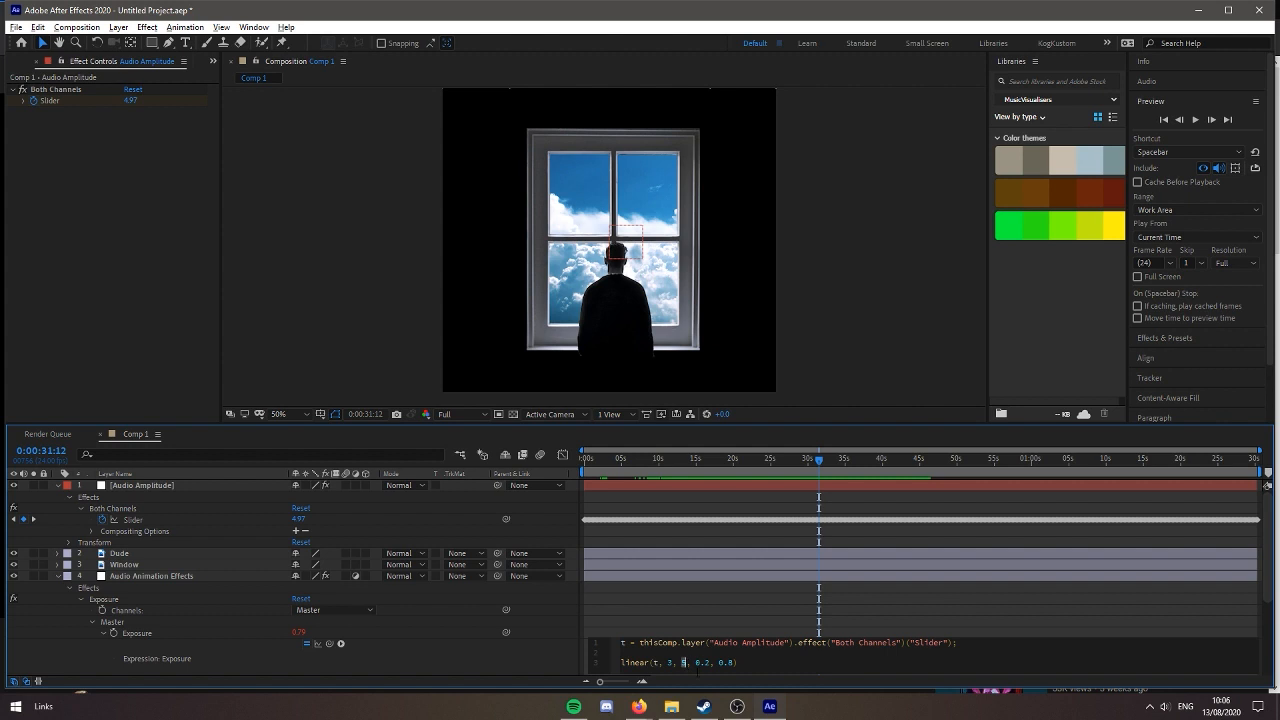
pyautogui.write('25')
pyautogui.click(672, 663)
pyautogui.press('BackSpace')
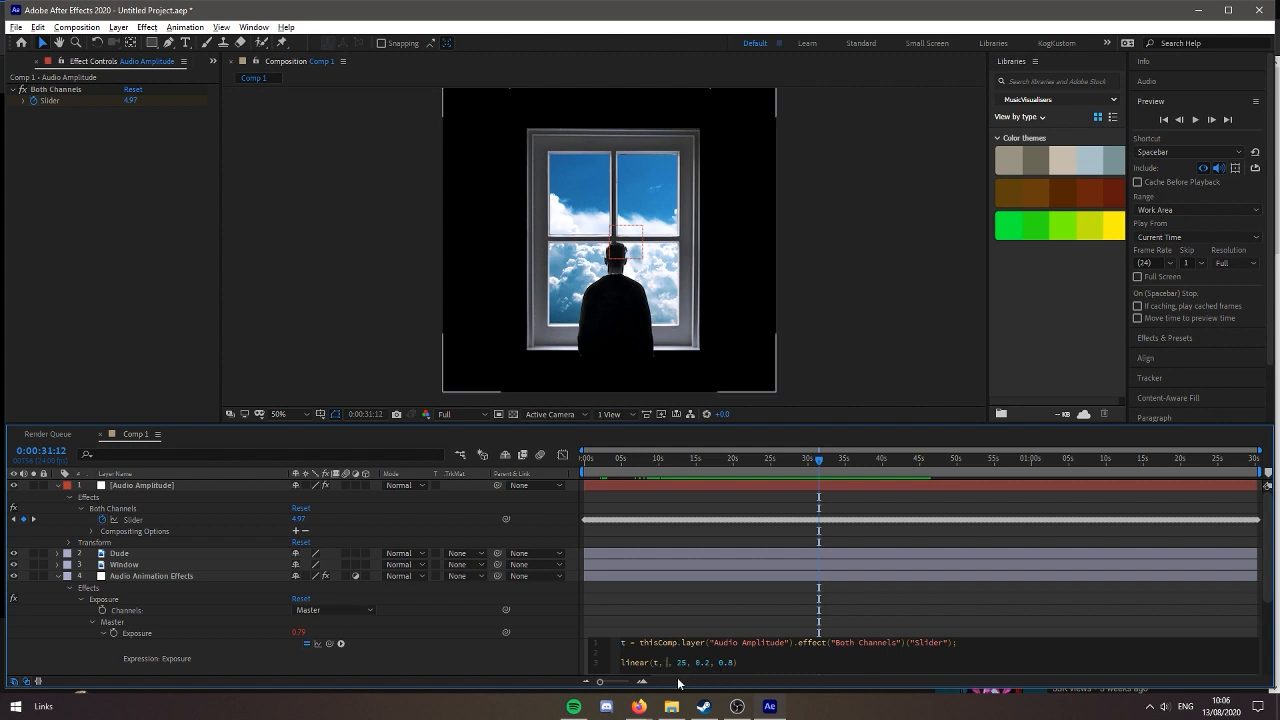
pyautogui.write('10')
pyautogui.click(692, 616)
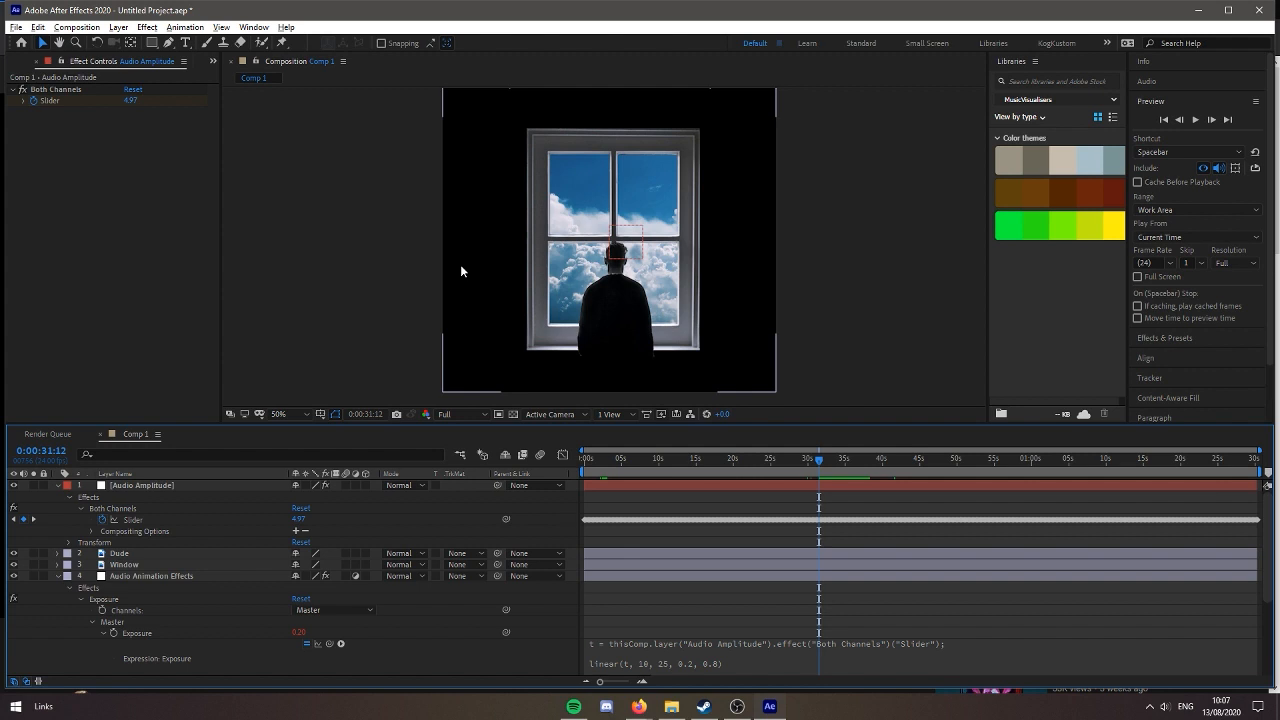
# Preview the composition from 0:00:31:22 and open the Exposure property's expression for editing
pyautogui.moveTo(819, 460); pyautogui.dragTo(823, 462)
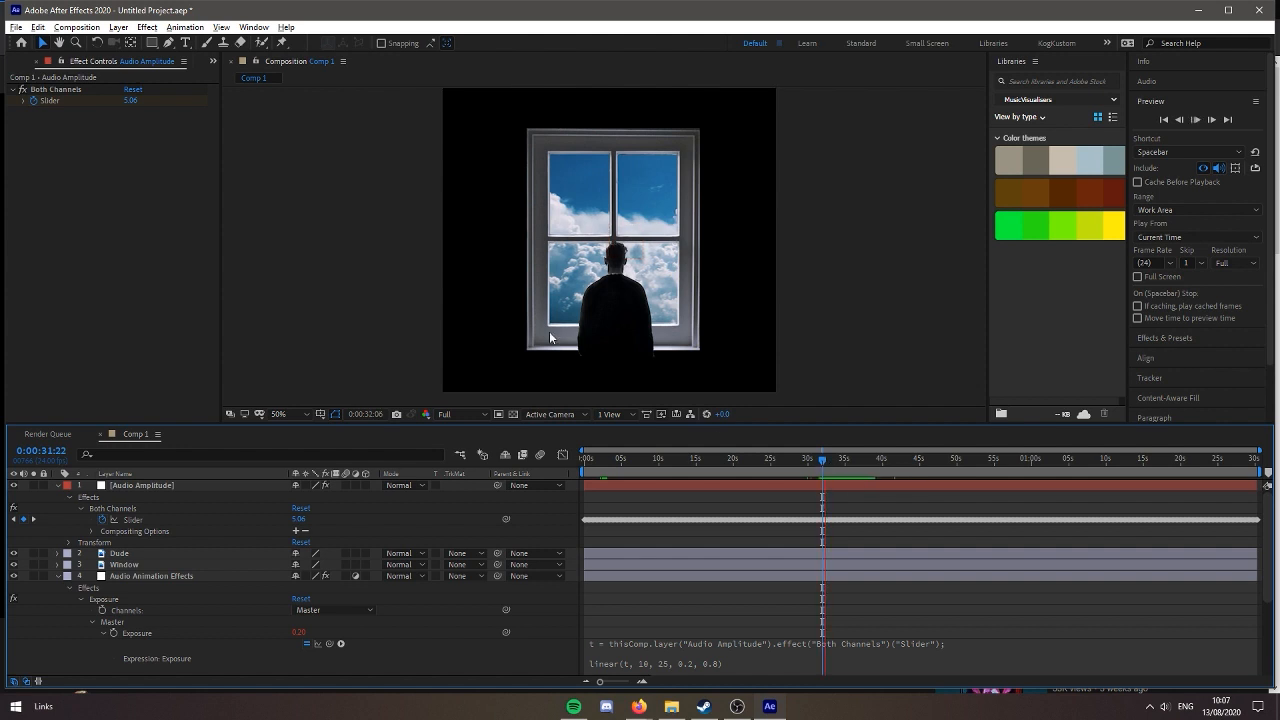
pyautogui.press('space')
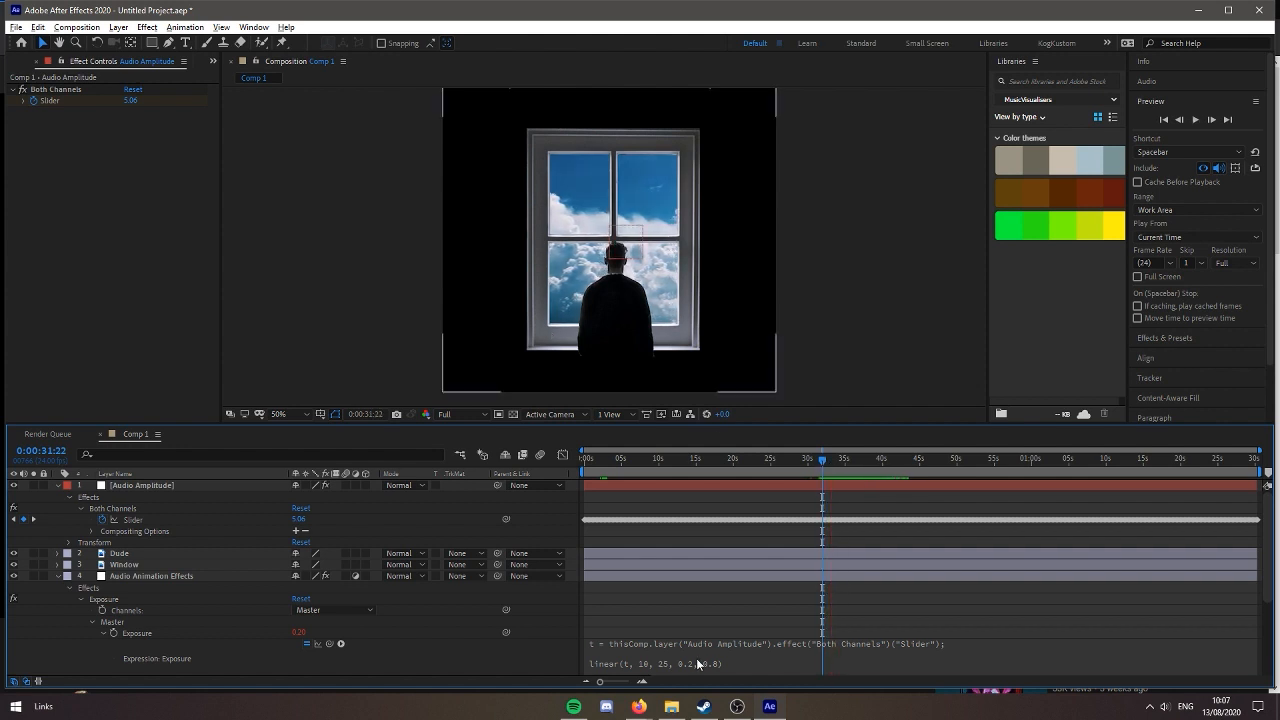
pyautogui.click(745, 652)
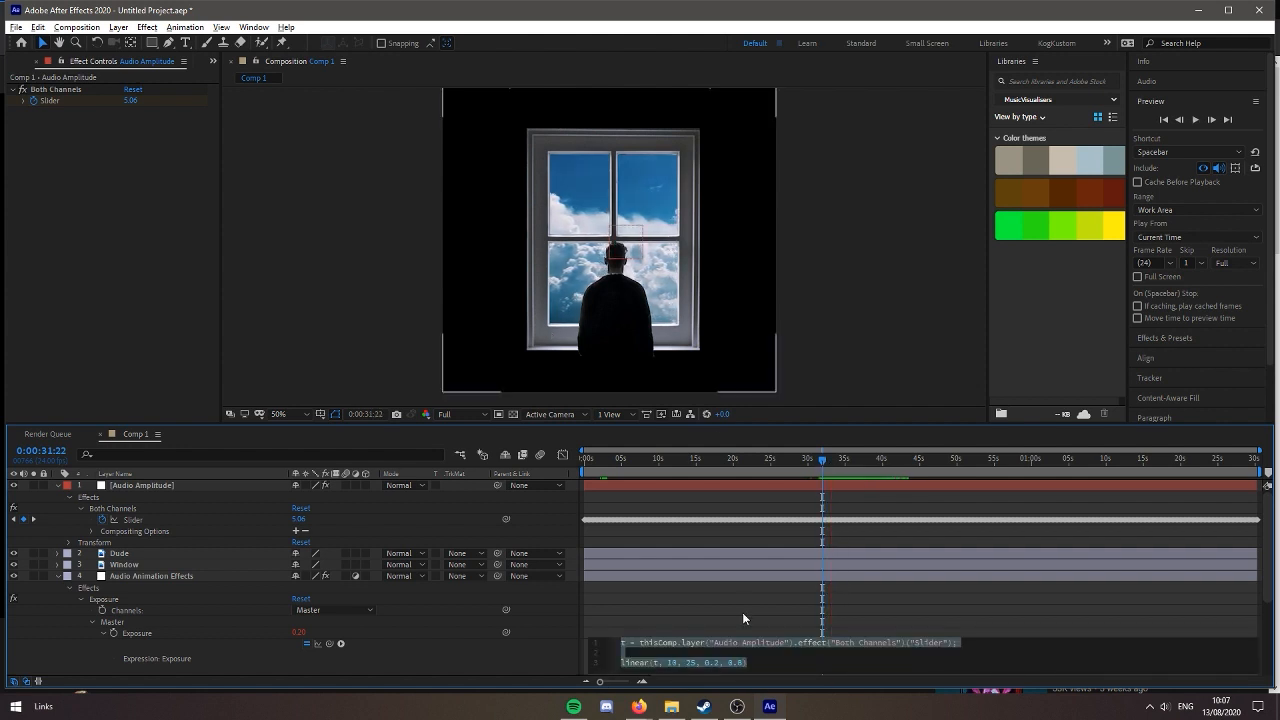